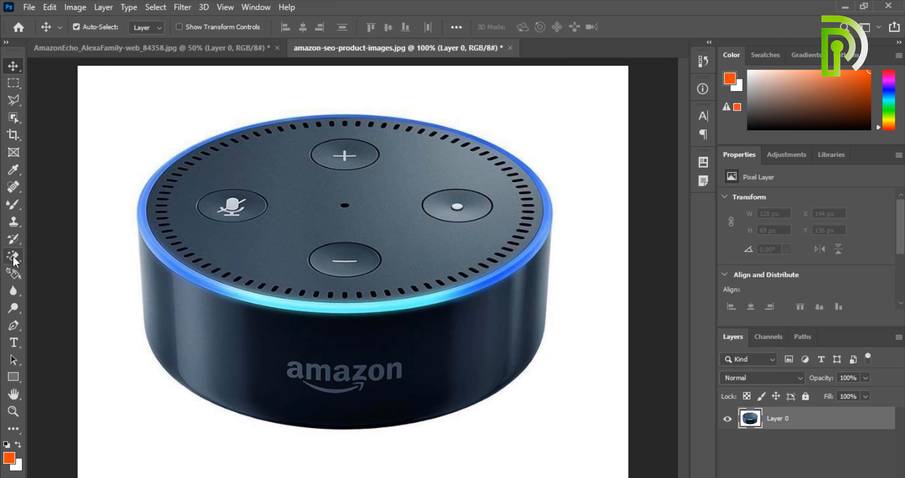
left_click(11, 242)
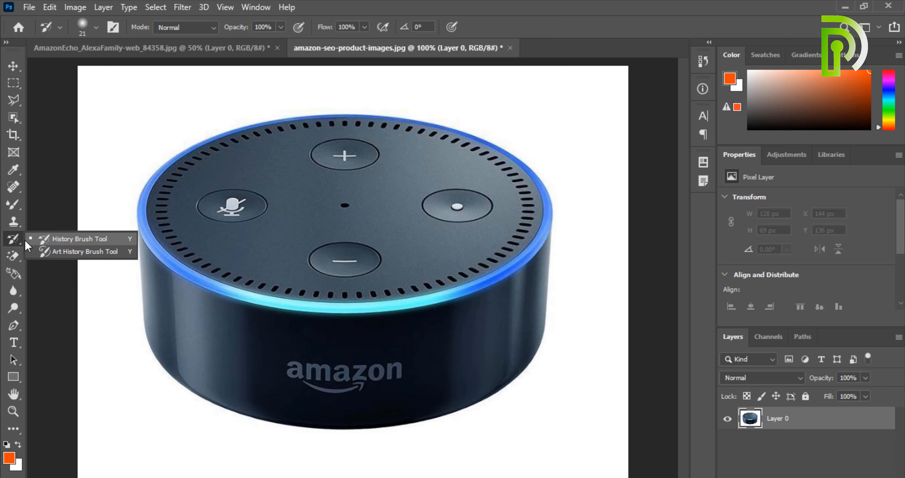
left_click(14, 255)
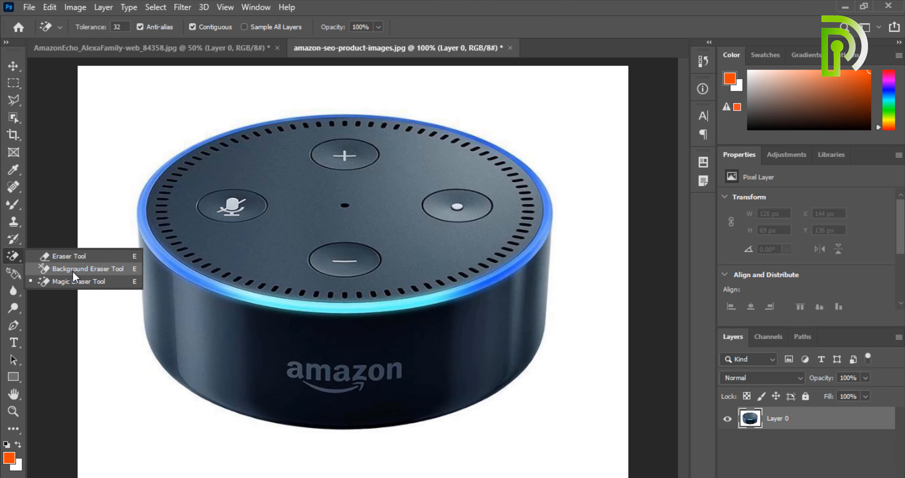
left_click(14, 273)
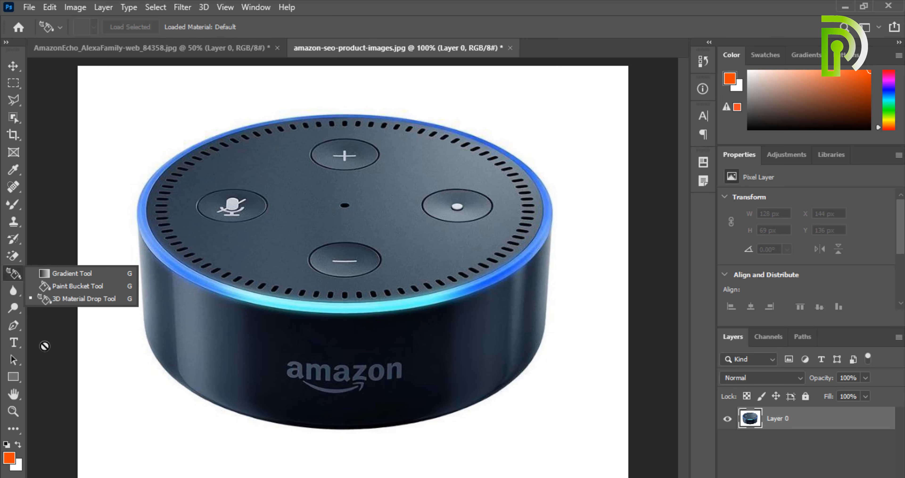
left_click(16, 325)
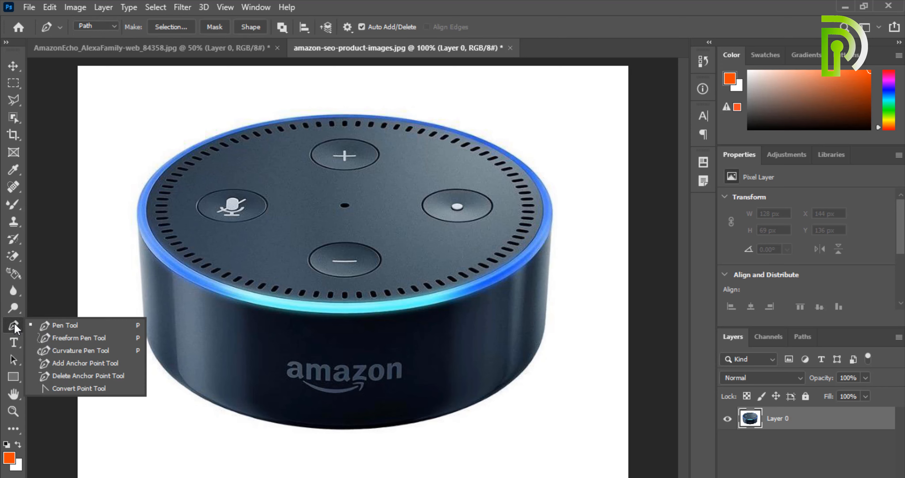
- Add a new layer filled with the orange foreground color and place it beneath Layer 0
left_click(11, 259)
left_click(70, 255)
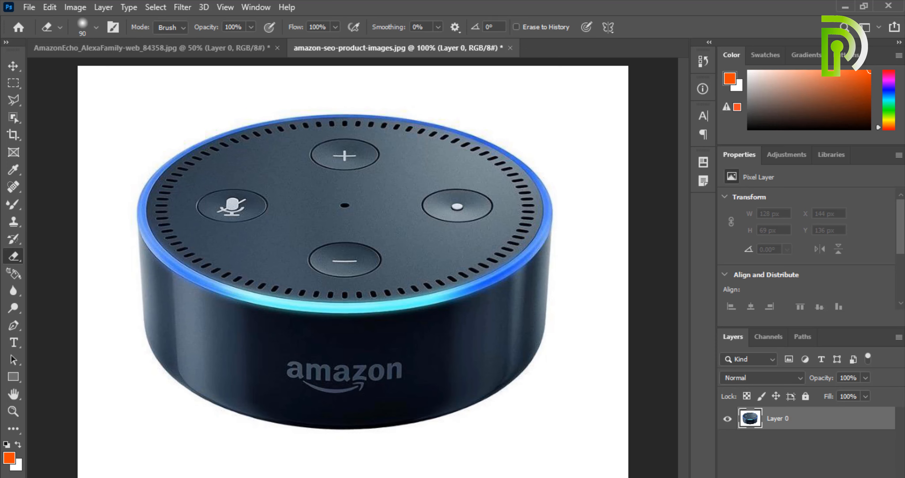
key("ctrl+shift+alt+n")
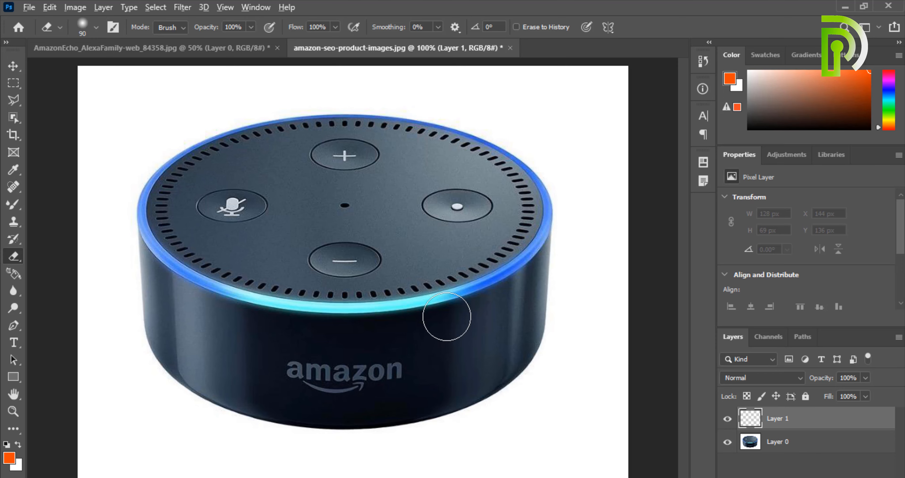
key("alt+BackSpace")
left_click(12, 65)
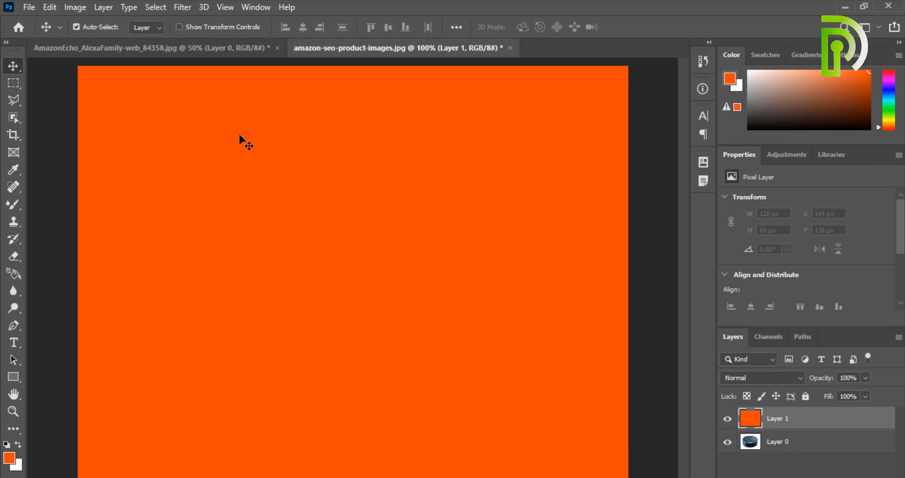
left_click_drag(823, 424, 823, 472)
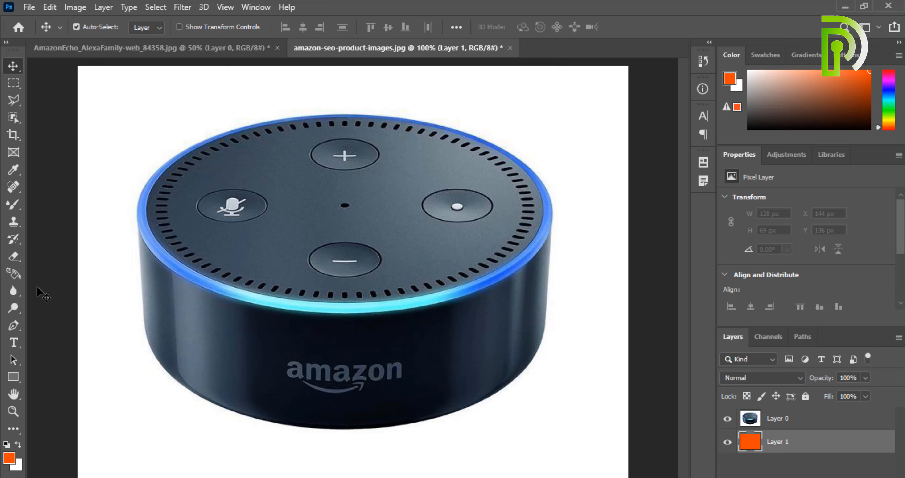
- Choose the Eraser Tool and set its brush hardness to 93%
left_click(14, 256)
left_click(105, 256)
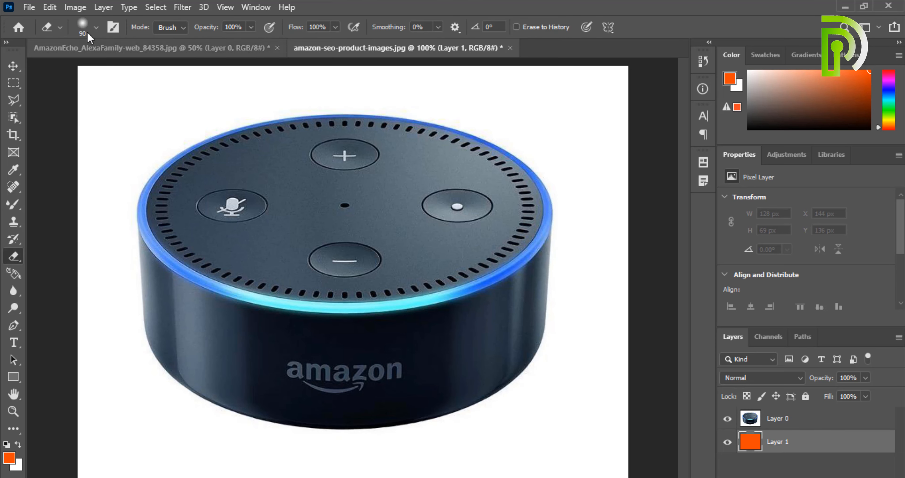
left_click(95, 28)
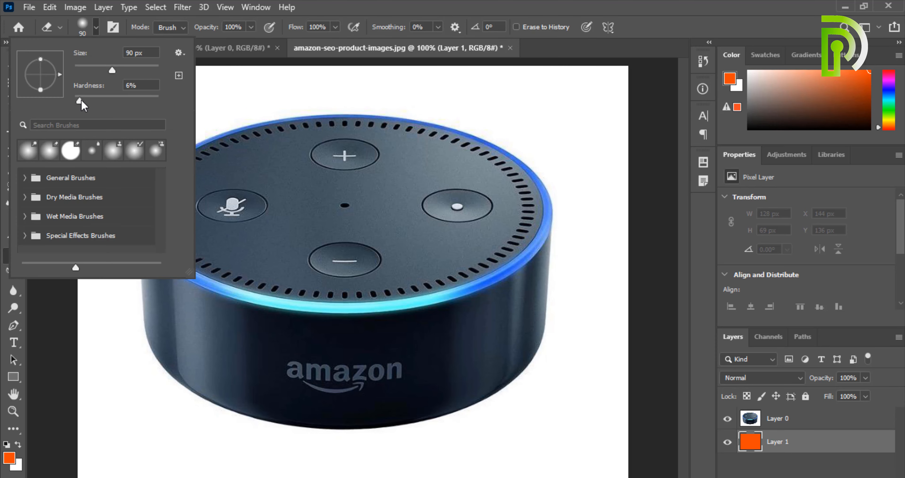
left_click_drag(80, 103, 154, 105)
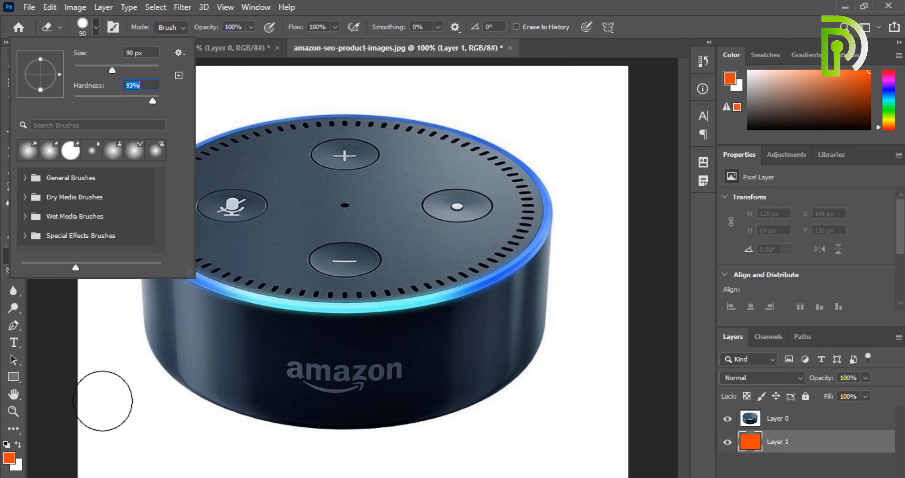
left_click(225, 81)
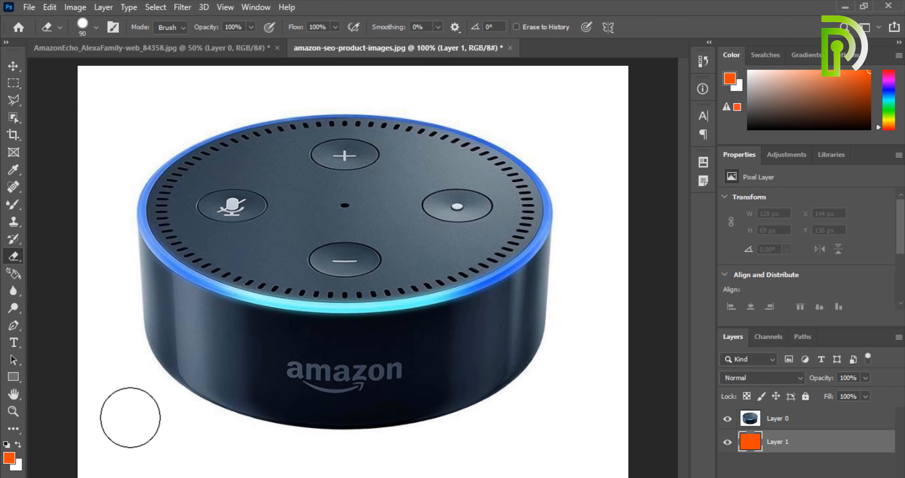
- Erase the white background on Layer 0 along the upper-left side and top edge, raising the eraser hardness between strokes
left_click(786, 423)
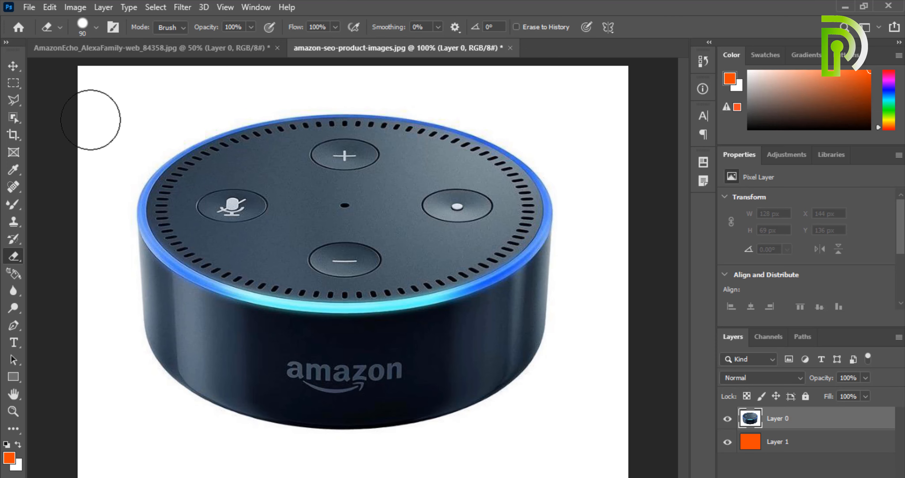
mouse_move(90, 120)
left_mouse_down()
mouse_move(93, 89)
mouse_move(86, 229)
left_mouse_up()
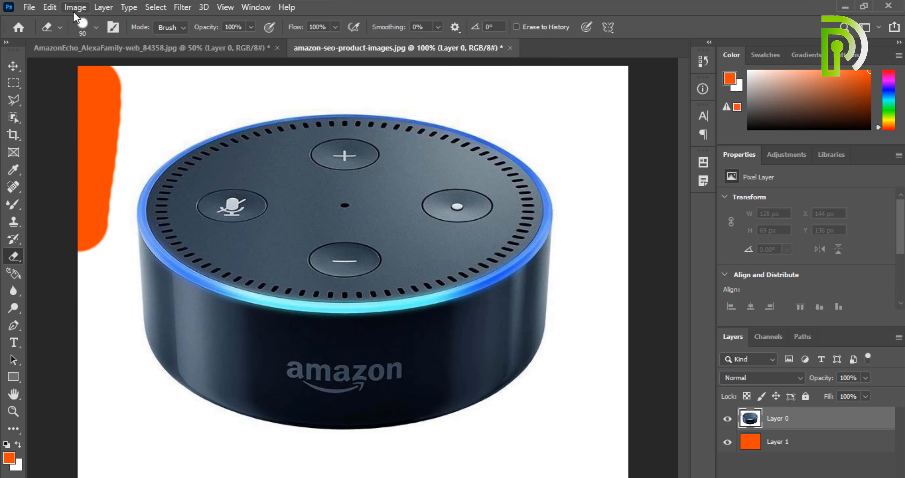
left_click(83, 25)
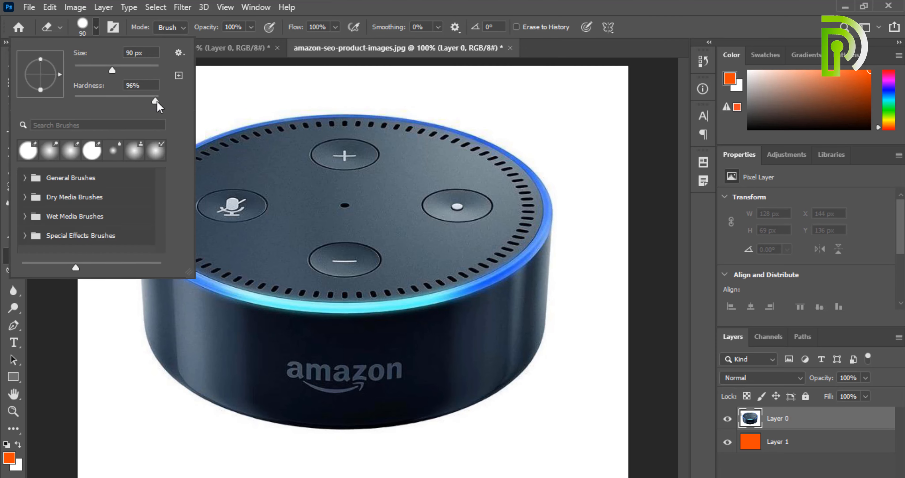
left_click_drag(157, 100, 175, 101)
key("Return")
mouse_move(93, 93)
left_mouse_down()
mouse_move(116, 84)
mouse_move(99, 178)
mouse_move(148, 95)
mouse_move(212, 76)
left_mouse_up()
left_click(301, 81)
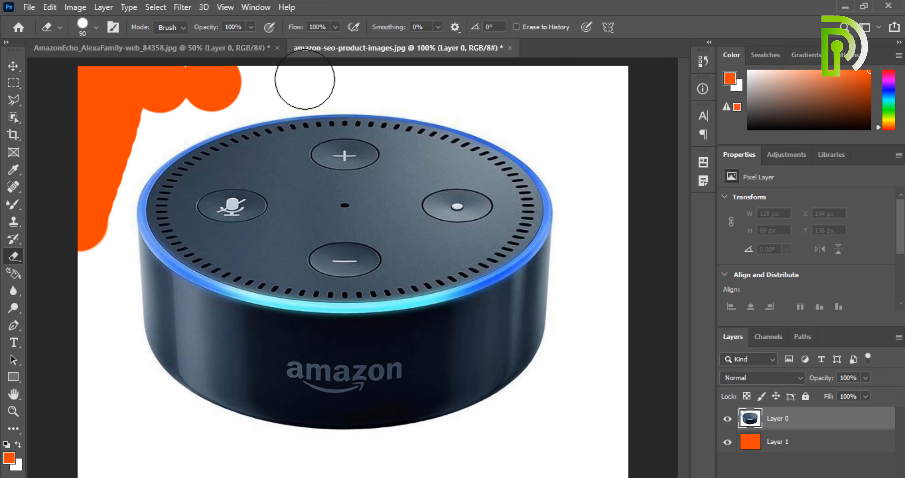
left_click(345, 81)
left_click_drag(280, 79, 129, 77)
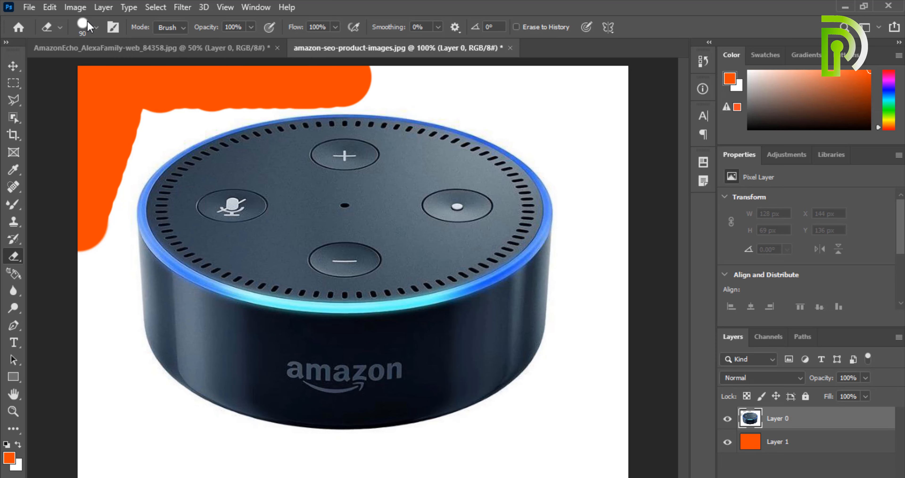
- Set the eraser hardness to 15% and softly erase the background along the lower-left, bottom and upper-right edges of Layer 0
left_click(95, 27)
left_click(87, 97)
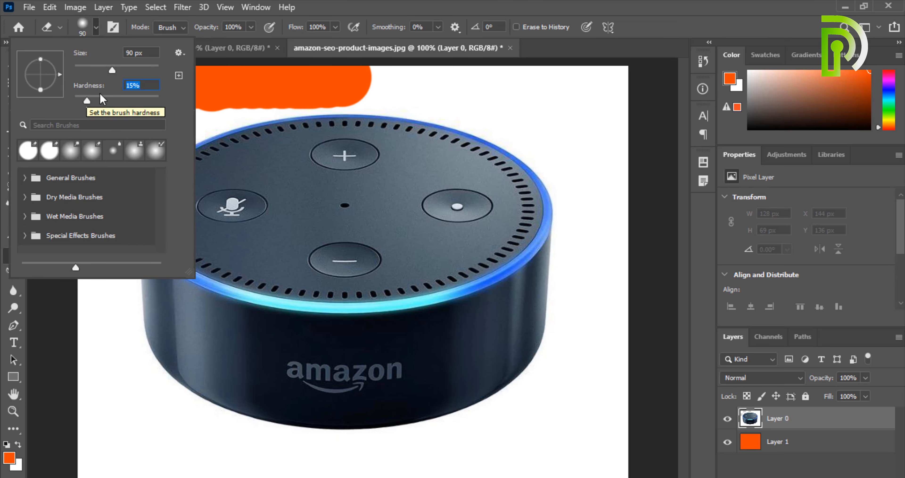
mouse_move(93, 334)
left_mouse_down()
mouse_move(105, 406)
mouse_move(132, 476)
mouse_move(97, 246)
mouse_move(73, 340)
mouse_move(91, 448)
mouse_move(105, 468)
mouse_move(259, 473)
mouse_move(132, 419)
mouse_move(289, 456)
mouse_move(453, 473)
mouse_move(604, 449)
left_mouse_up()
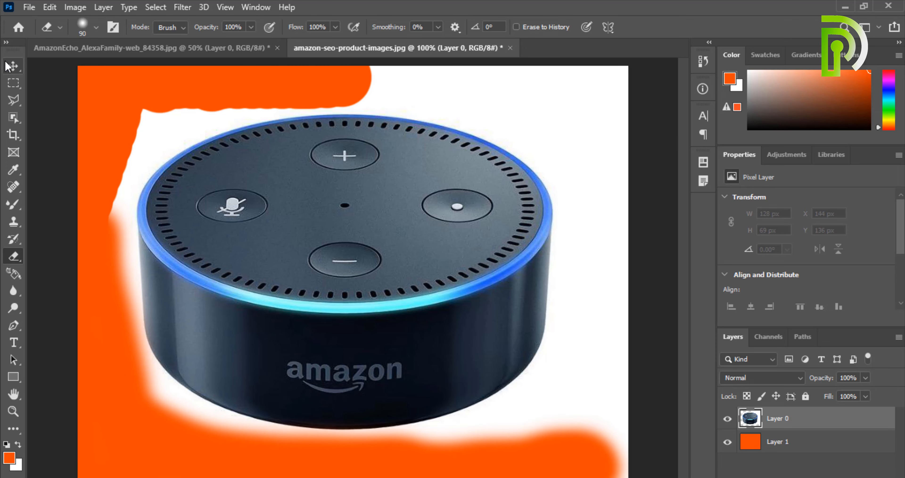
left_click(88, 31)
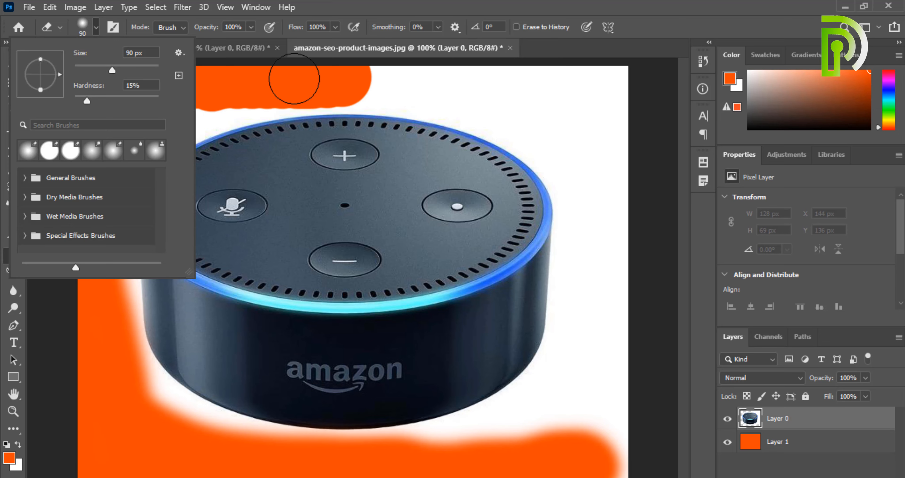
mouse_move(386, 73)
left_mouse_down()
mouse_move(600, 83)
mouse_move(316, 64)
left_mouse_up()
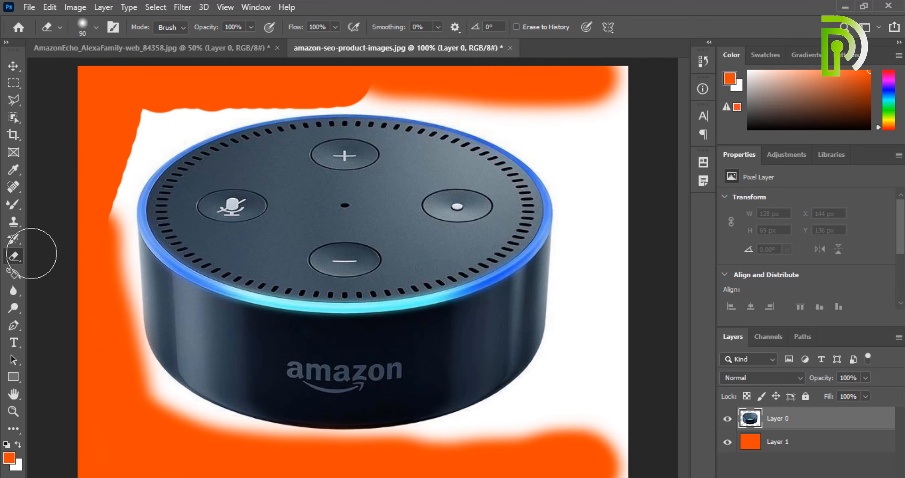
- Use the Background Eraser Tool on Layer 0 to erase the white area beside the speaker's right side and parts of the speaker
right_click(14, 258)
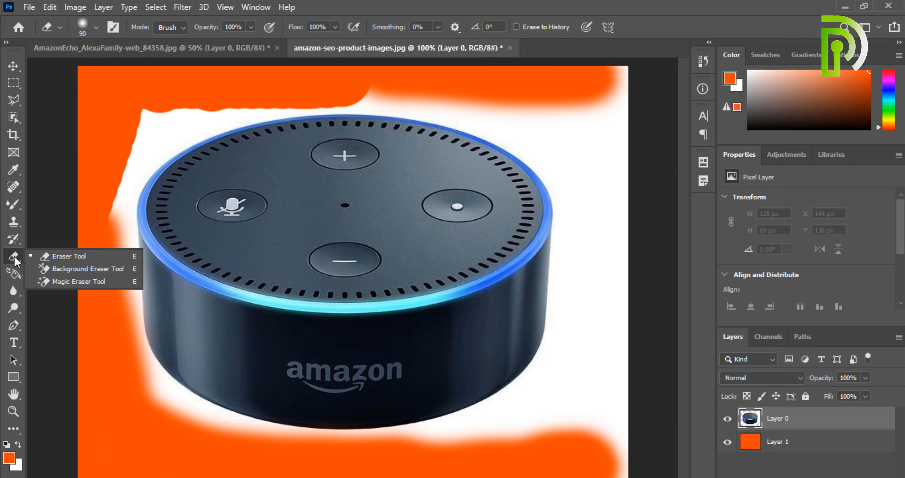
left_click(57, 270)
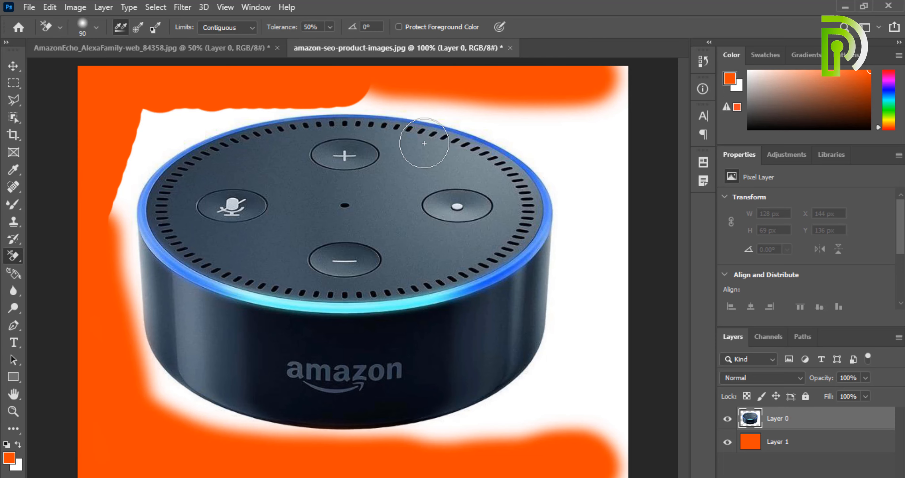
left_click_drag(621, 74, 616, 148)
mouse_move(615, 235)
left_mouse_down()
mouse_move(596, 171)
mouse_move(580, 198)
mouse_move(554, 129)
mouse_move(305, 85)
mouse_move(162, 96)
mouse_move(167, 133)
mouse_move(211, 168)
mouse_move(146, 239)
mouse_move(513, 430)
mouse_move(559, 340)
left_mouse_up()
left_click_drag(202, 324, 316, 450)
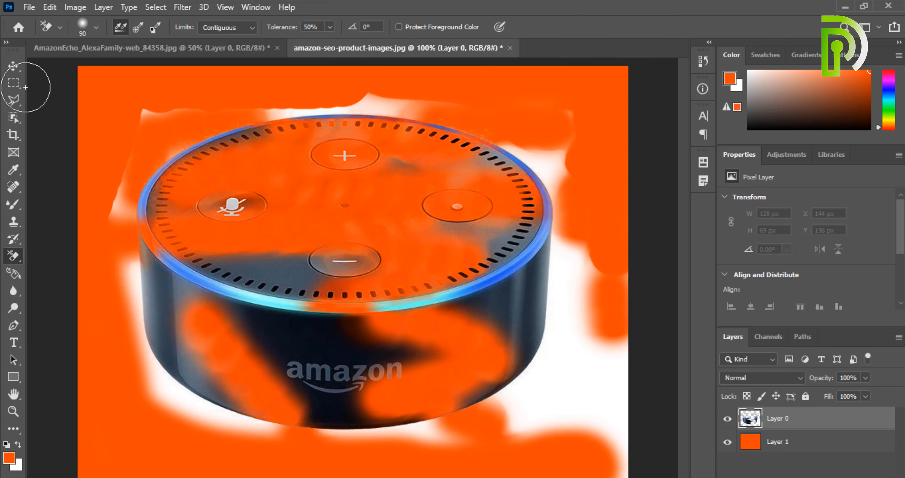
- Set the Background Eraser hardness to 91% and erase across the right side of the speaker
left_click(84, 28)
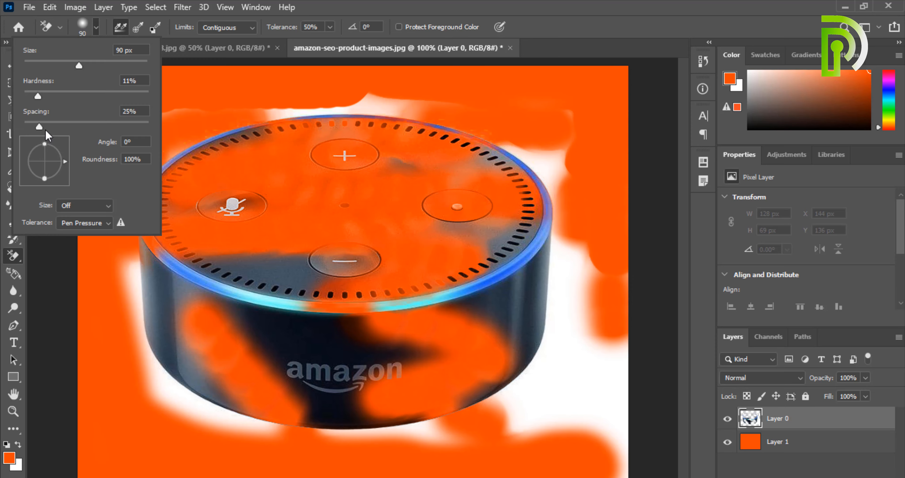
left_click_drag(41, 100, 143, 102)
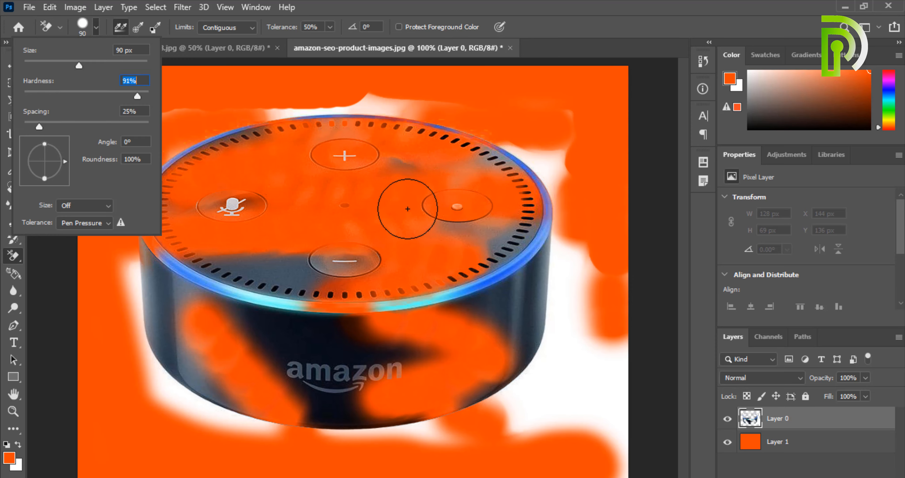
left_click(499, 293)
mouse_move(499, 294)
left_mouse_down()
mouse_move(526, 275)
mouse_move(553, 290)
mouse_move(405, 303)
left_mouse_up()
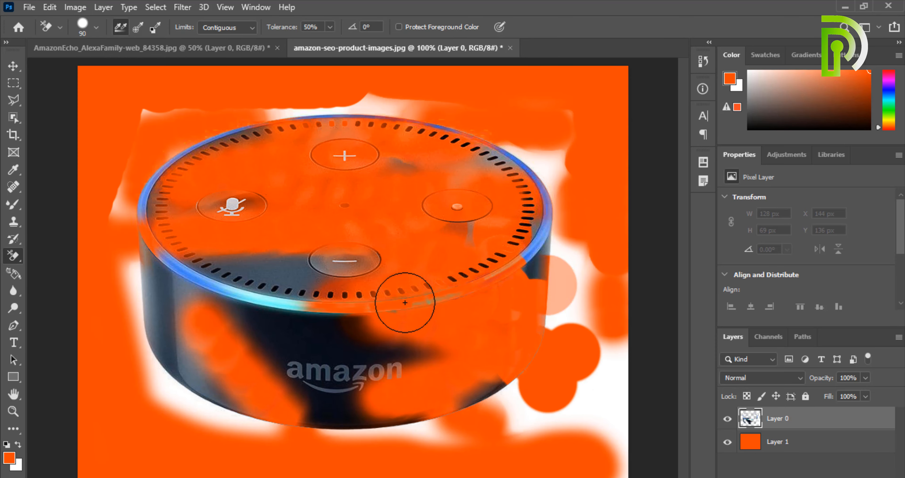
- Set the Background Eraser spacing to 995% and erase separate spots on the speaker's front, logo and rim
left_click(96, 27)
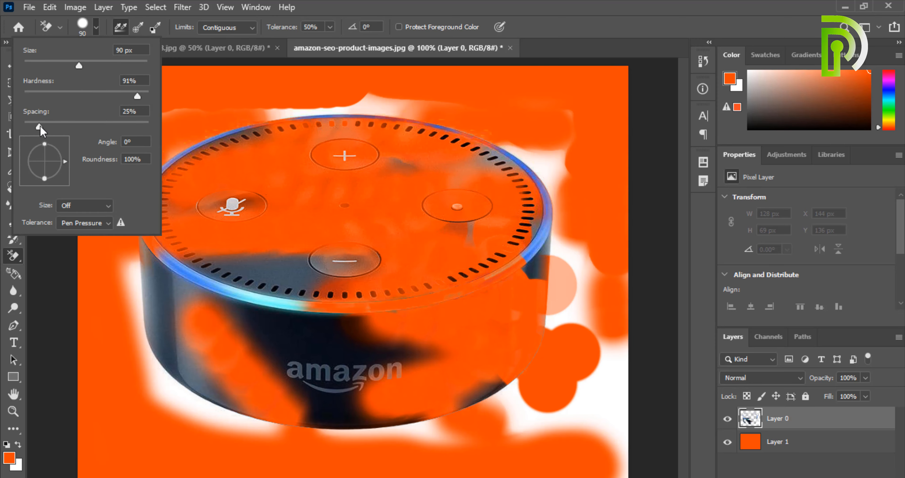
left_click_drag(76, 127, 144, 128)
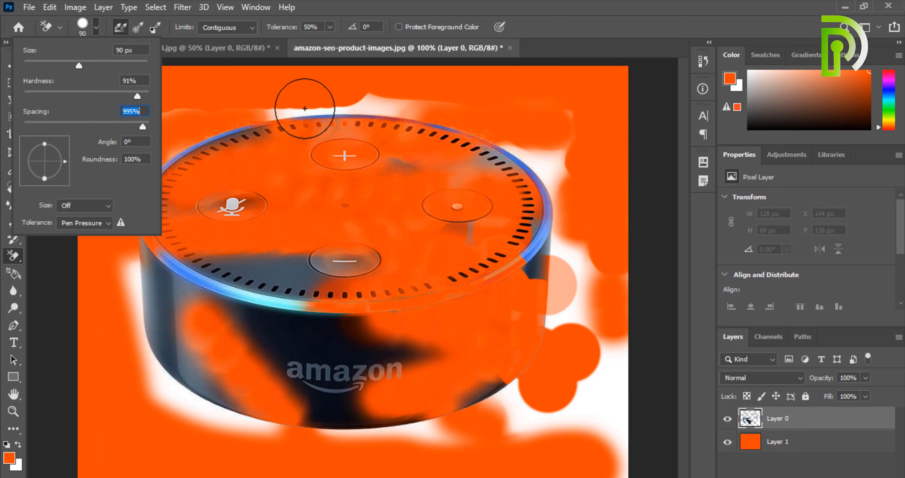
left_click(305, 109)
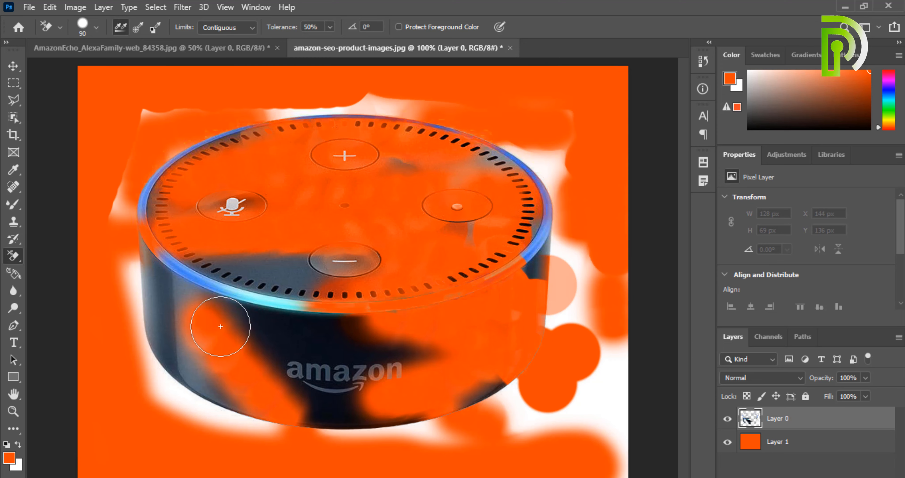
left_click(252, 333)
left_click(295, 346)
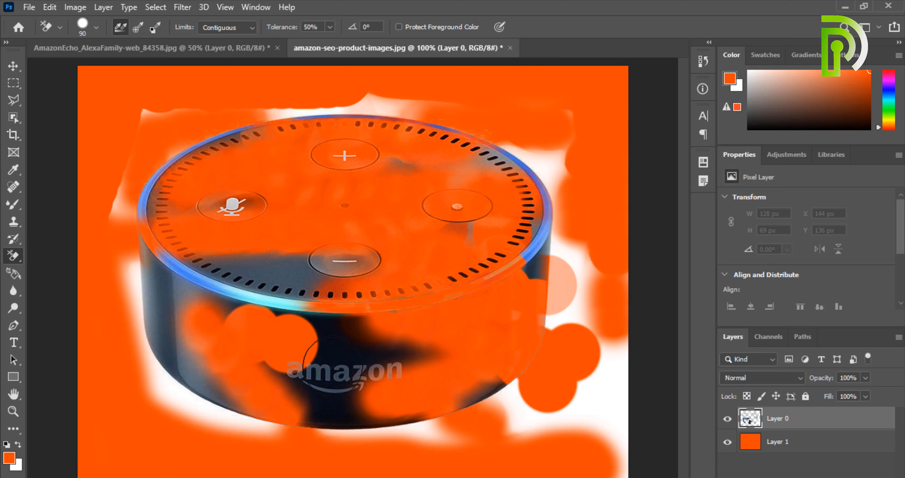
left_click(336, 364)
left_click(296, 279)
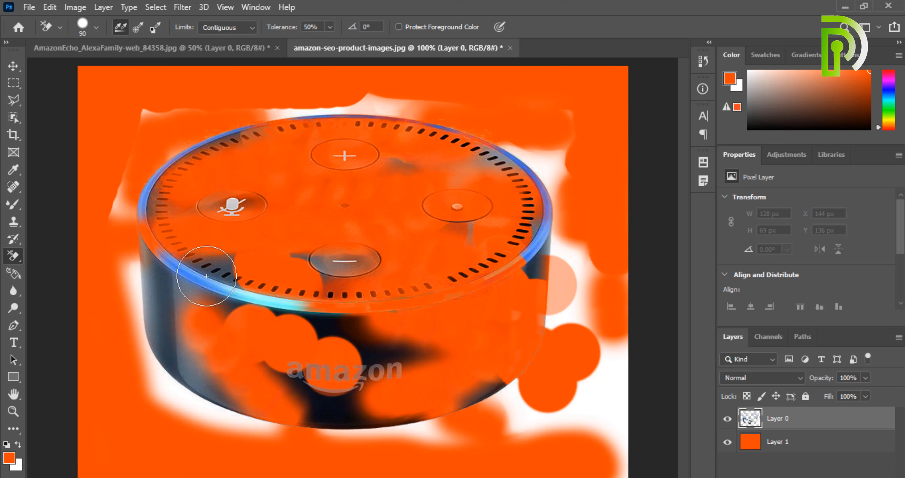
left_click(188, 276)
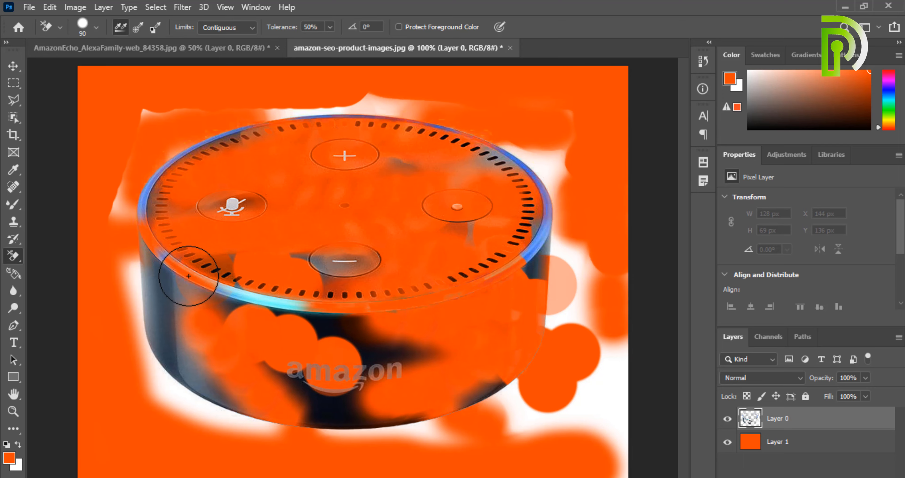
- Close amazon-seo-product-images.jpg and undo the last erasure in AmazonEcho_AlexaFamily-web_84358.jpg
left_click(510, 48)
left_click(467, 202)
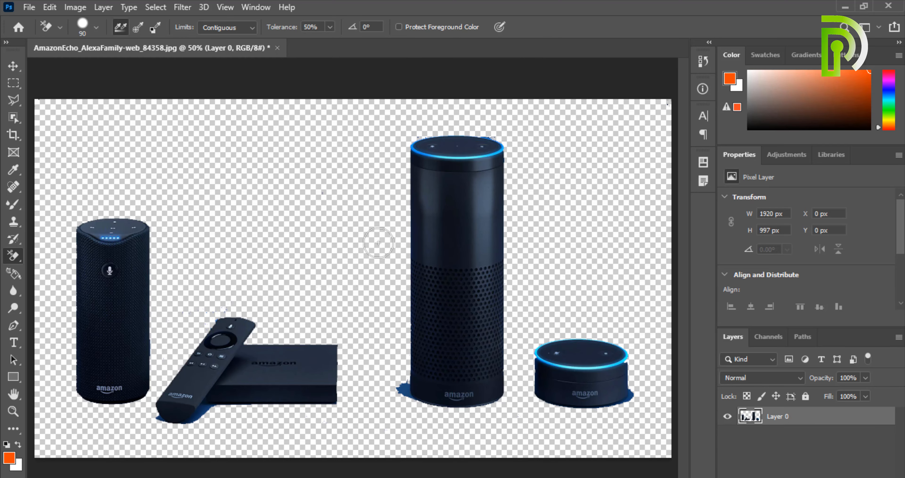
key("ctrl+z")
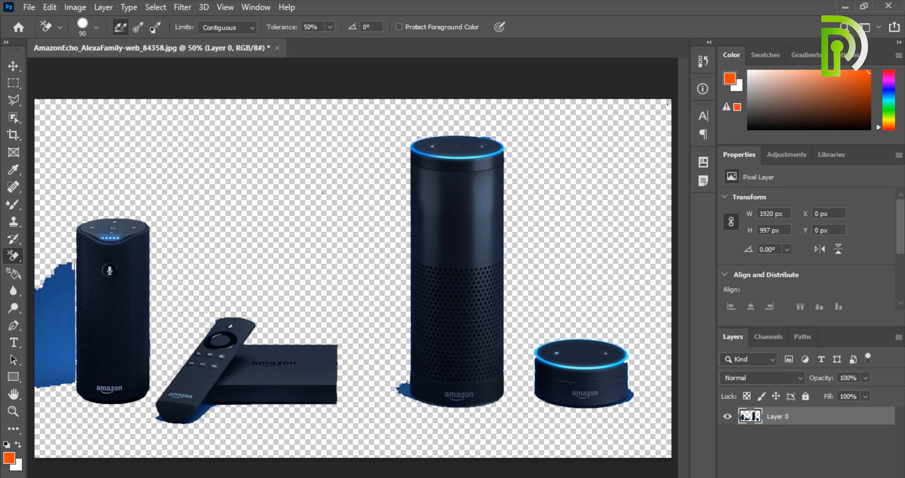
left_click(845, 7)
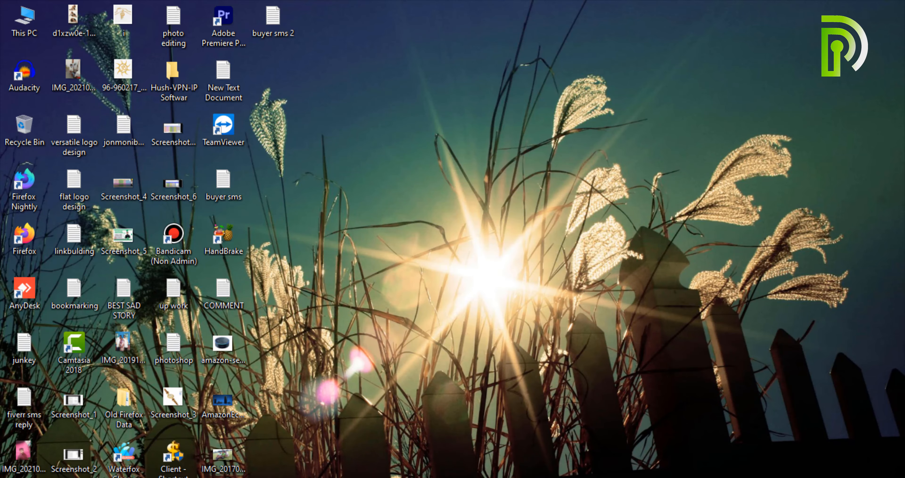
left_click(281, 476)
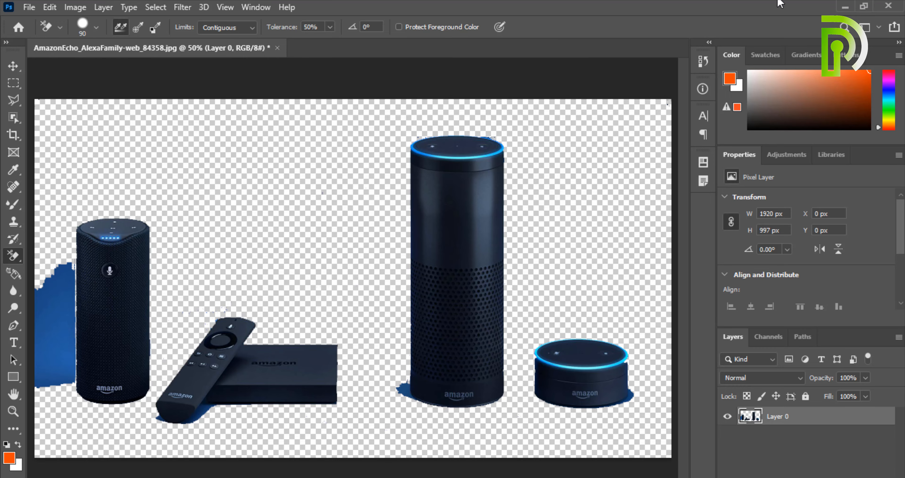
left_click(845, 6)
left_click_drag(229, 402, 388, 8)
- Activate the Move Tool and open amazon-seo-product-images.jpg from the desktop as a separate document
left_click(13, 65)
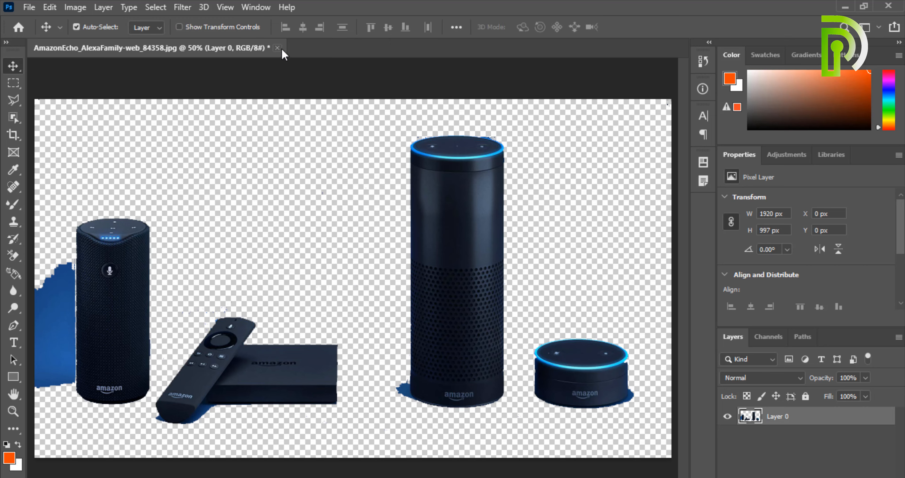
left_click(845, 7)
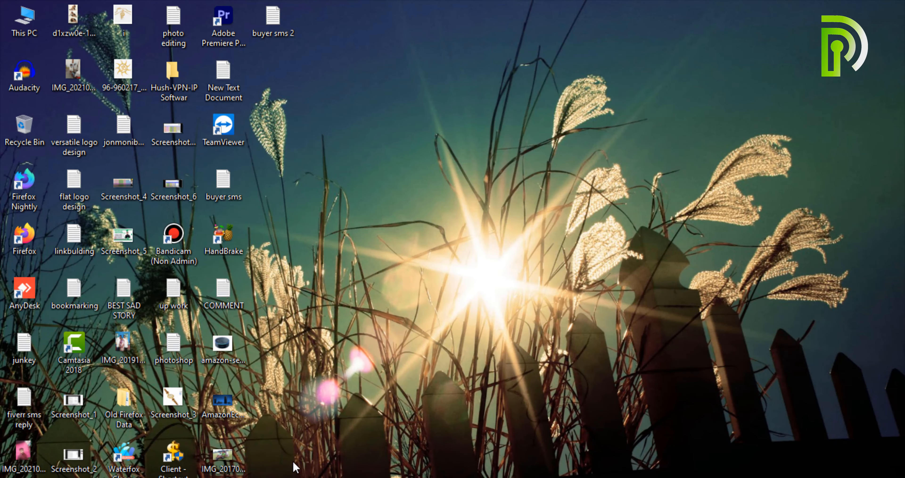
left_click_drag(226, 353, 400, 14)
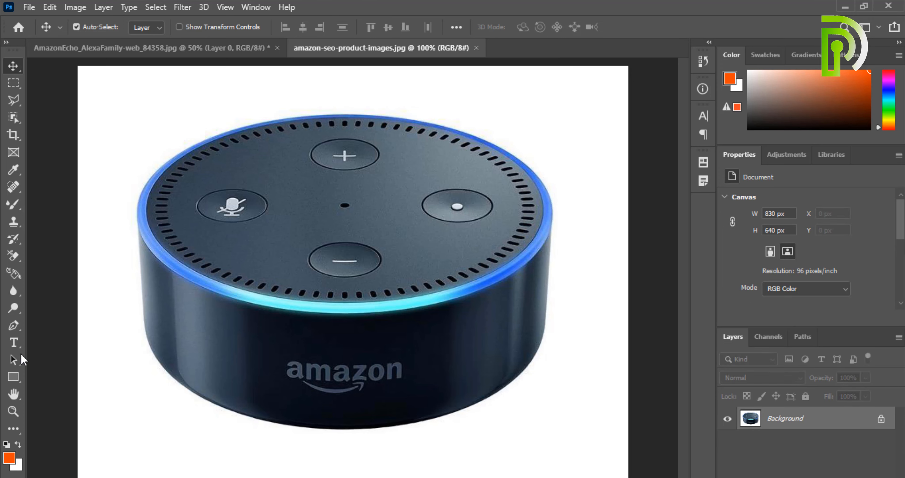
- Select the Background Eraser Tool and review its brush size, hardness and spacing settings
left_click(13, 273)
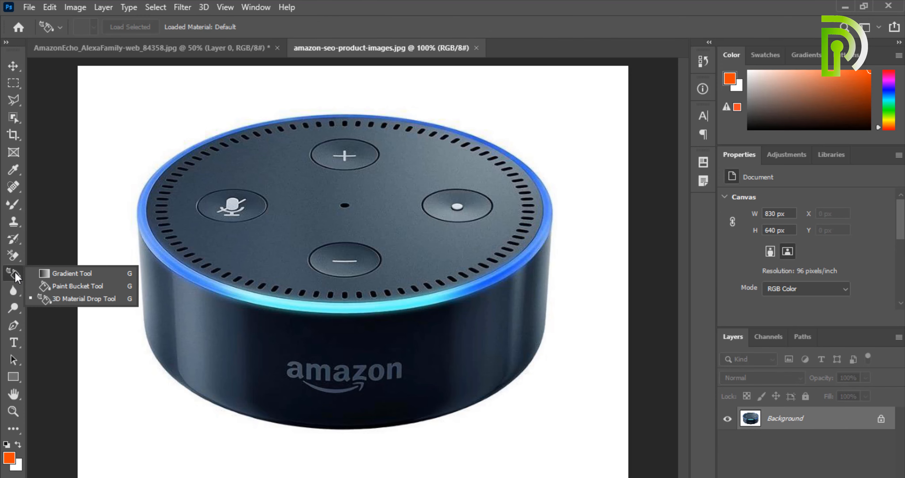
left_click(59, 286)
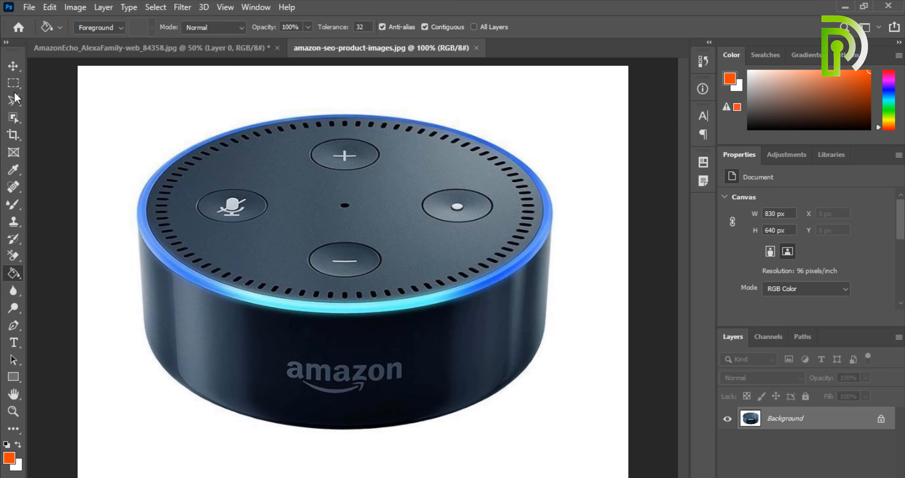
left_click(14, 256)
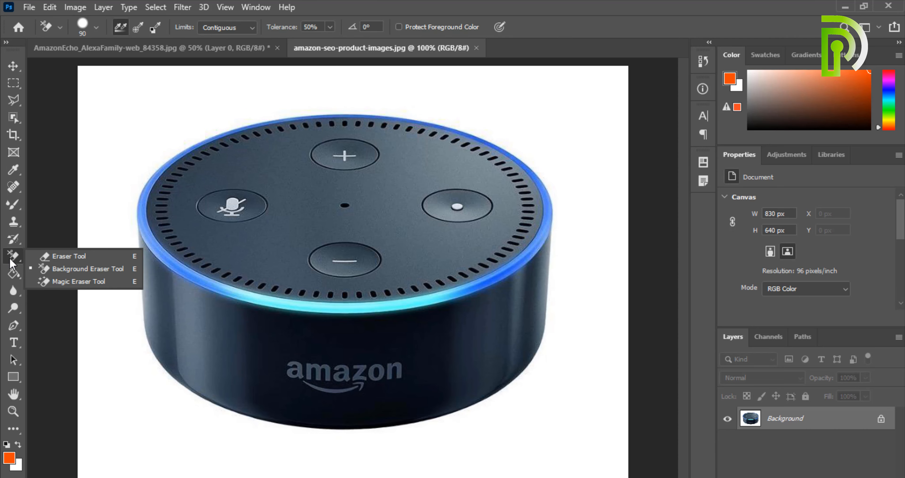
left_click(63, 275)
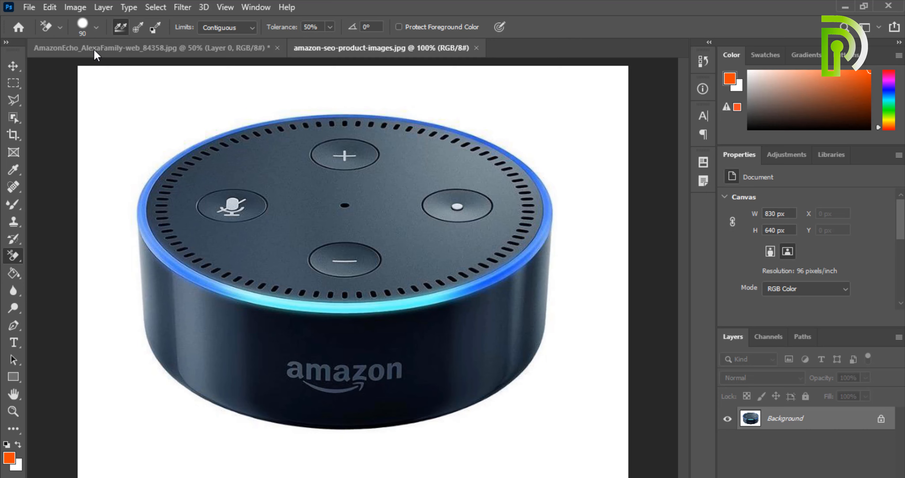
left_click(83, 27)
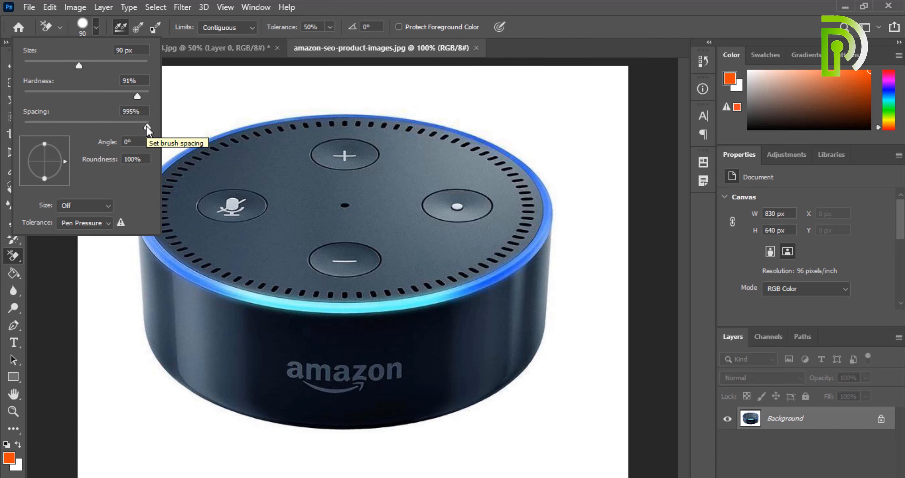
left_click(427, 1)
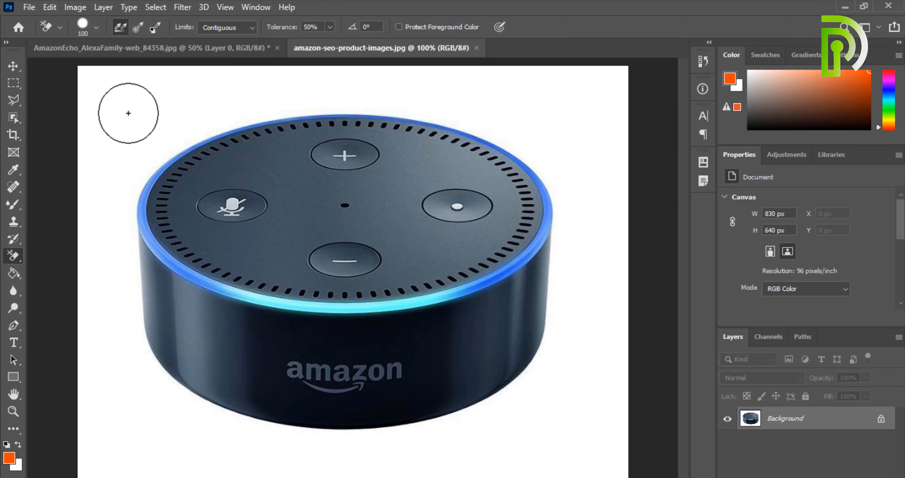
- Erase spots on the white background, glowing rim and logo with a 150 px Background Eraser, and undo the logo erasure
left_click(571, 126)
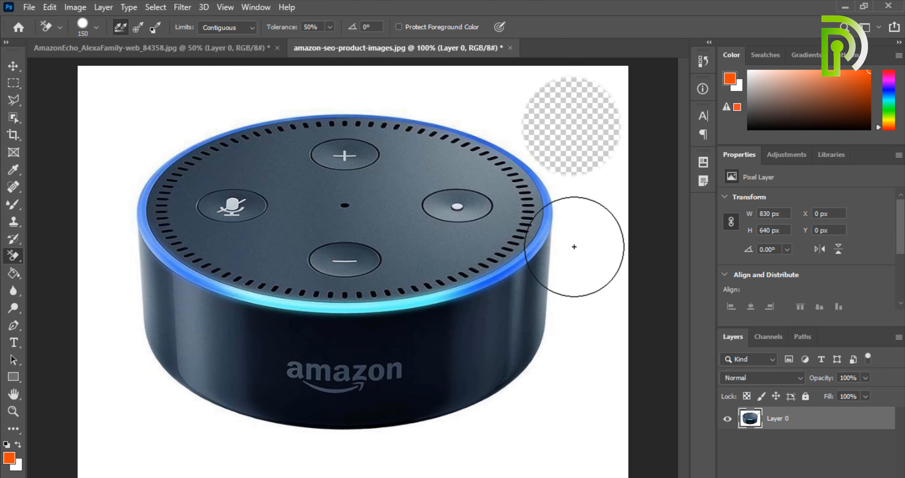
left_click(388, 305)
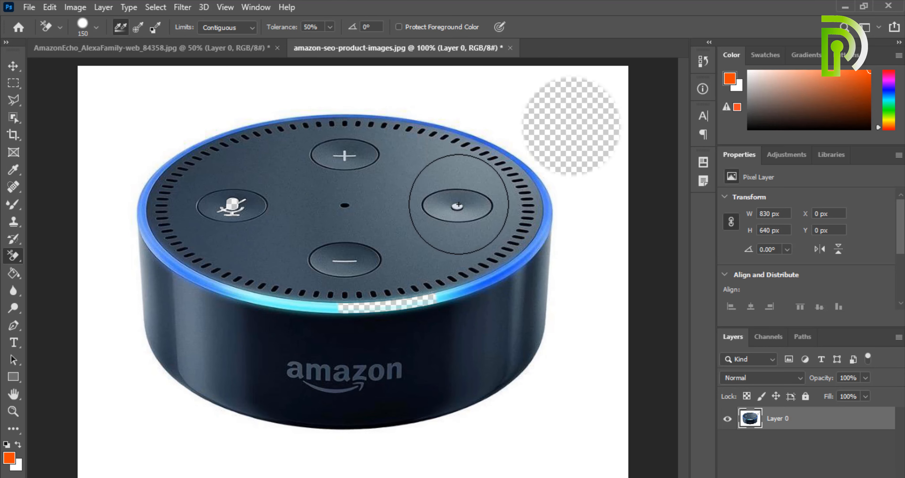
left_click(495, 276)
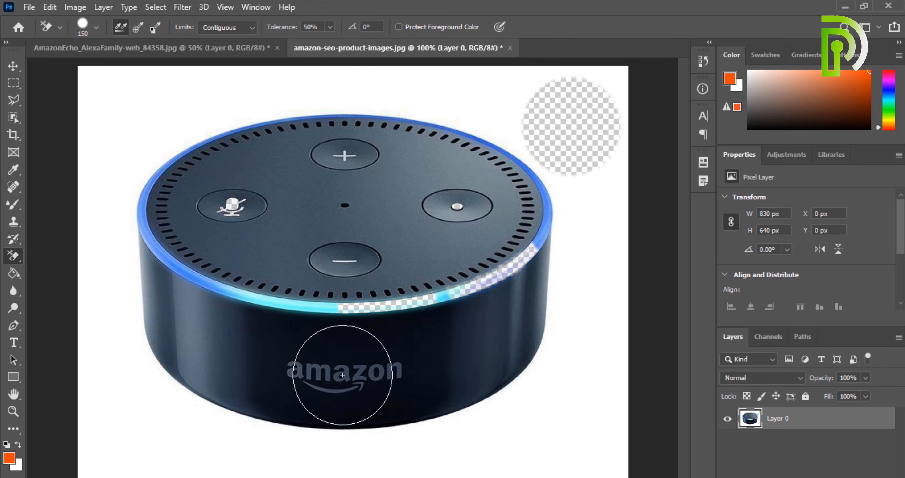
left_click(318, 369)
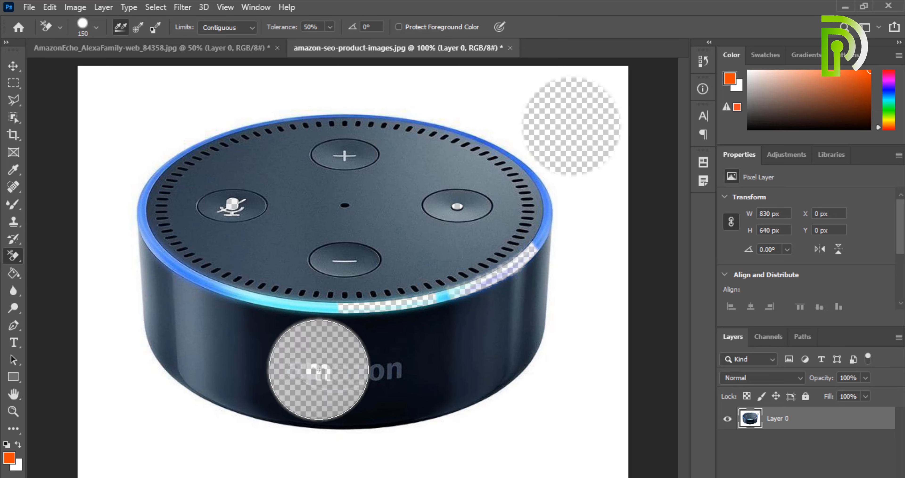
key("ctrl+z")
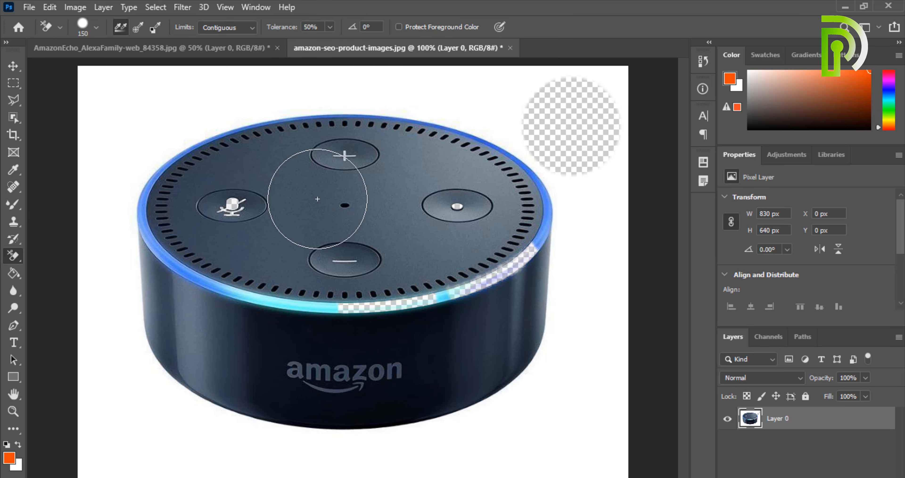
- Erase three round spots on the speaker's top face and undo all erasures in the image
left_click(352, 194)
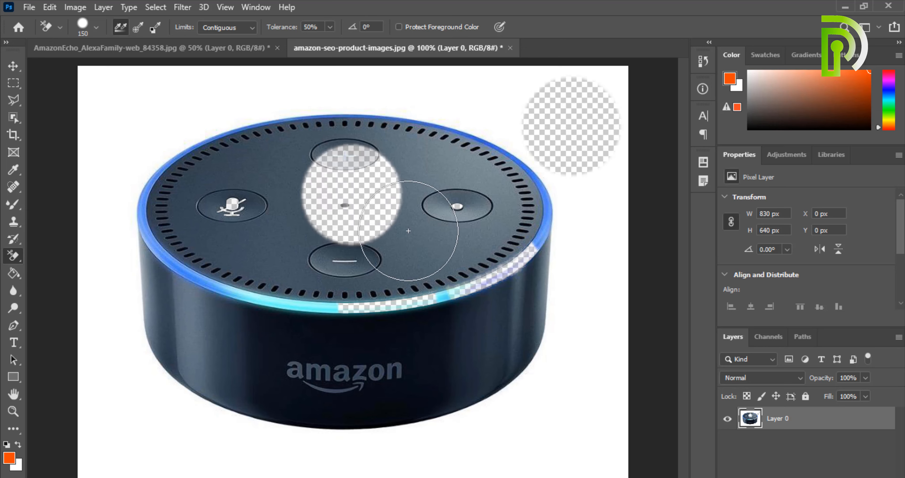
left_click(417, 252)
left_click(262, 236)
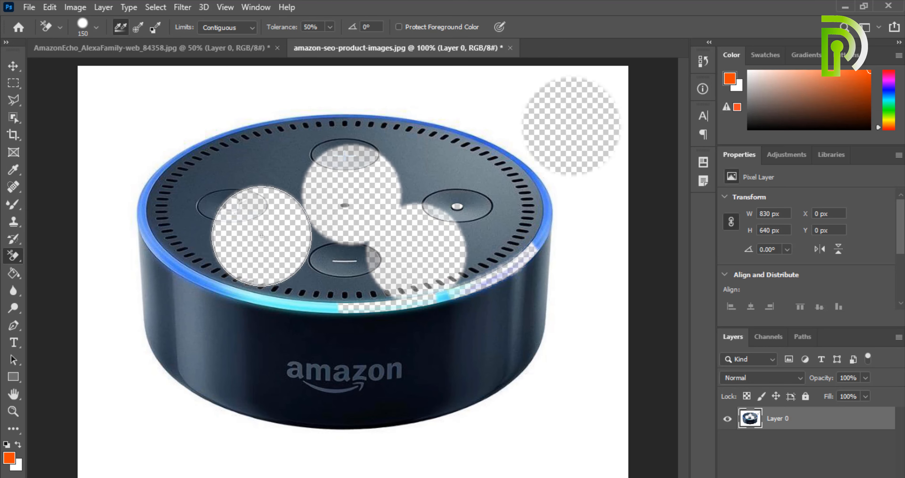
key("ctrl+z")
key("ctrl+z")
key("ctrl+z")
key("ctrl+z")
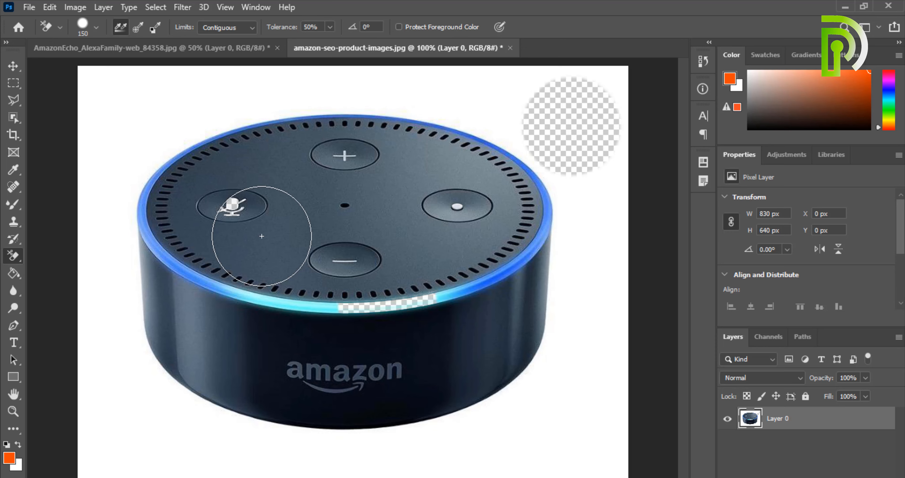
key("ctrl+z")
key("ctrl+z")
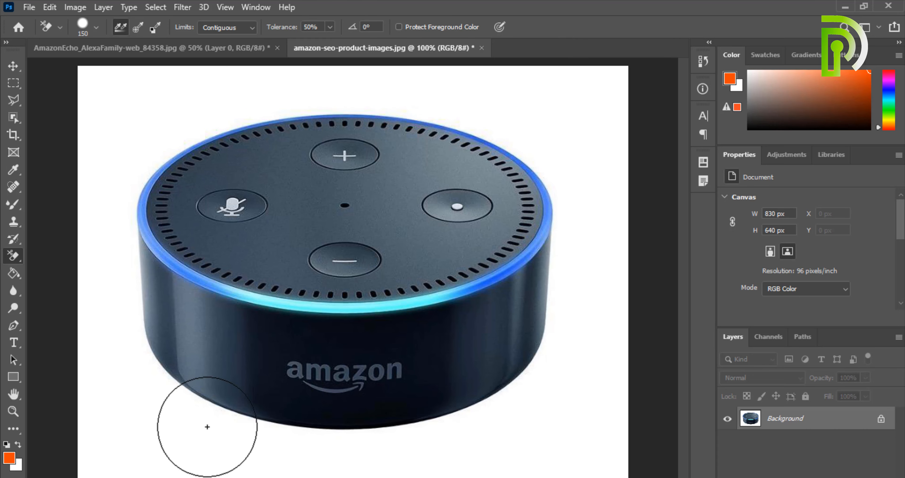
- Erase several sections of the speaker's blue rim with the Background Eraser and undo all of these strokes
left_click(181, 270)
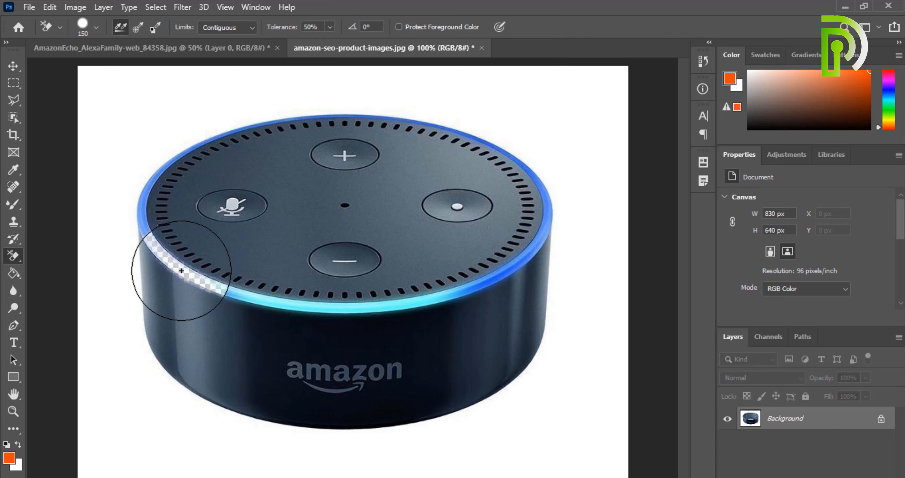
left_click_drag(491, 280, 546, 247)
mouse_move(146, 215)
left_mouse_down()
mouse_move(171, 161)
mouse_move(215, 135)
left_mouse_up()
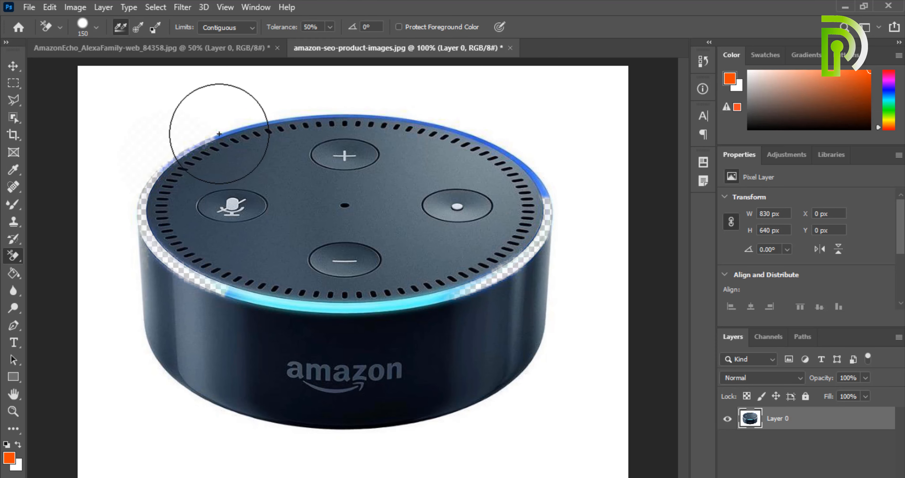
key("ctrl+z")
key("ctrl+z")
key("ctrl+z")
key("ctrl+z")
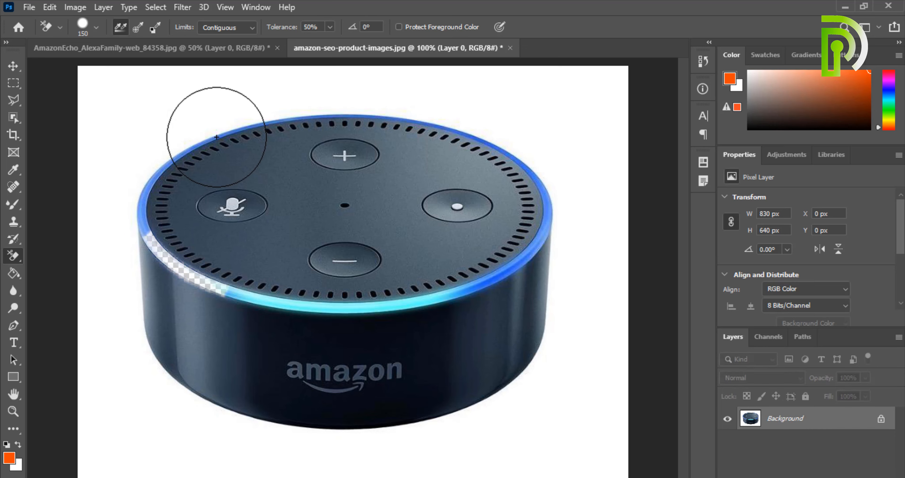
- Select the Magic Eraser Tool, use it to remove the white background around the speaker, and undo the erasure
right_click(14, 256)
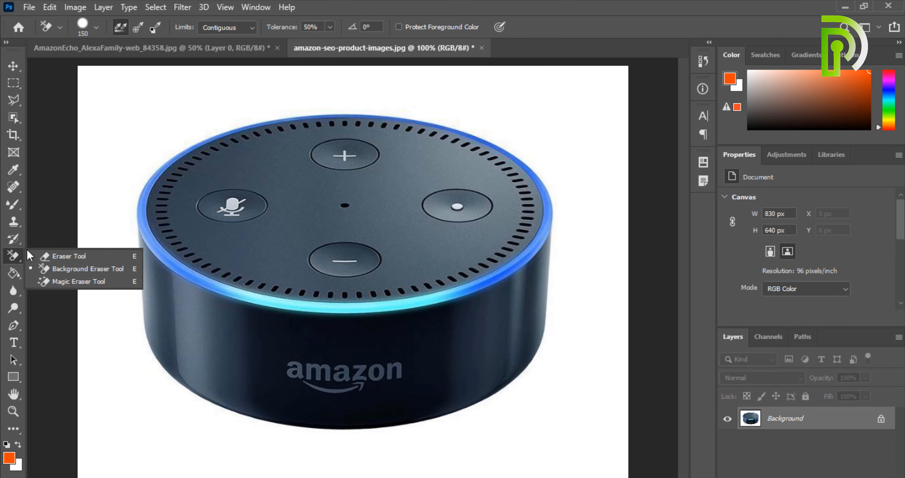
left_click(57, 281)
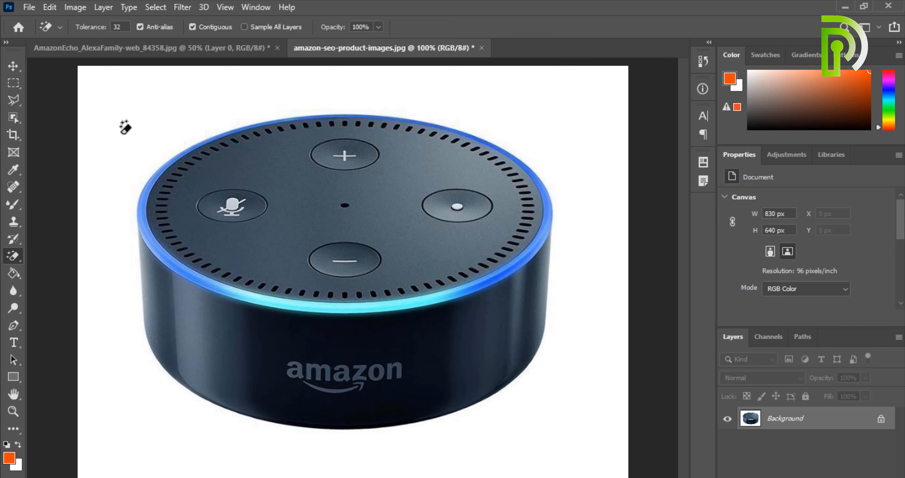
left_click(125, 104)
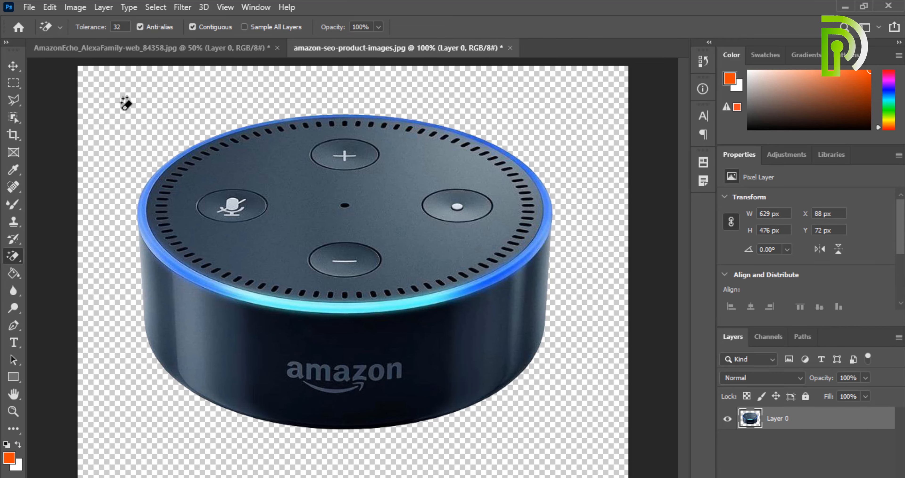
key("ctrl+z")
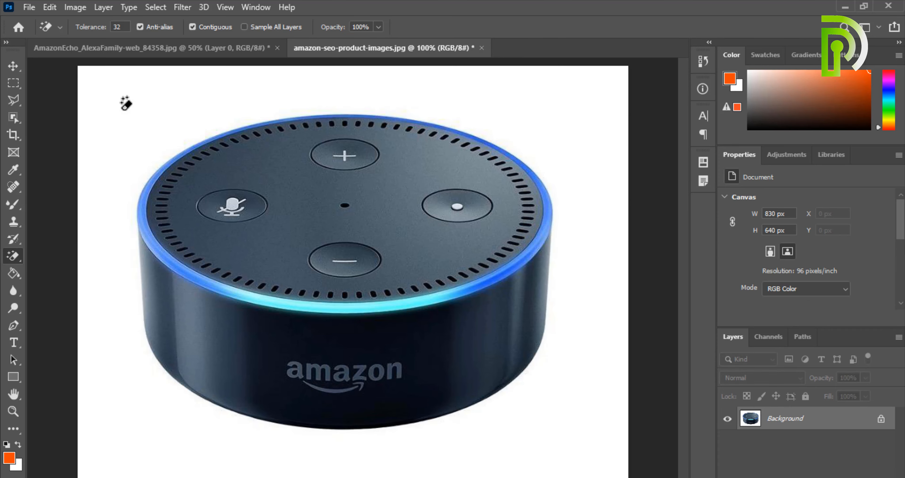
- Erase the central and right parts of the speaker's top face with the Magic Eraser, undoing each erasure
left_click(316, 186)
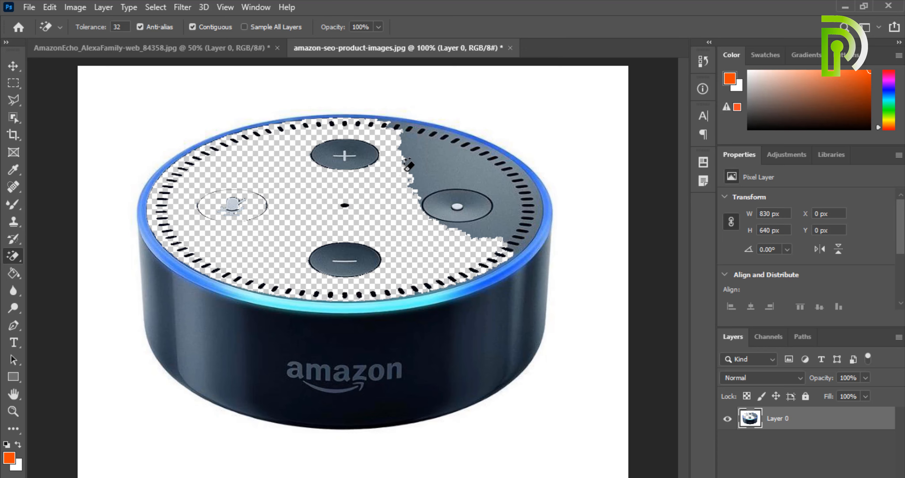
key("ctrl+z")
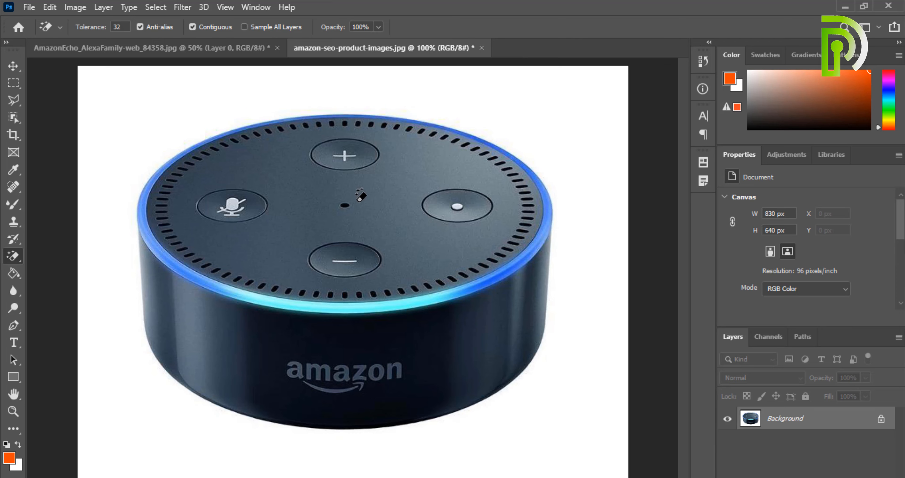
left_click(458, 157)
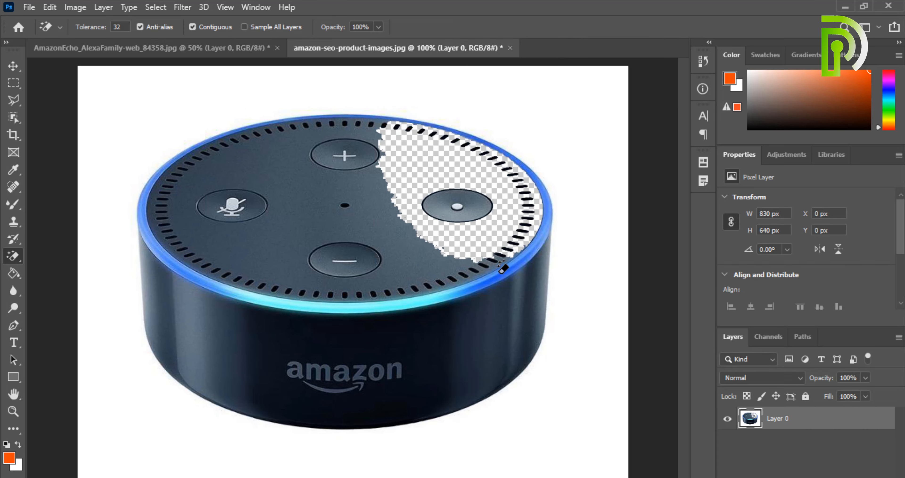
key("ctrl+z")
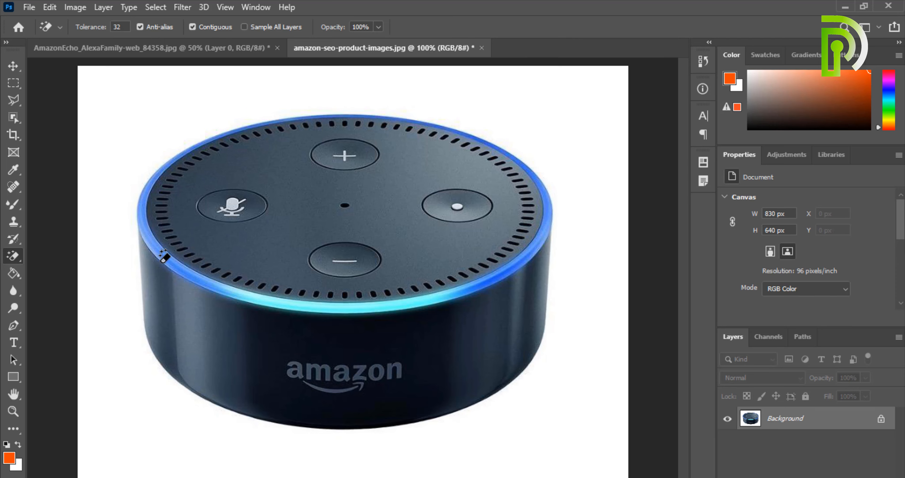
- Erase the front-left and upper-right sections of the blue rim with the Magic Eraser, undoing each erasure
left_click(181, 264)
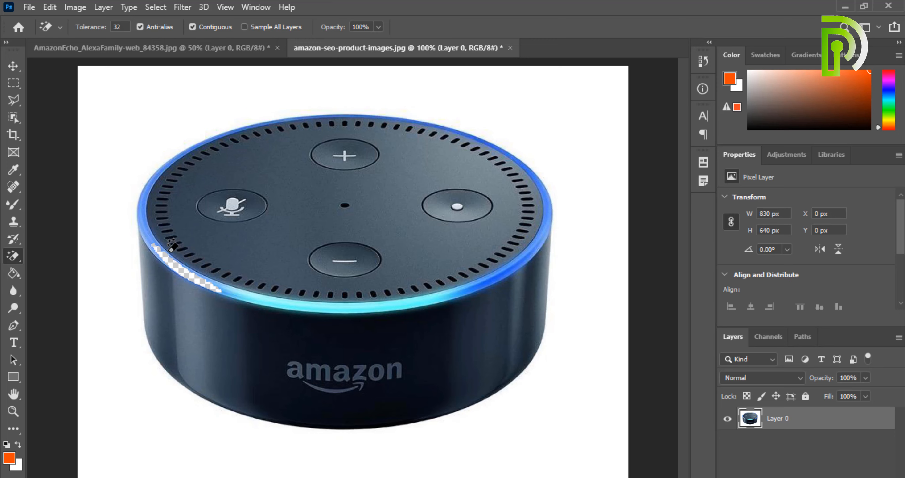
key("ctrl+z")
left_click(536, 170)
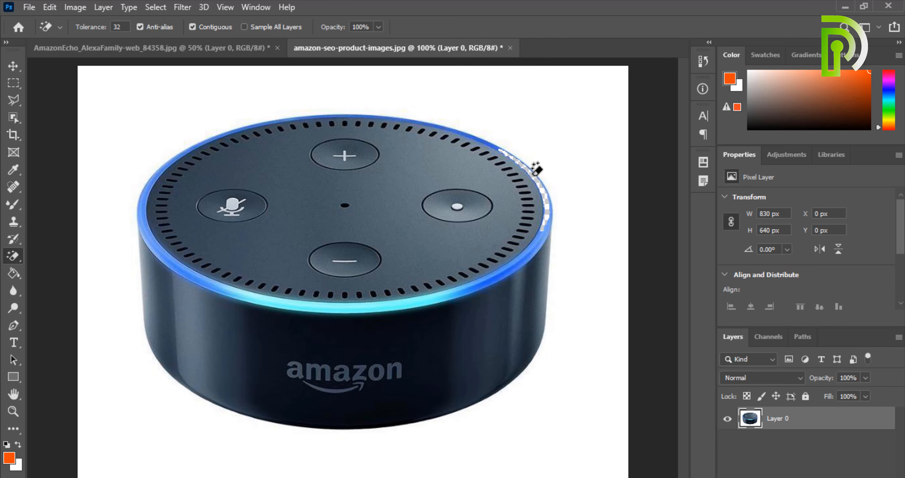
key("ctrl+z")
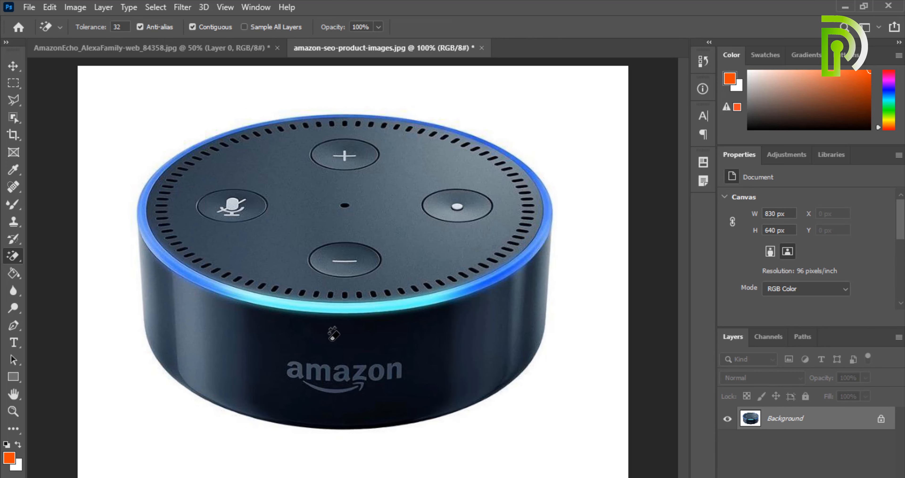
- Try the Magic Eraser on the speaker's dark front above the logo, undo it, and erase inside the microphone symbol
left_click(332, 333)
key("ctrl+z")
left_click(234, 203)
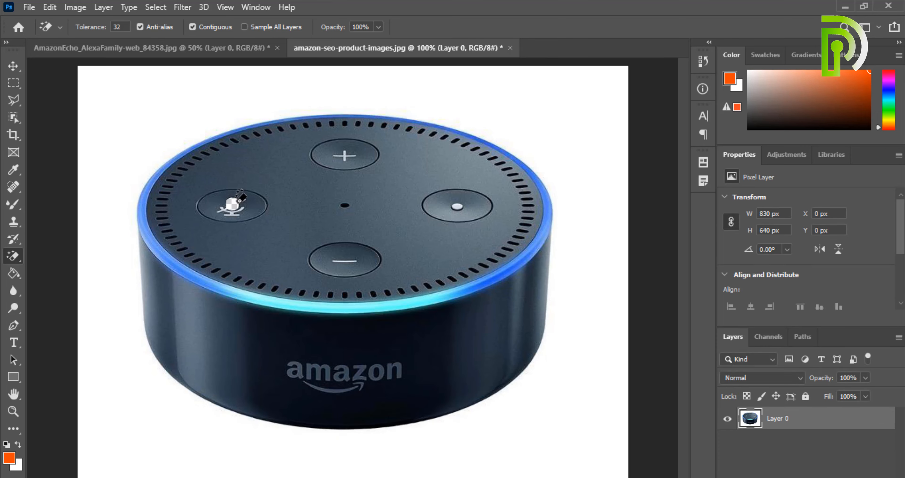
- Undo the erasure inside the microphone symbol and choose the Magic Eraser Tool again
key("ctrl+z")
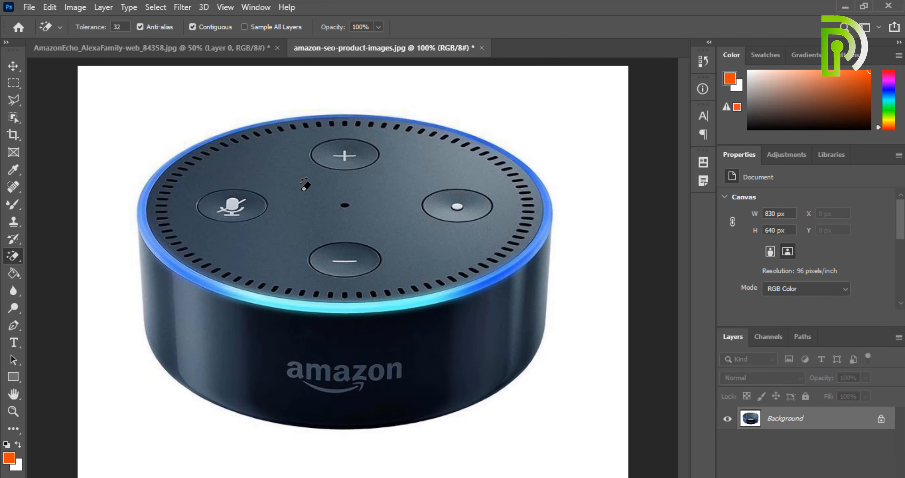
right_click(13, 255)
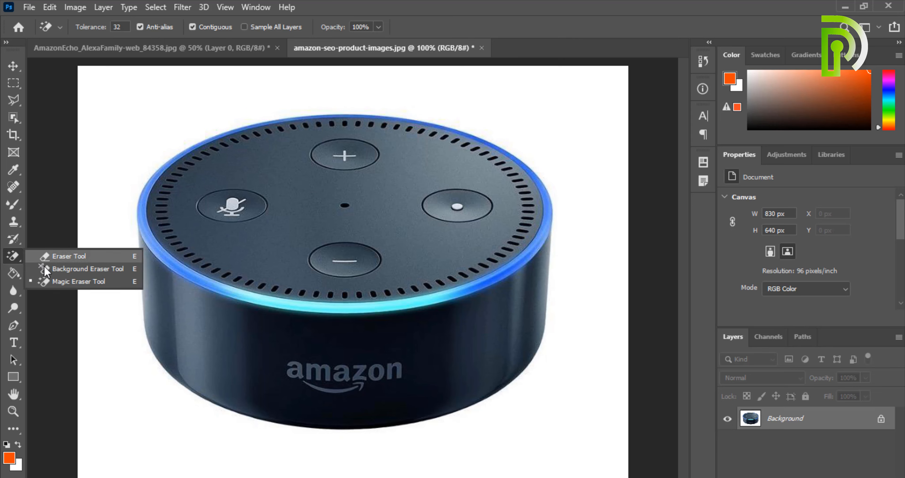
left_click(60, 282)
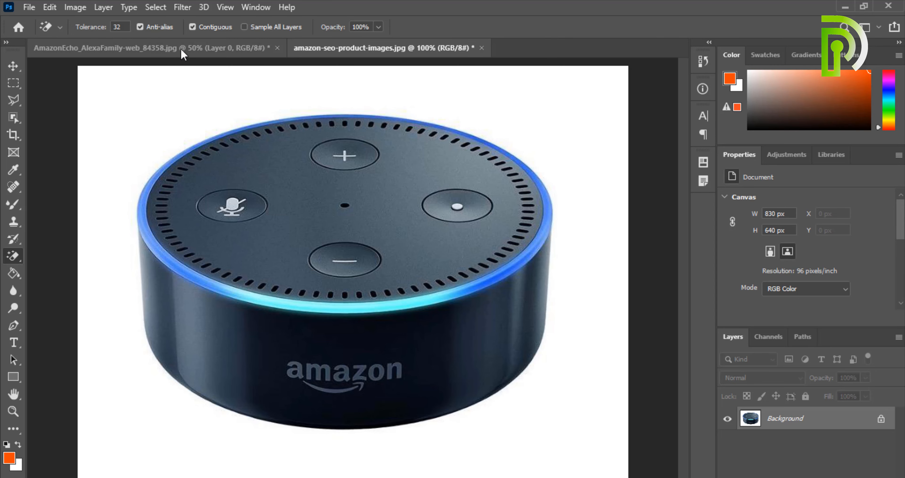
- Close the edited AmazonEcho_AlexaFamily-web_84358.jpg without saving and open the original image again
left_click(173, 50)
key("v")
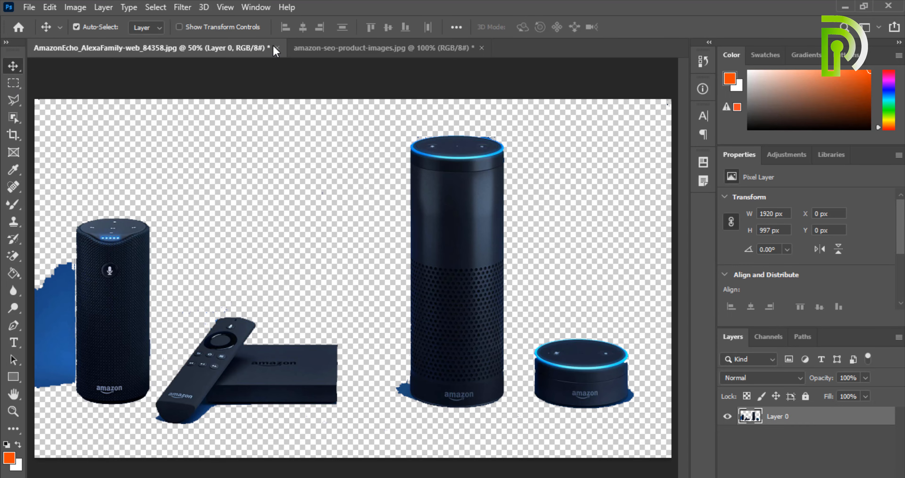
left_click(277, 47)
left_click(448, 203)
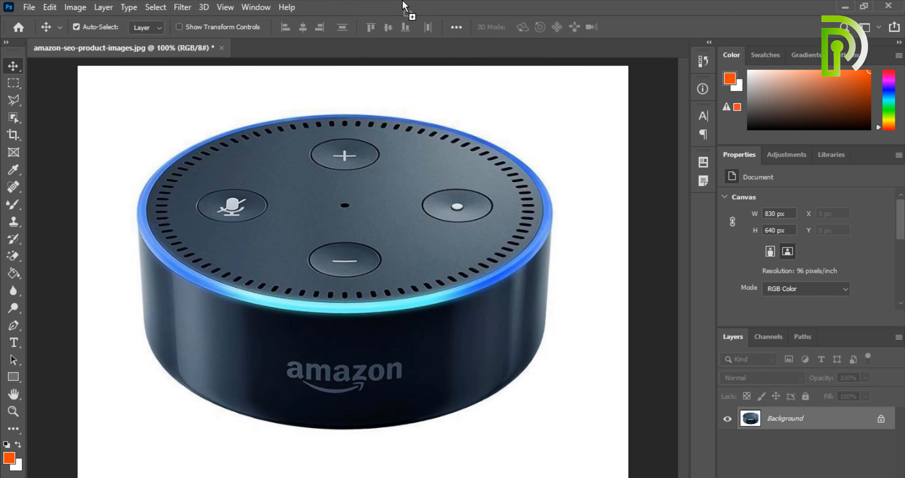
left_click_drag(403, 5, 404, 10)
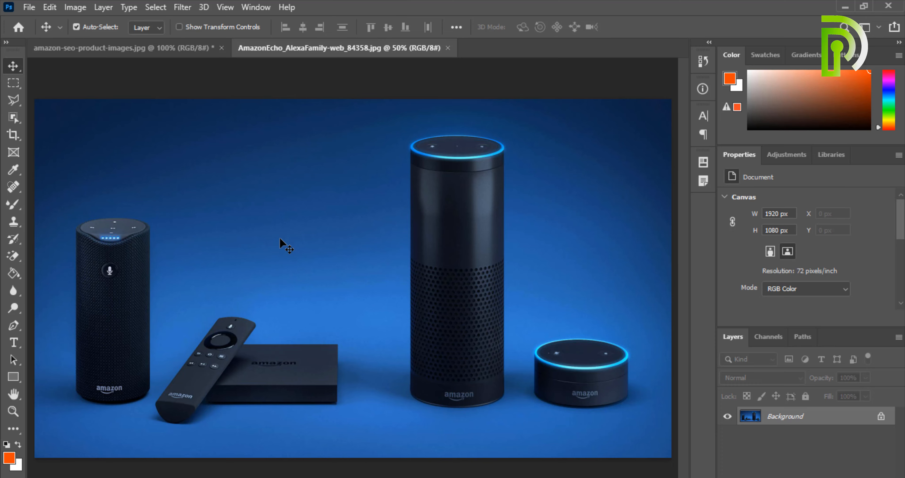
- Use the Magic Eraser on the dark upper background and the bright blue area between the devices, and undo both erasures
left_click(14, 256)
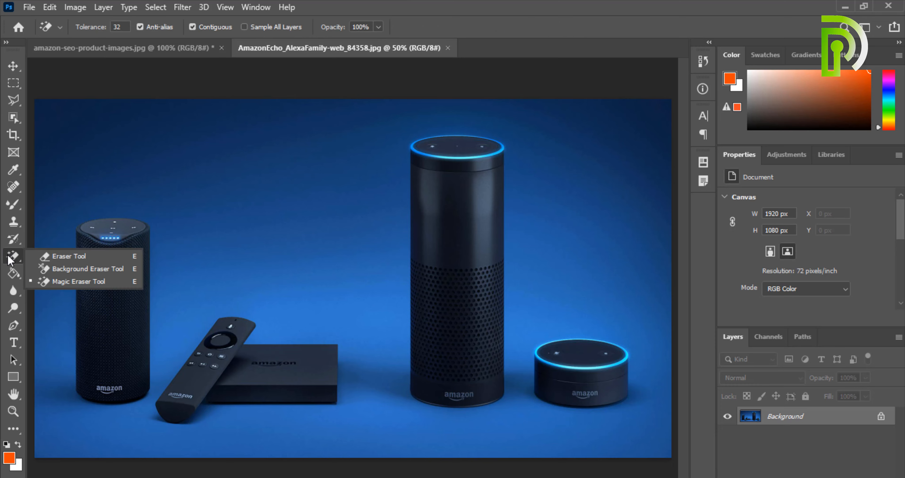
left_click(64, 281)
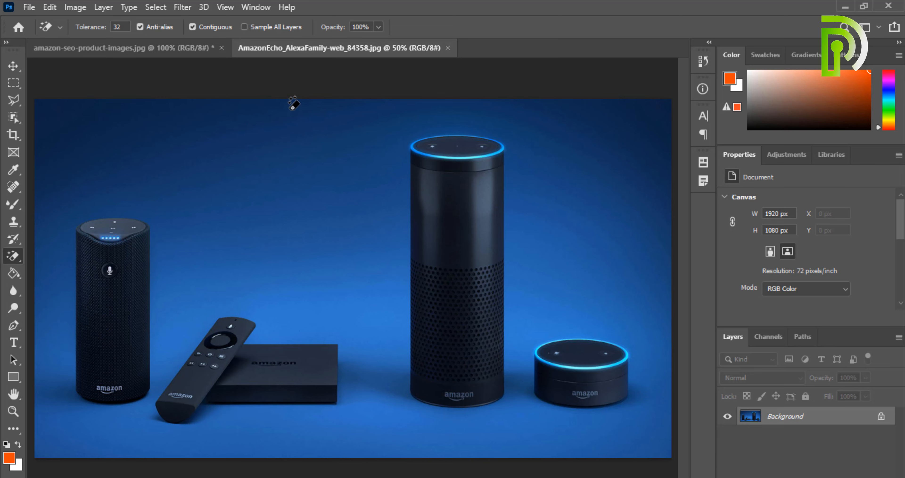
left_click(63, 120)
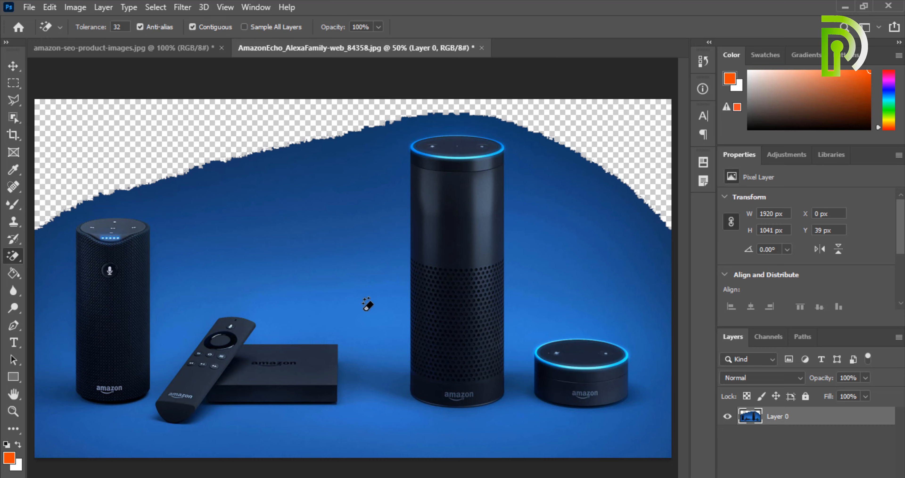
left_click(357, 302)
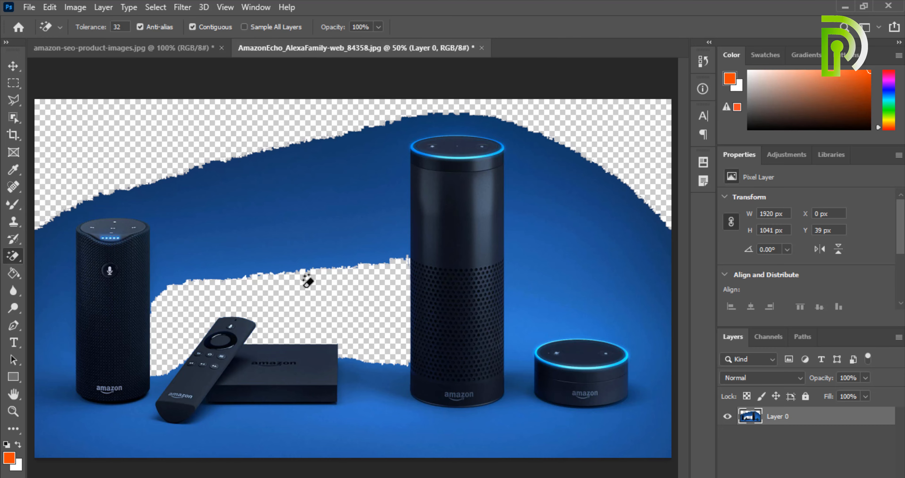
key("ctrl+z")
key("ctrl+z")
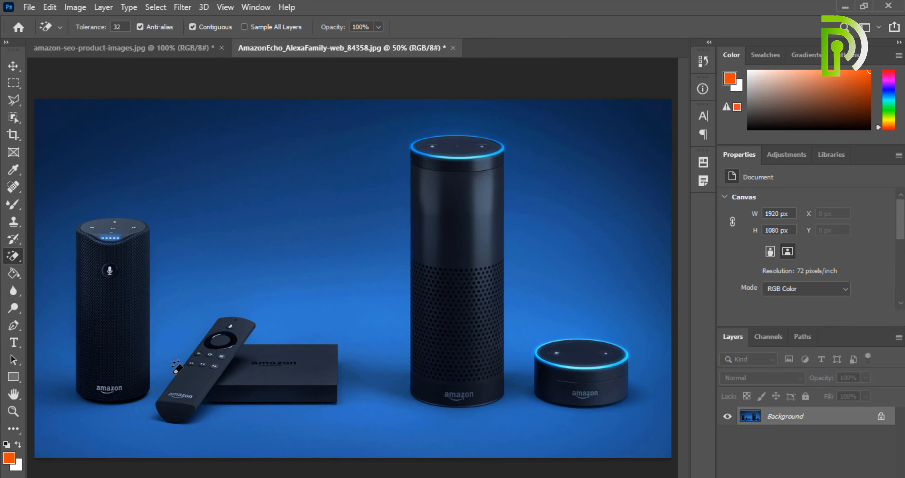
- Erase the remote and the box behind it with the Magic Eraser, and undo the erasure
left_click(204, 379)
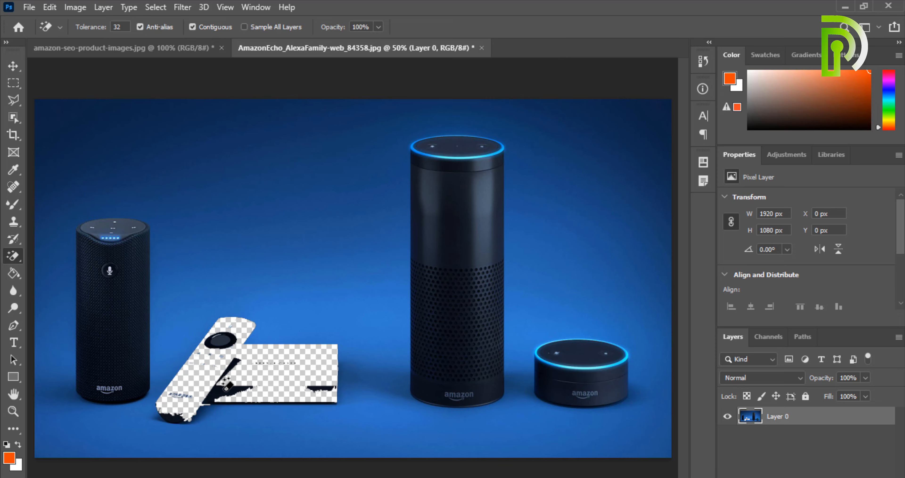
key("ctrl+z")
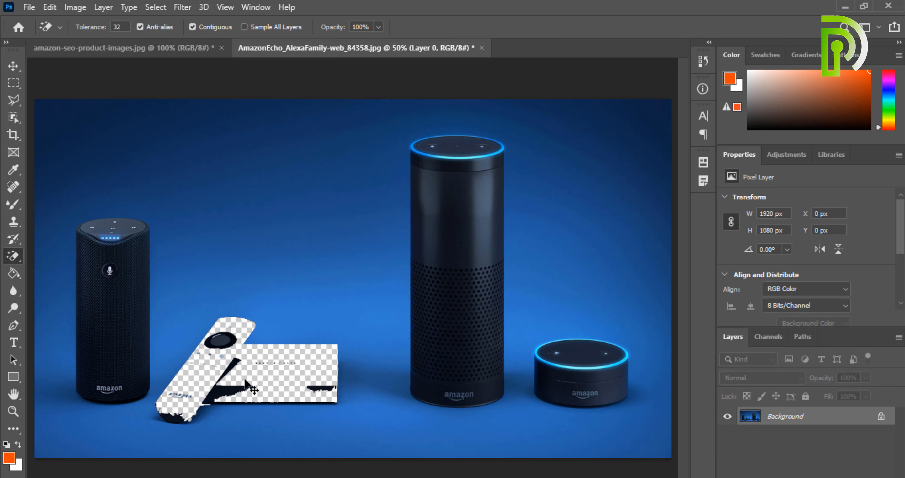
right_click(11, 256)
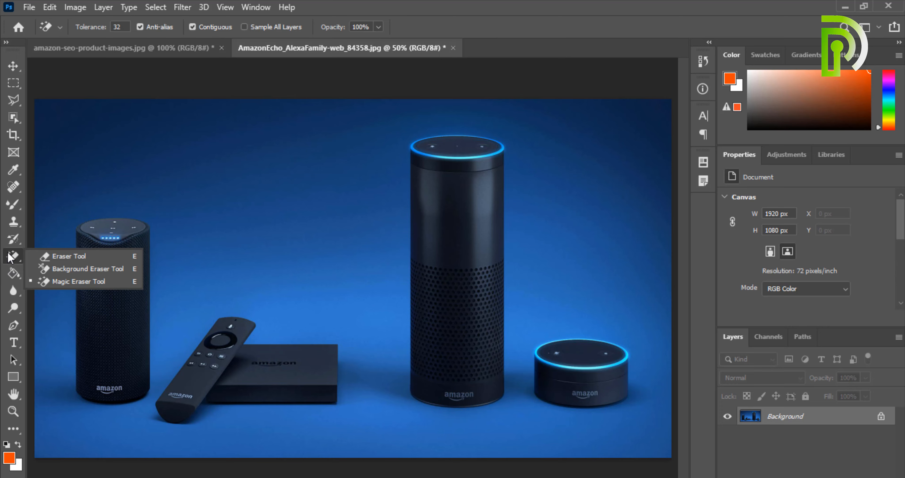
left_click(13, 65)
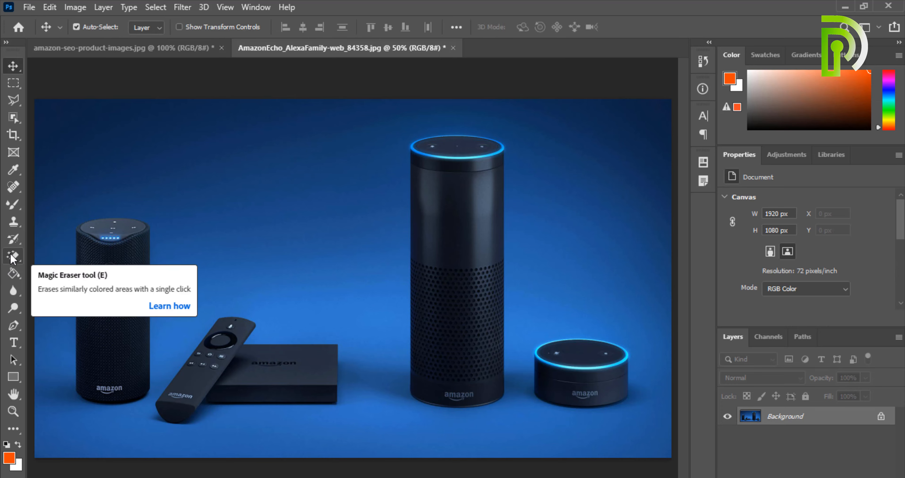
left_click(13, 272)
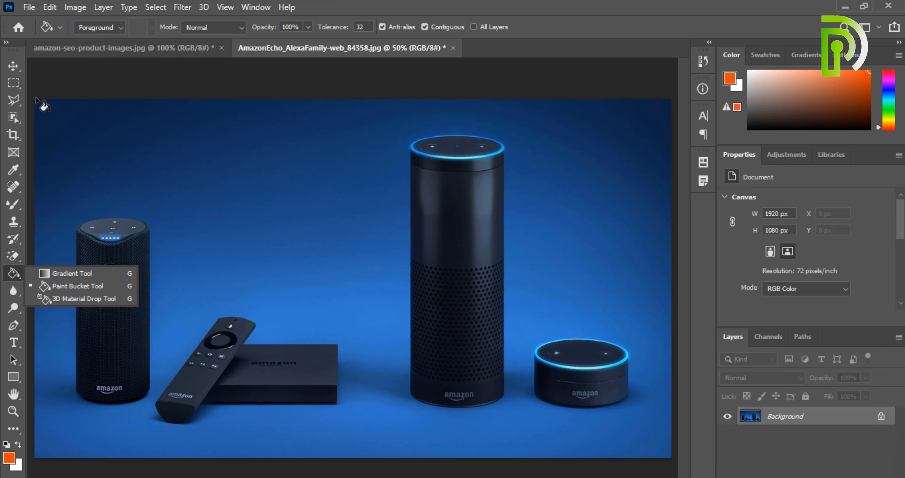
left_click(20, 72)
- In amazon-seo-product-images.jpg, add a new layer, try an orange foreground fill, undo it, and fill the layer with the white background colour
left_click(108, 49)
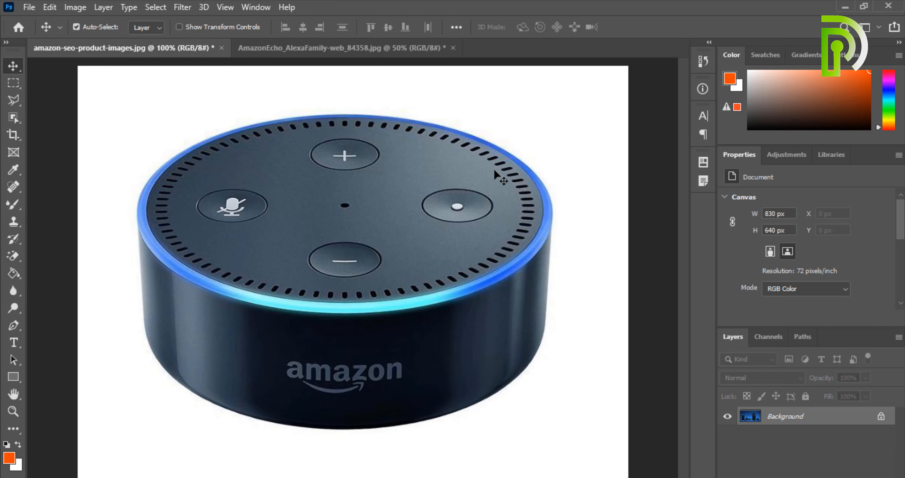
left_click(850, 476)
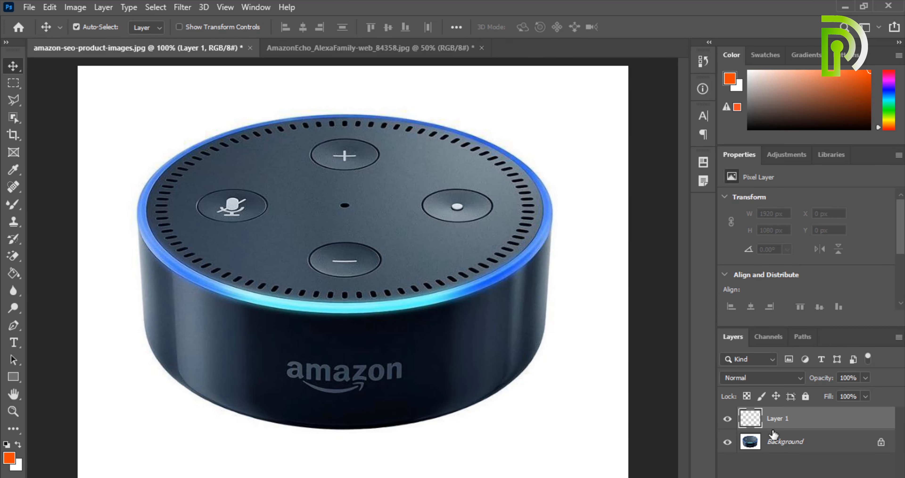
key("alt+BackSpace")
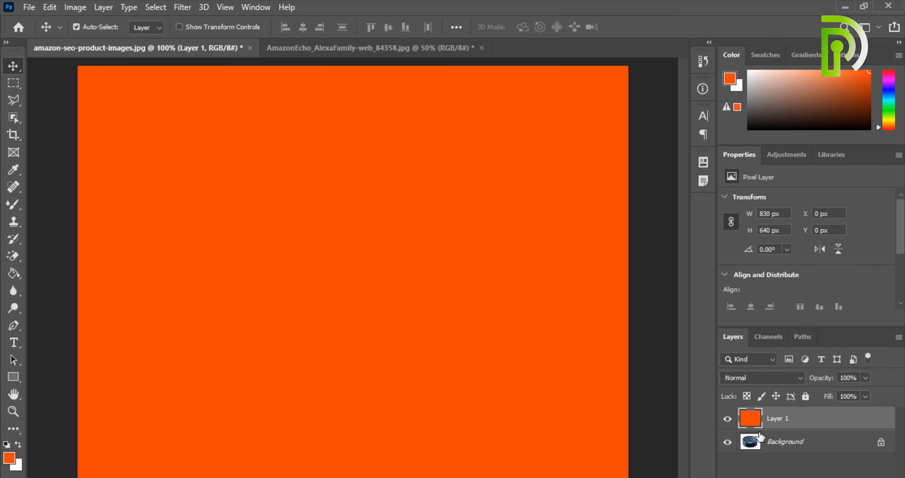
key("ctrl+z")
key("ctrl+BackSpace")
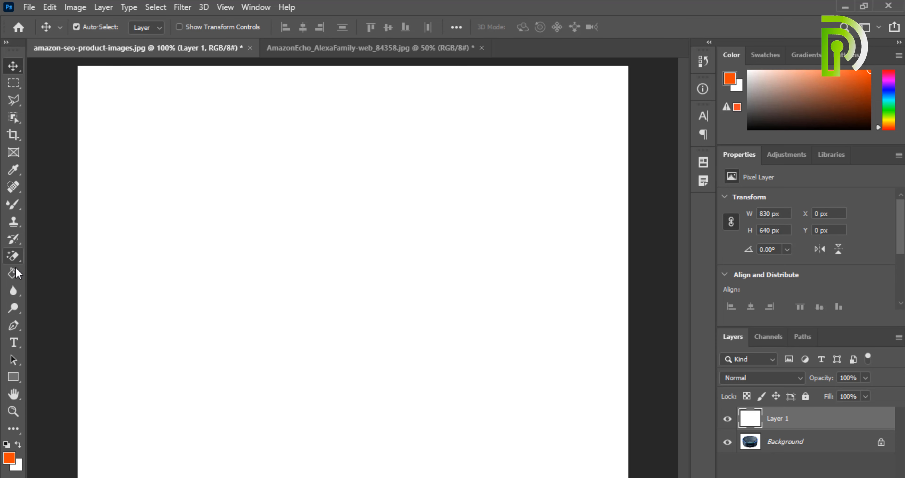
- With the Gradient Tool, save the red-to-yellow gradient as a new preset in the Gradient Editor and load the Foreground to Background preset
left_click_drag(13, 273, 45, 275)
left_click(45, 274)
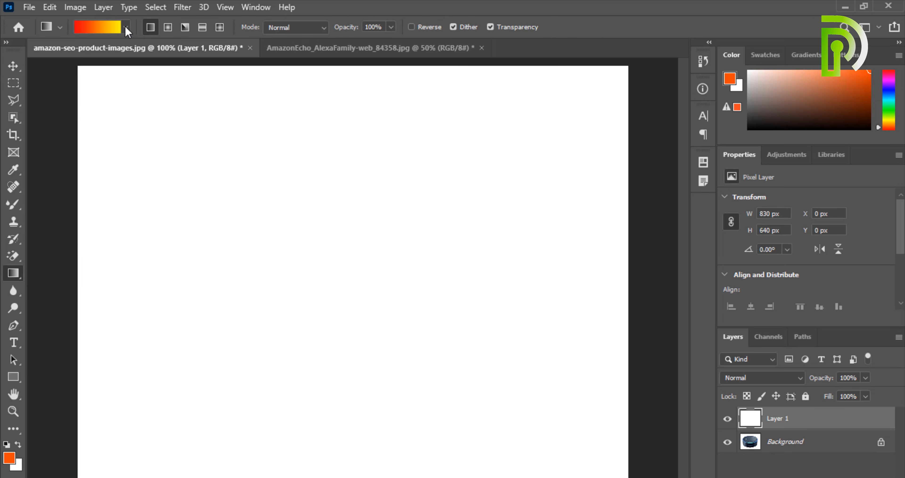
left_click(126, 27)
left_click(95, 25)
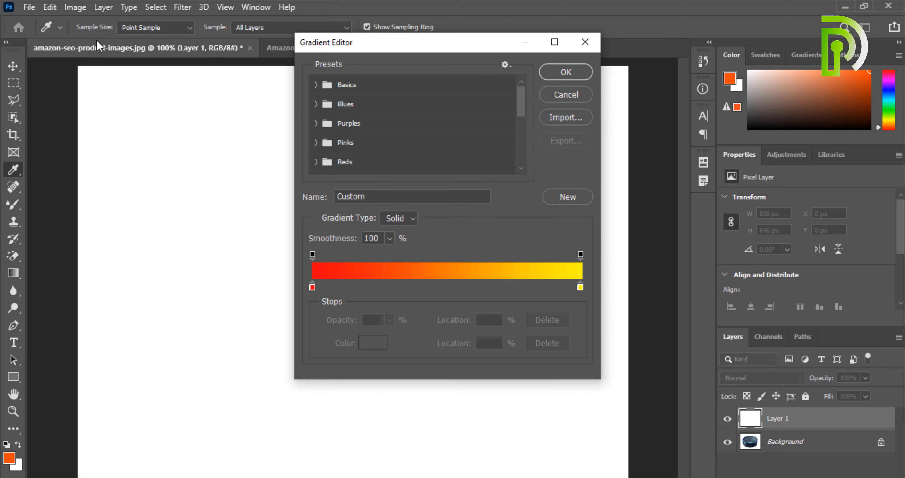
left_click(582, 203)
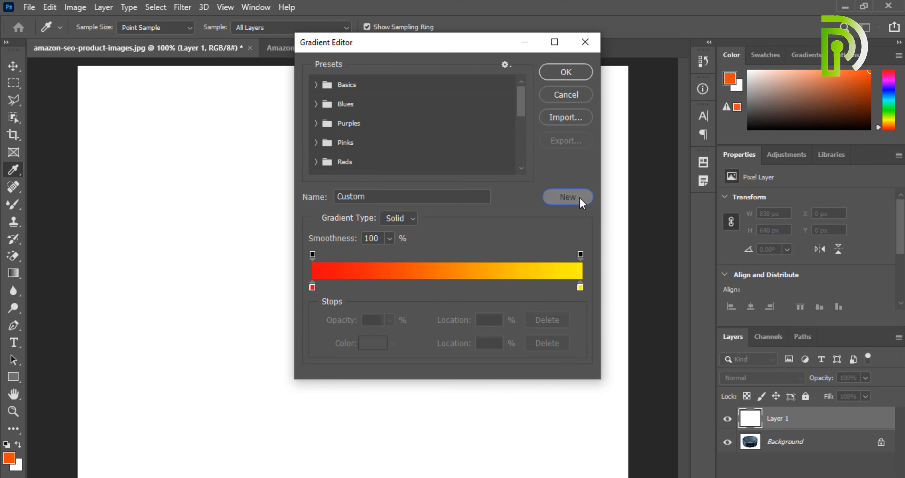
double_click(322, 170)
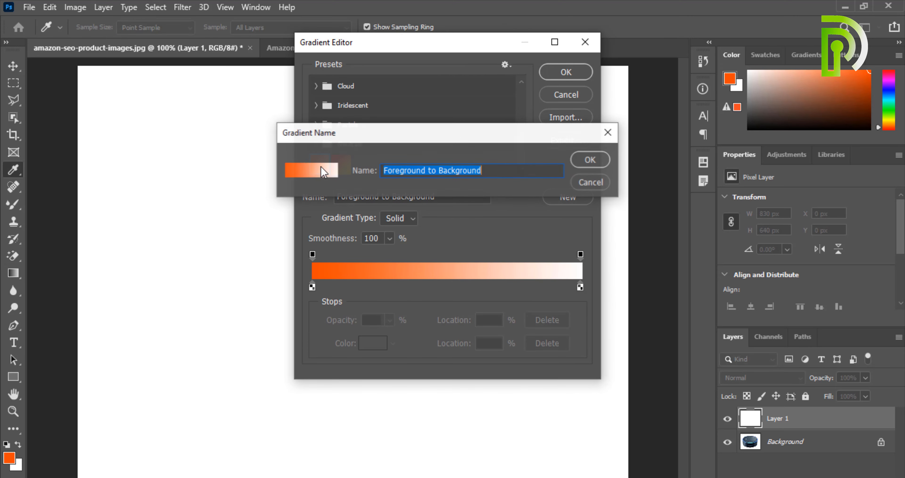
key("BackSpace")
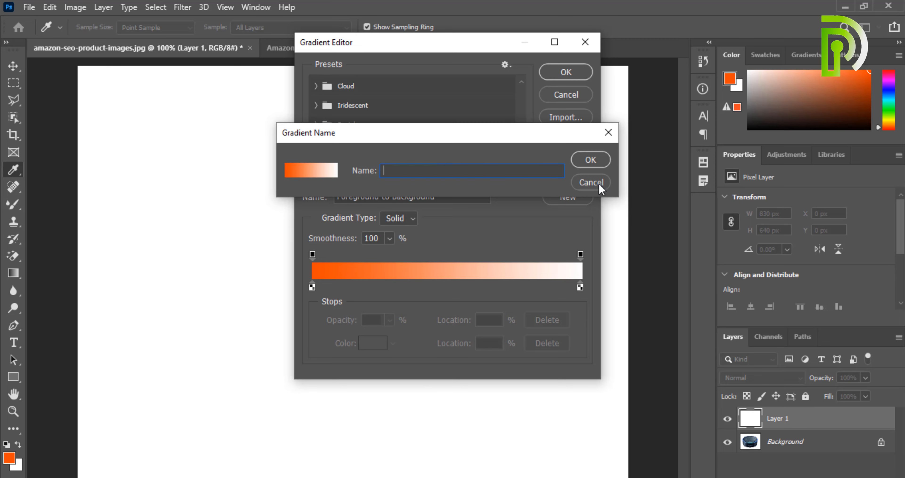
left_click(592, 182)
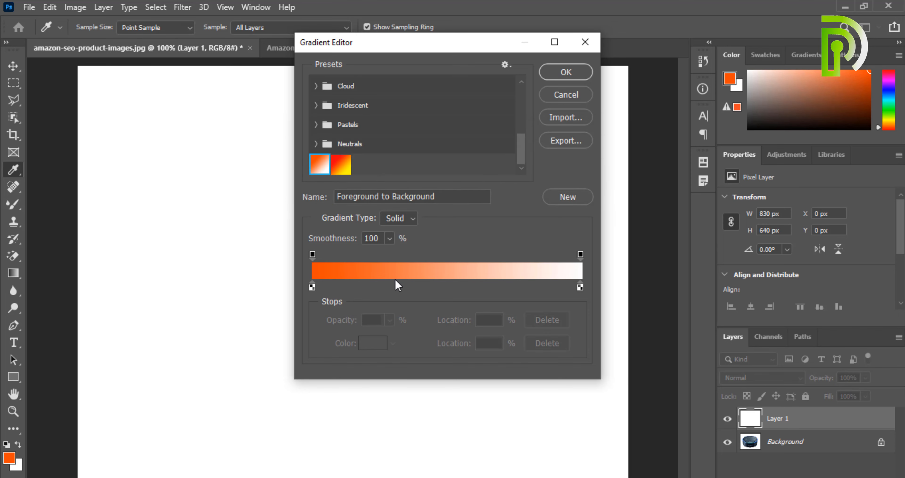
- Change the gradient's start colour stop at 0% to green with a hue of 121°
left_click(312, 288)
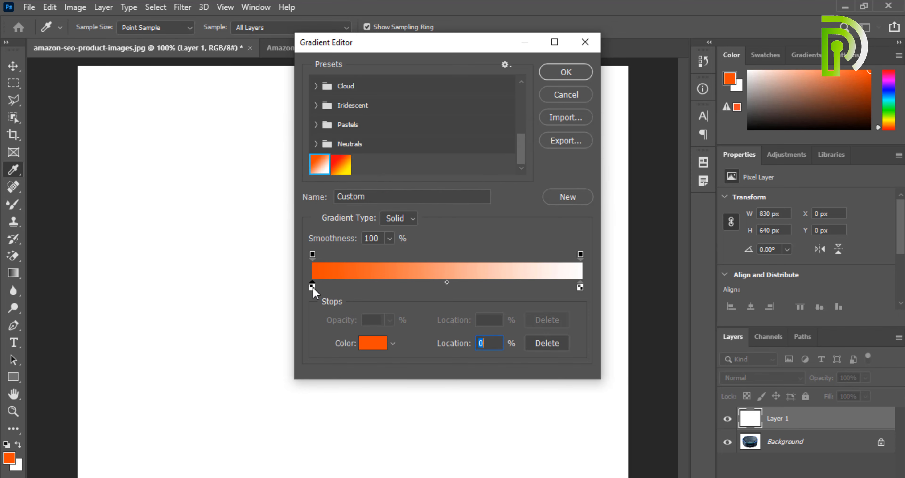
left_click(367, 343)
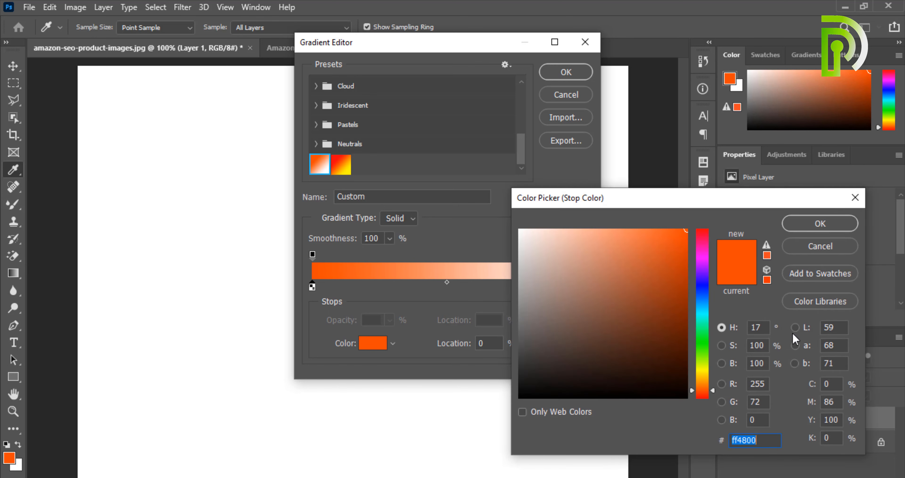
left_click(713, 341)
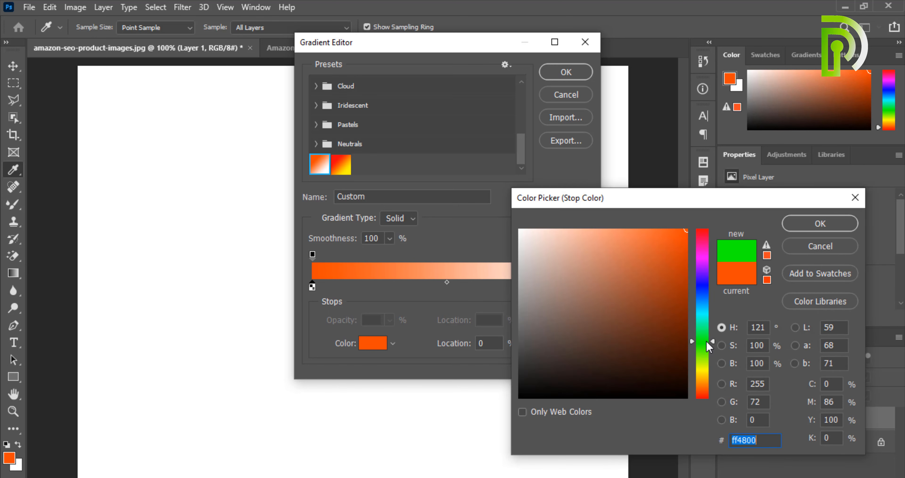
left_click(826, 224)
- Change the gradient's end colour stop at 100% to red ff0000 and accept the edited gradient
left_click(581, 287)
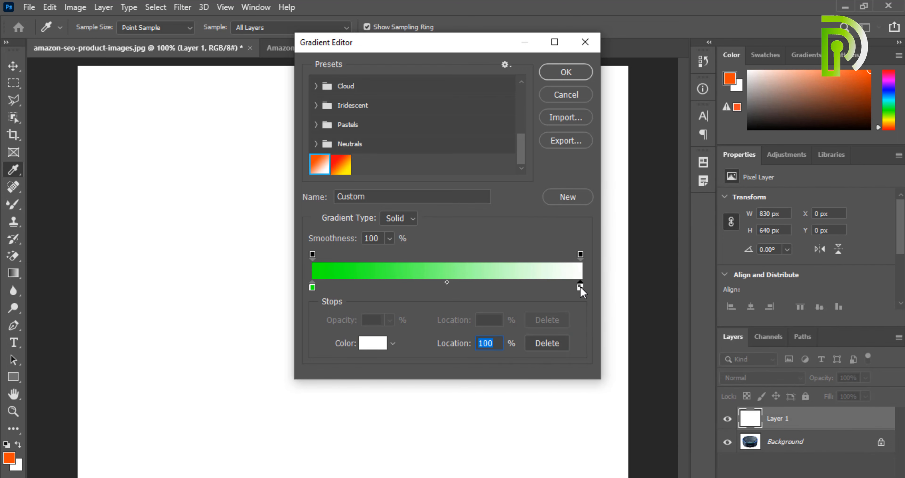
left_click(371, 344)
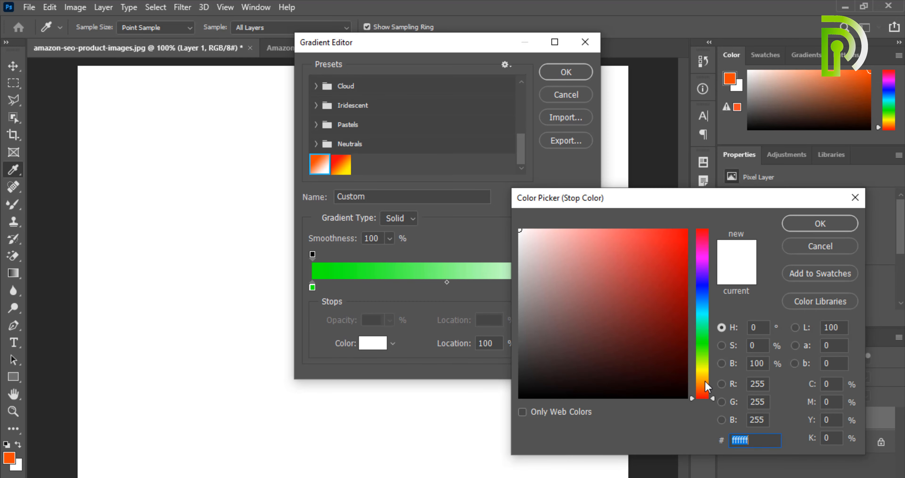
left_click_drag(705, 393, 689, 353)
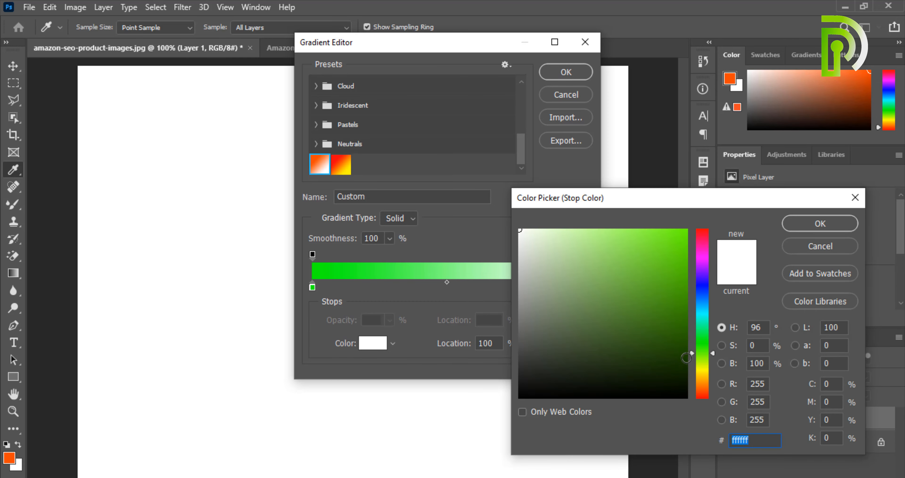
left_click(705, 398)
left_click_drag(664, 301, 695, 226)
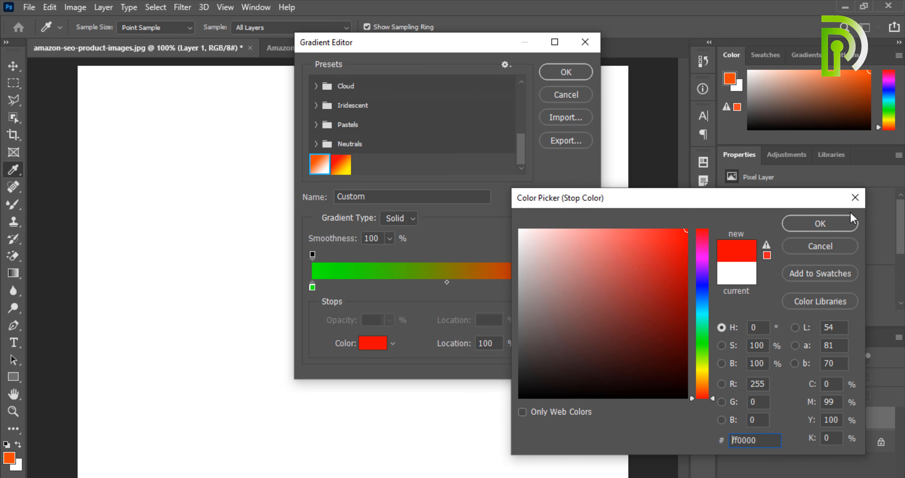
left_click(839, 220)
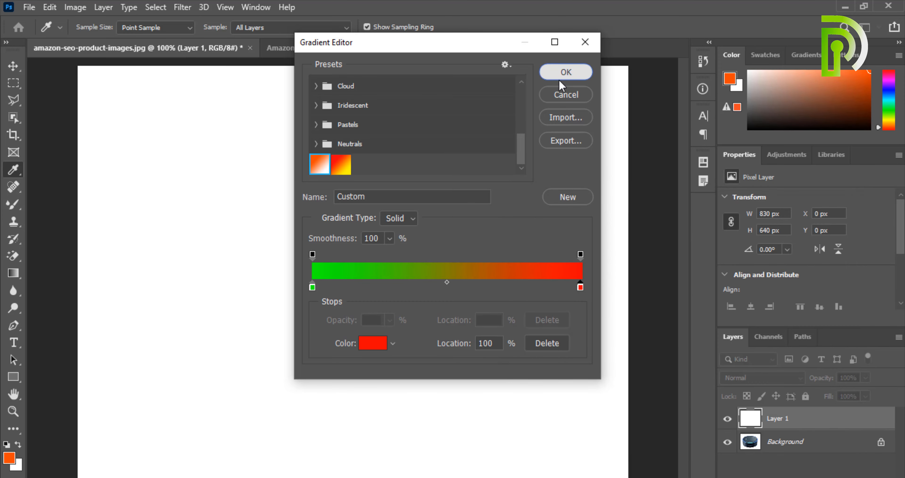
left_click(566, 74)
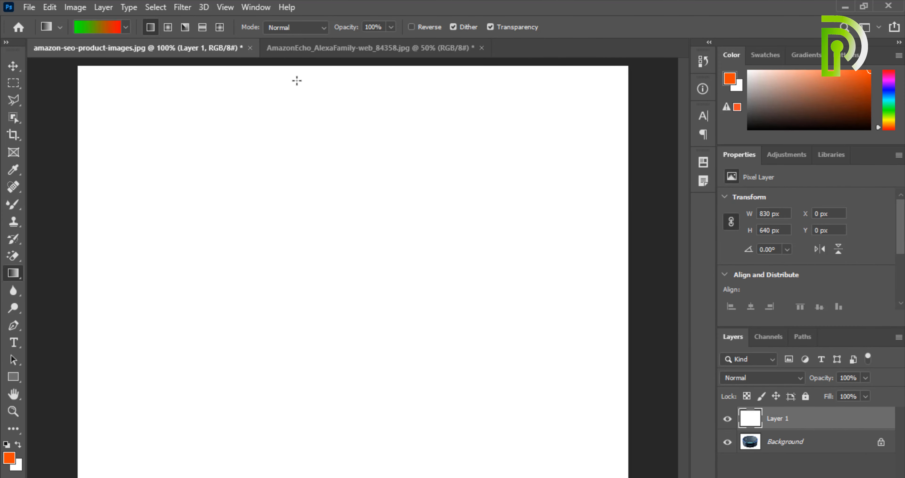
- Fill Layer 1 with the green-to-red linear gradient, running from green at the image's upper edge to red at its lower edge
left_click_drag(329, 78, 337, 266)
left_click_drag(328, 426, 331, 476)
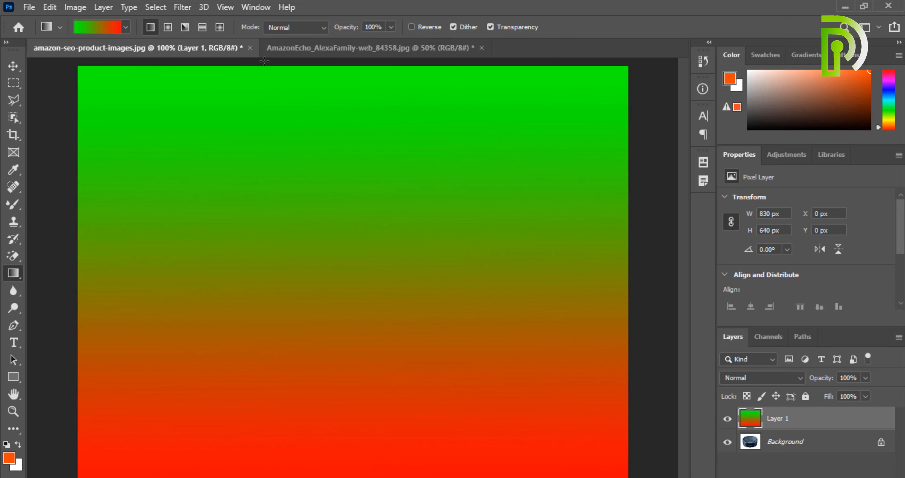
left_click_drag(290, 304, 295, 474)
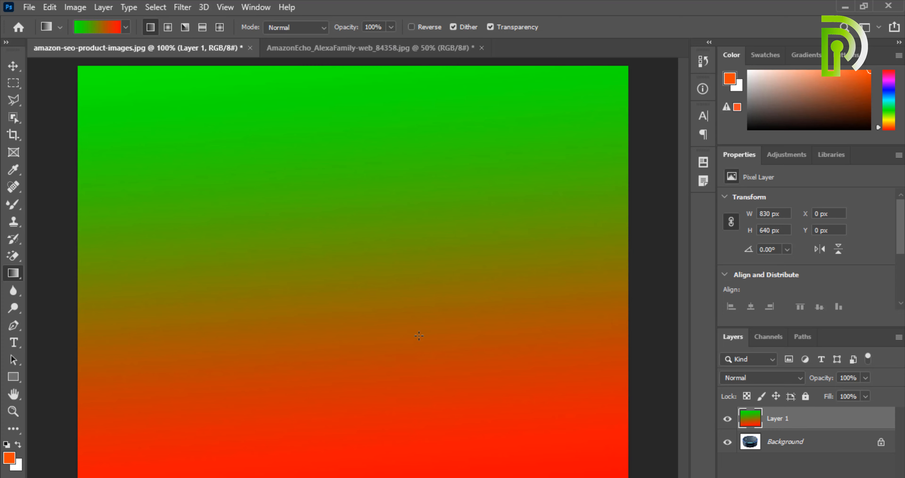
- Switch to the Radial Gradient style and try several green-to-red radial fills on Layer 1, starting from the centre, upper edge and corner
left_click(169, 29)
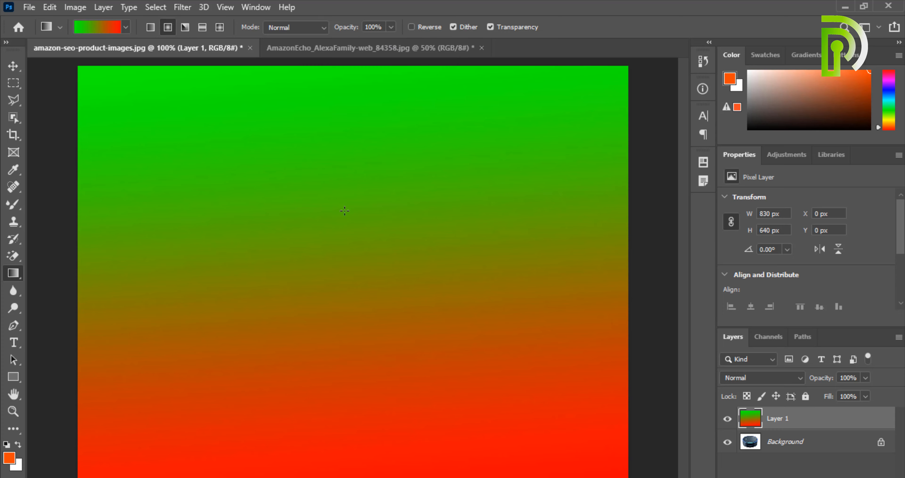
left_click_drag(339, 251, 342, 458)
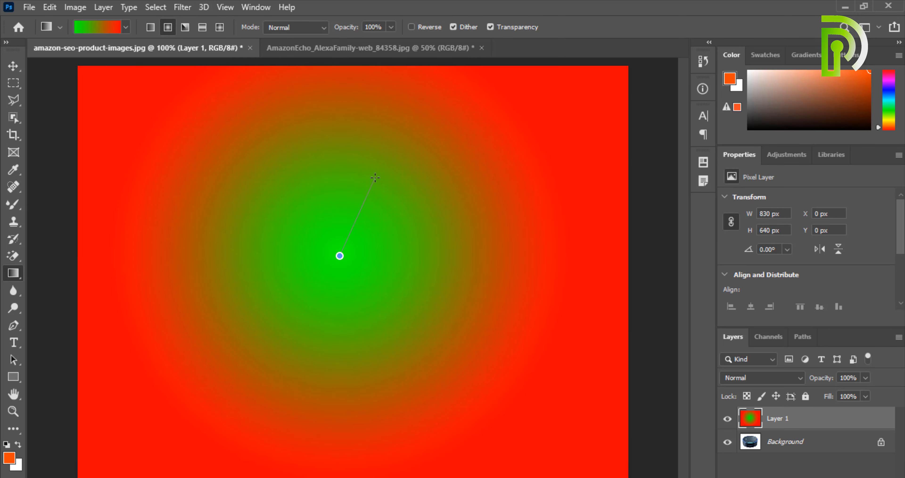
left_click_drag(375, 178, 375, 178)
left_click_drag(349, 60, 356, 472)
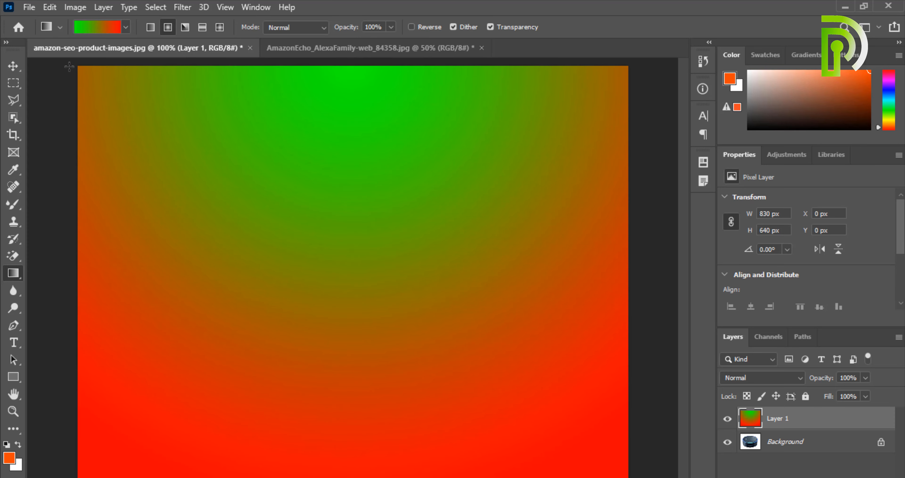
left_click_drag(232, 230, 485, 390)
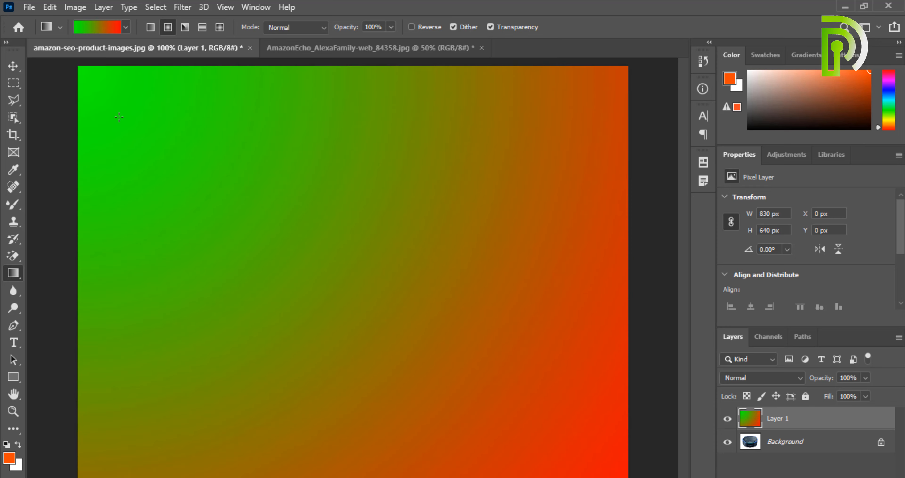
left_click_drag(356, 207, 430, 422)
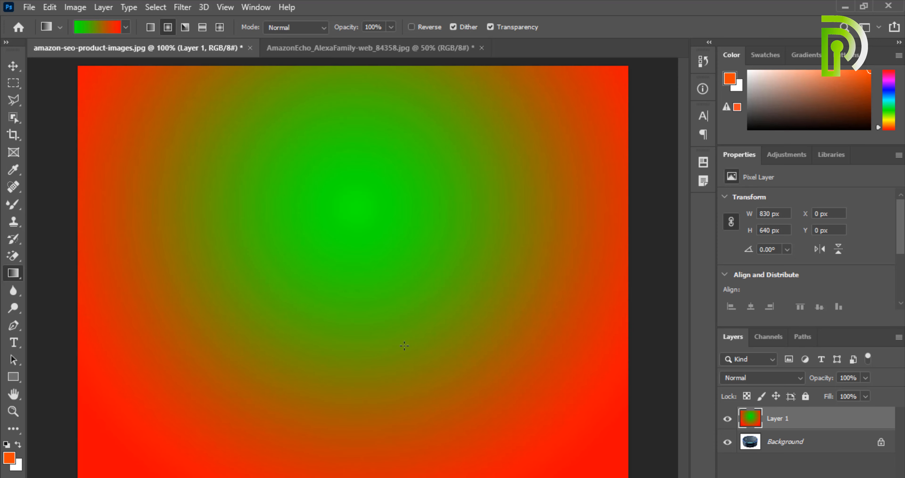
key("ctrl+z")
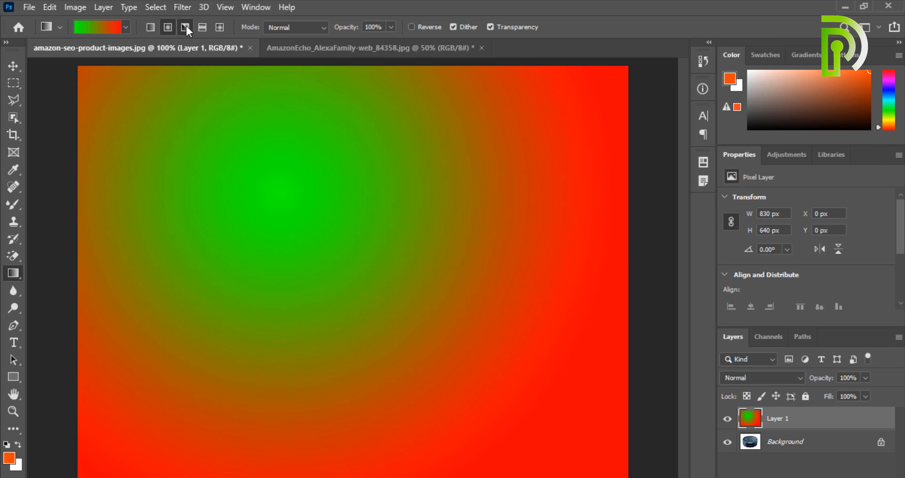
- Switch to the Angle Gradient style and try green-to-red sweeps around the middle of Layer 1 in different directions
left_click(185, 27)
left_click_drag(351, 248, 613, 471)
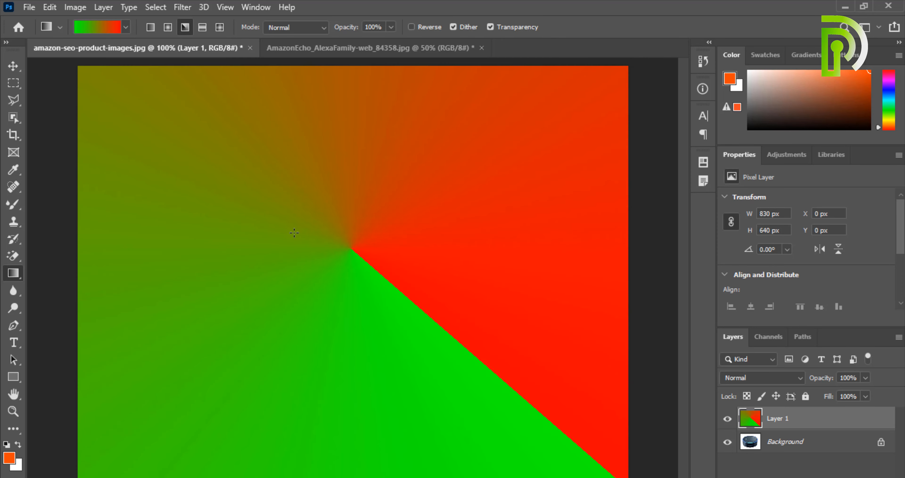
left_click_drag(120, 379, 120, 380)
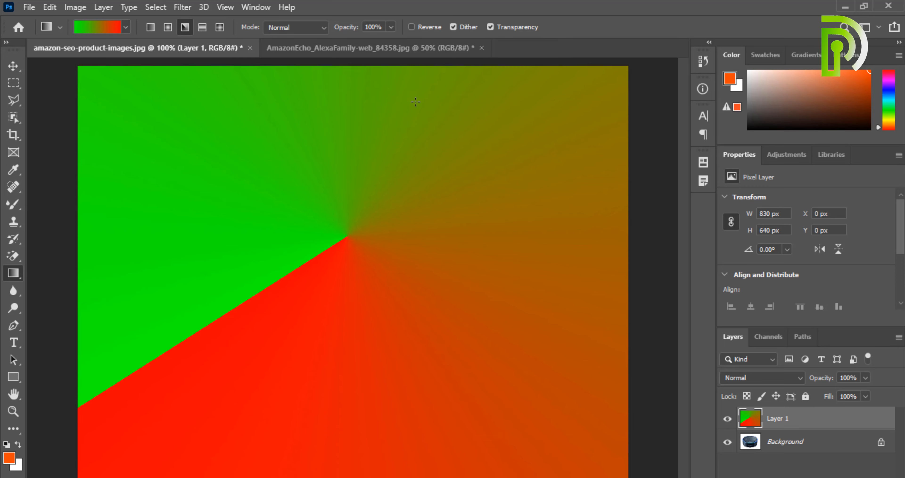
left_click_drag(313, 190, 628, 461)
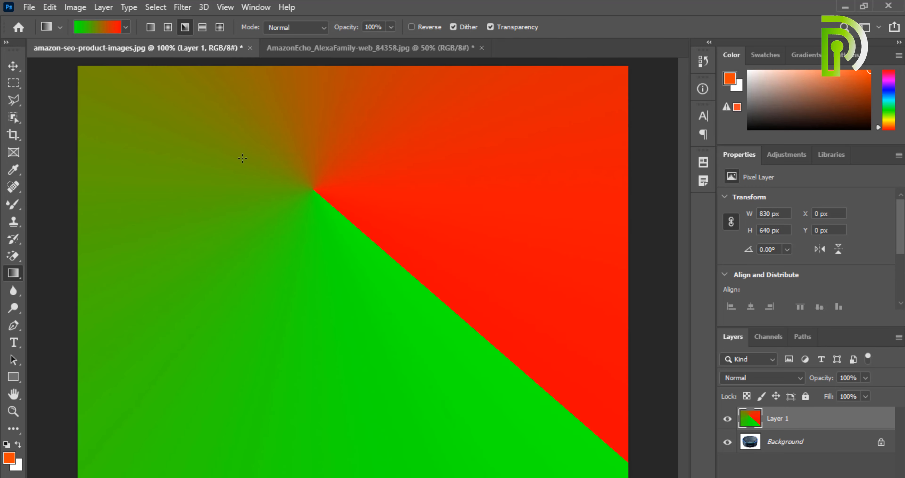
- Switch to the Reflected Gradient style and fill Layer 1 with wide and narrow green bands fading to red across the middle
left_click(203, 28)
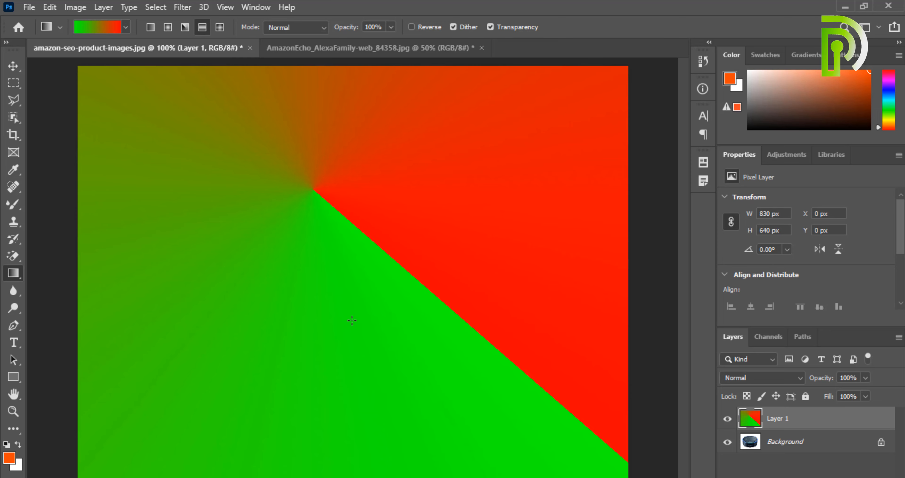
left_click_drag(348, 477, 355, 463)
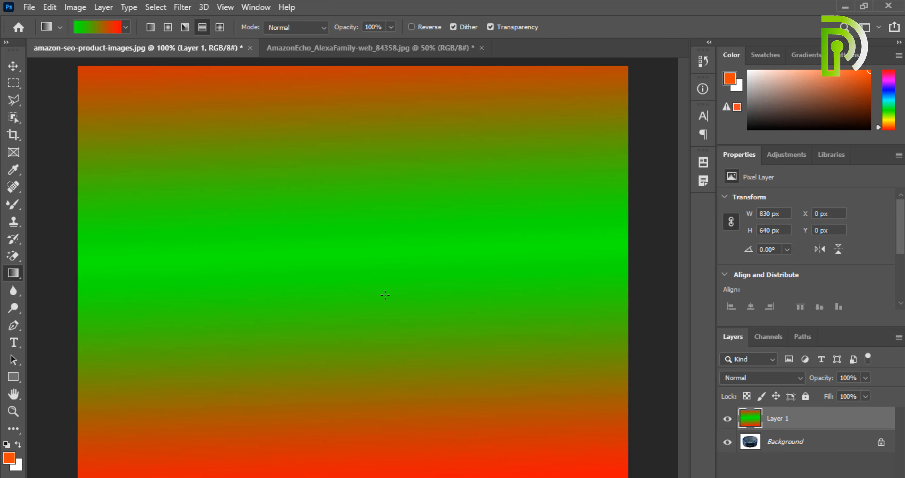
left_click_drag(351, 285, 350, 286)
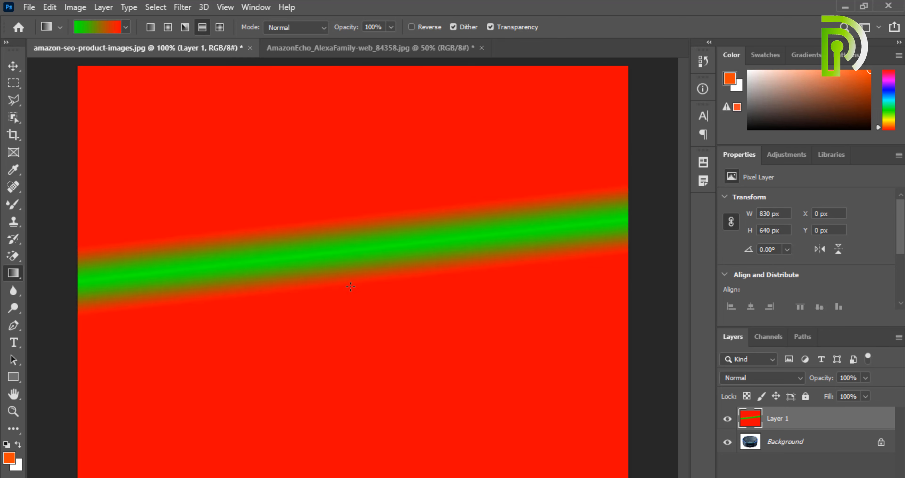
left_click_drag(348, 254, 347, 300)
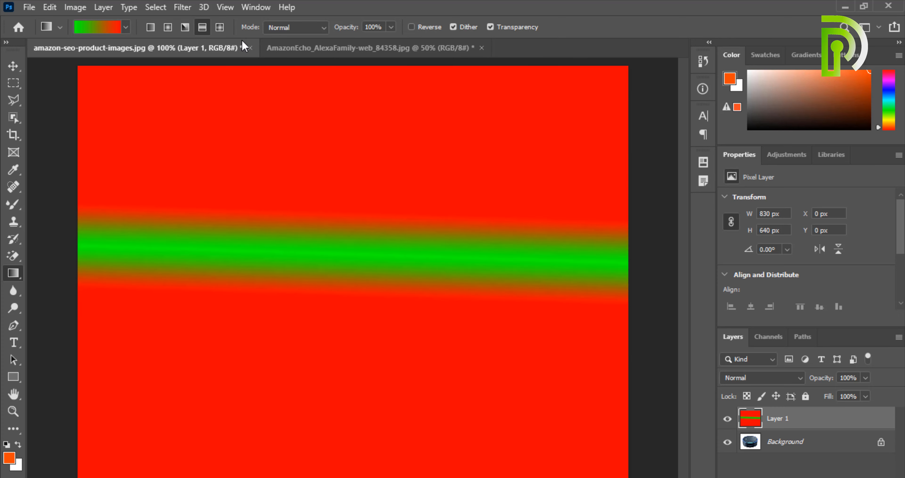
- Switch to the Diamond Gradient style and try several green diamonds fading to red around the middle of Layer 1
left_click(217, 30)
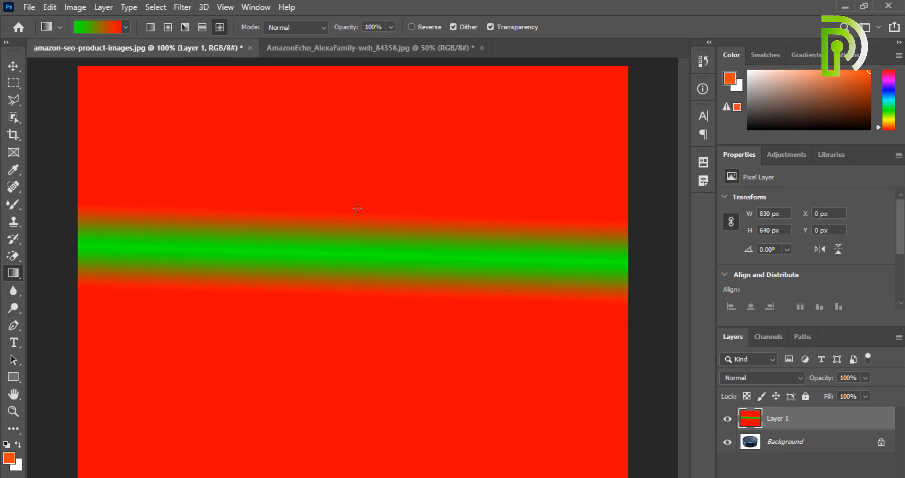
left_click_drag(357, 220, 357, 378)
left_click_drag(300, 207, 399, 388)
left_click_drag(385, 260, 453, 348)
left_click_drag(336, 252, 393, 336)
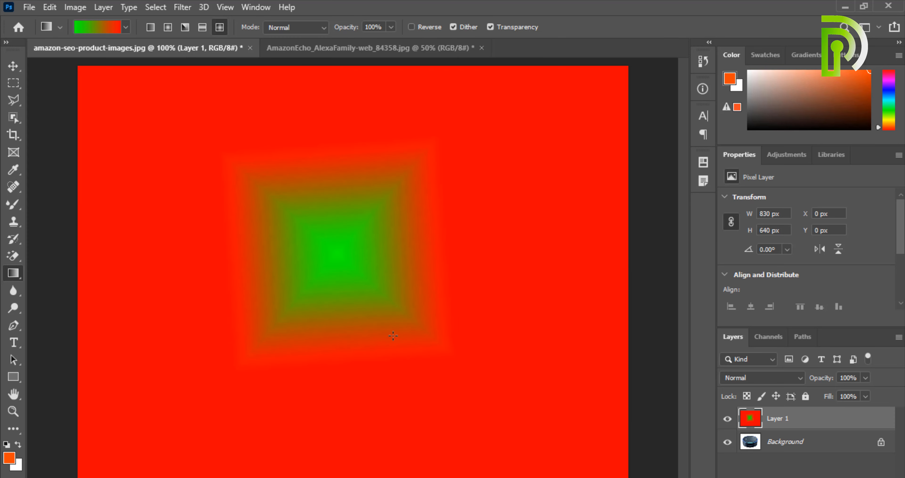
- Replace the gradient layer with a new layer filled with the white background colour
right_click(15, 275)
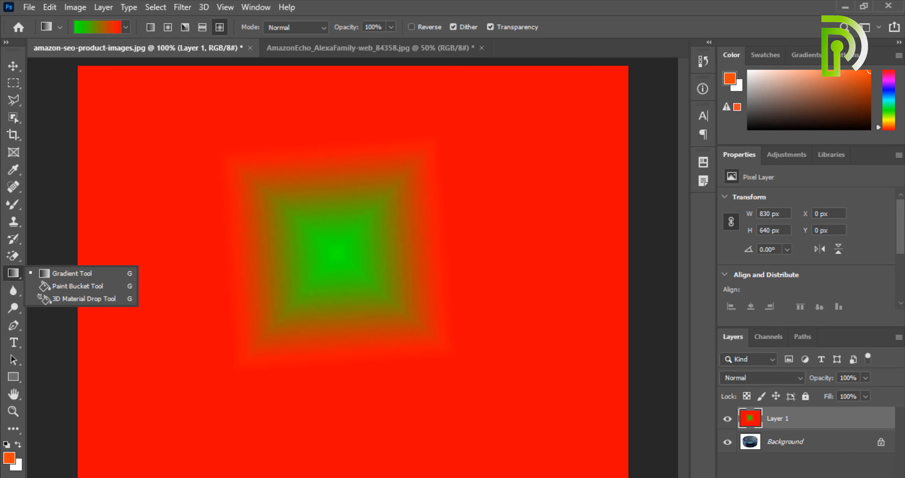
key("Escape")
key("Delete")
key("ctrl+shift+alt+n")
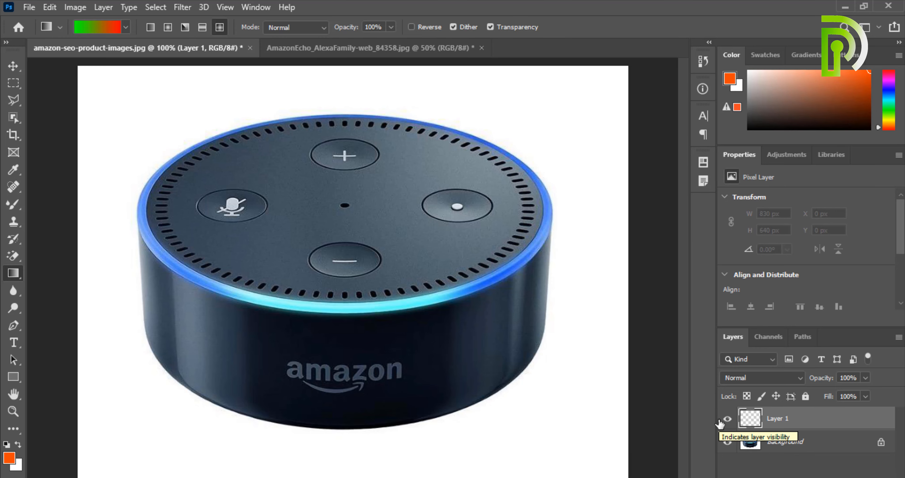
key("ctrl+BackSpace")
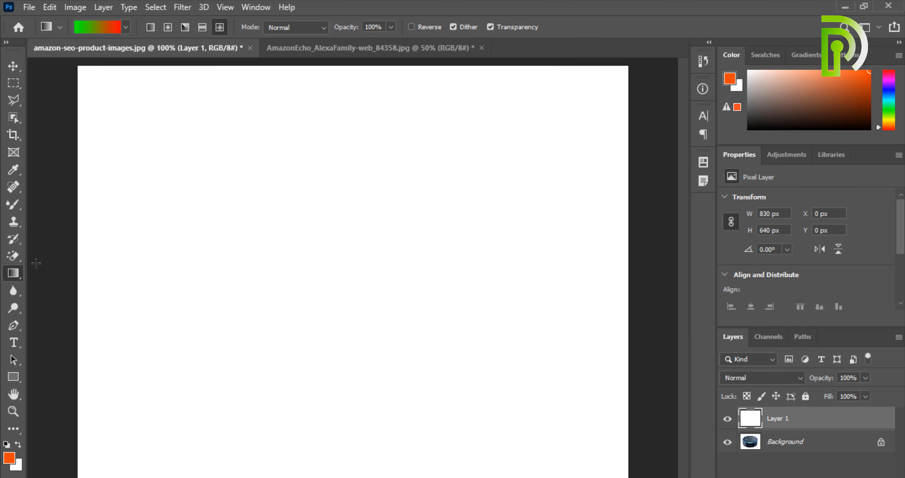
- Fill the white layer with the orange foreground colour using the Paint Bucket Tool
right_click(8, 278)
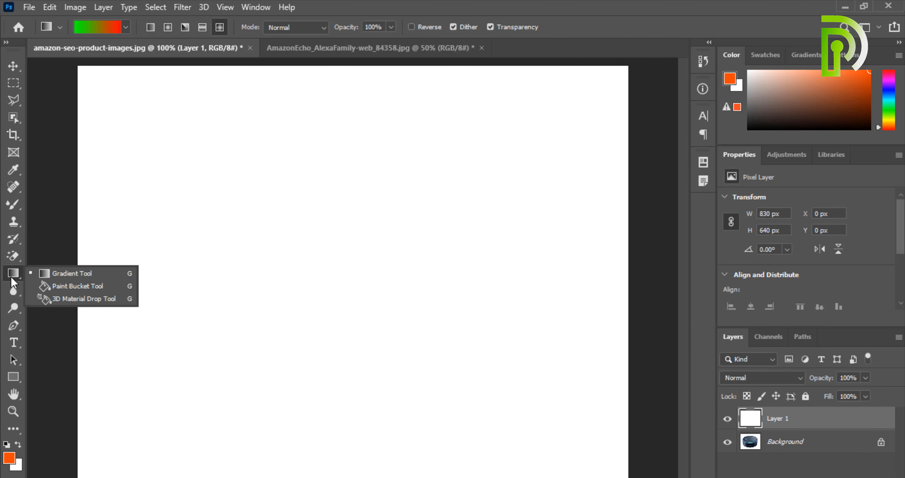
left_click(58, 291)
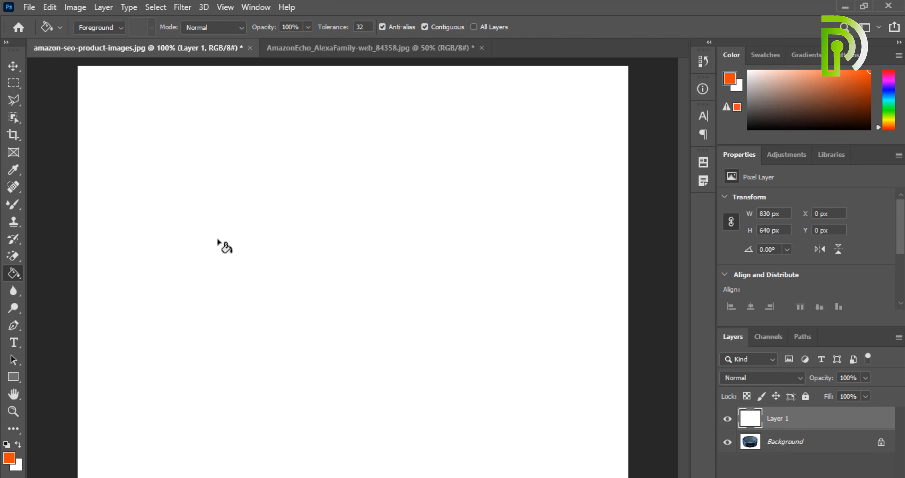
left_click(226, 215)
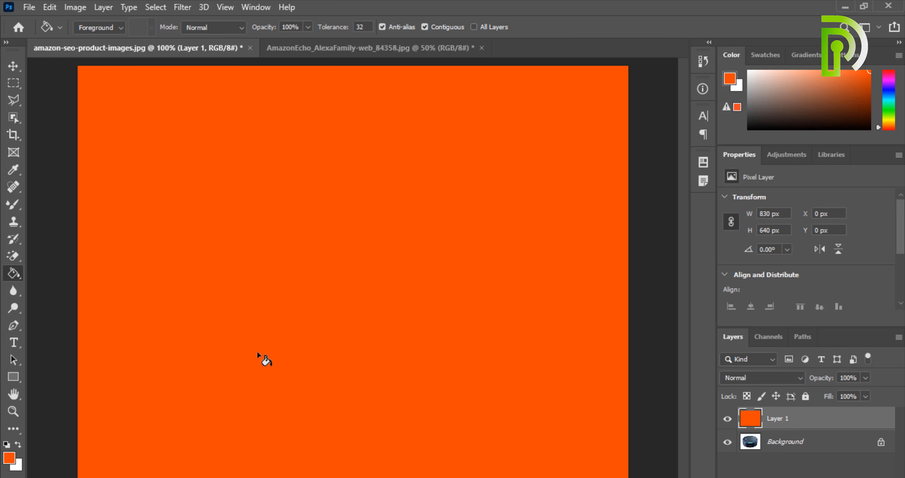
- Set the foreground colour to green 00ff3c, fill the layer with the Paint Bucket Tool, and refill it with the white background colour
left_click(9, 456)
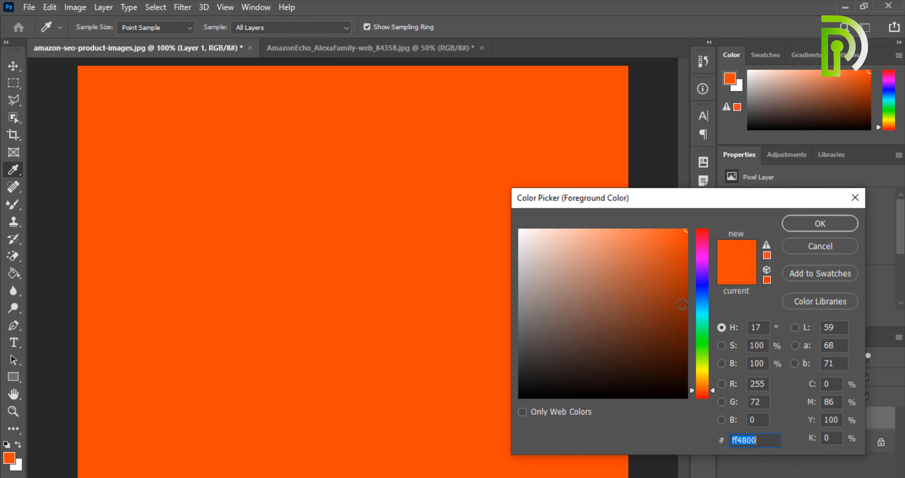
left_click(696, 335)
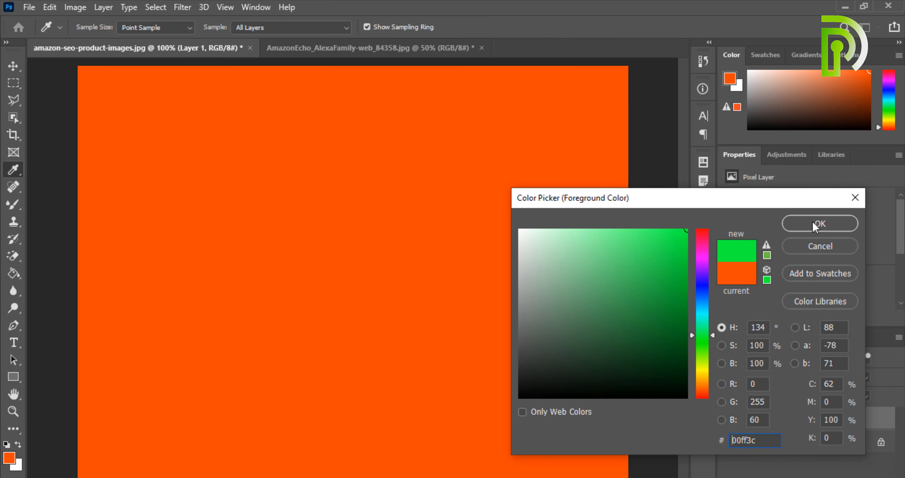
left_click(819, 223)
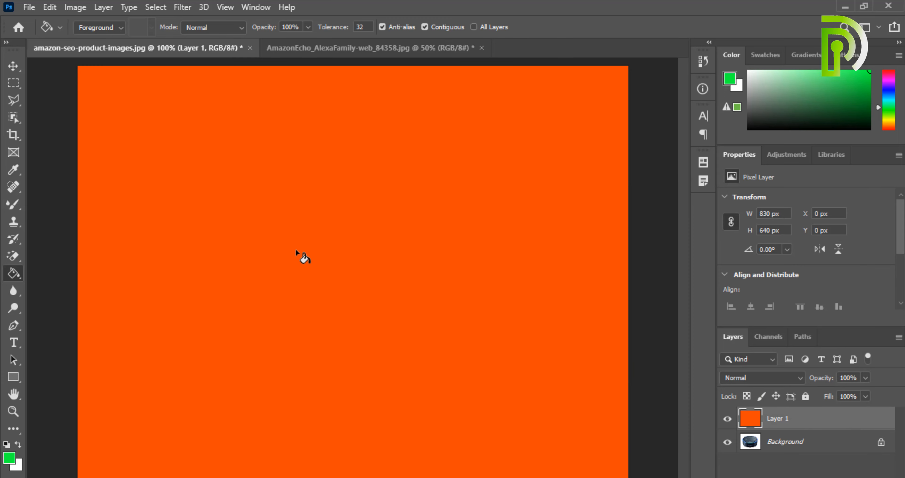
left_click(289, 222)
key("ctrl+BackSpace")
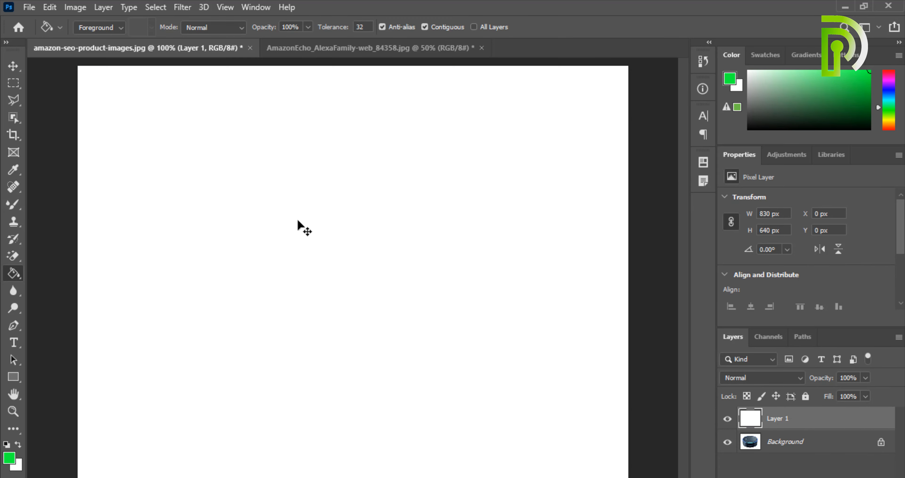
- Set the foreground colour to bright yellow and fill the white layer with it using the Paint Bucket Tool
left_click(8, 457)
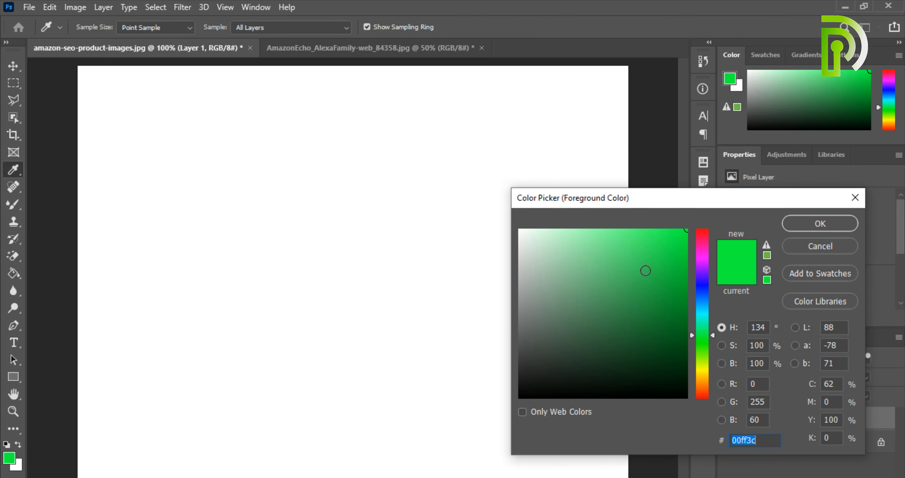
left_click(702, 368)
left_click_drag(682, 243, 701, 227)
left_click(805, 227)
key("g")
left_click(385, 236)
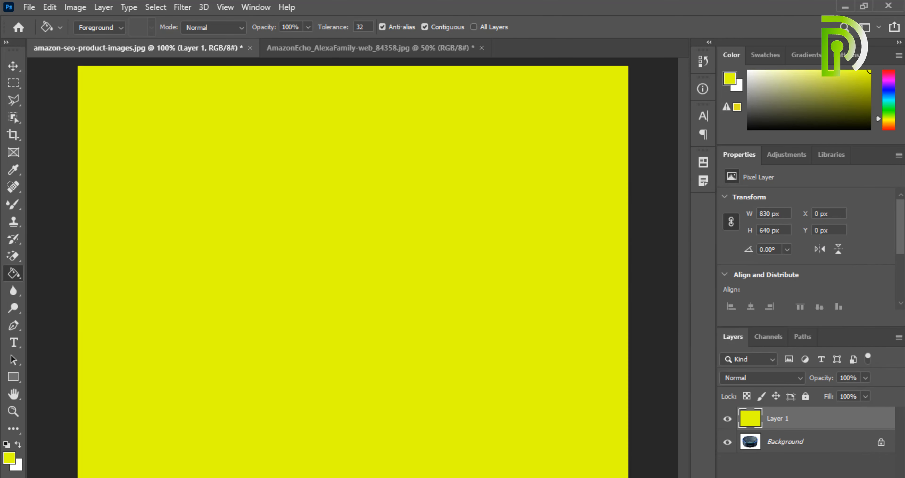
- Select the 3D Material Drop Tool from the fill tool group
mouse_move(13, 256)
left_mouse_down()
mouse_move(33, 281)
mouse_move(15, 276)
mouse_move(41, 305)
mouse_move(20, 278)
left_mouse_up()
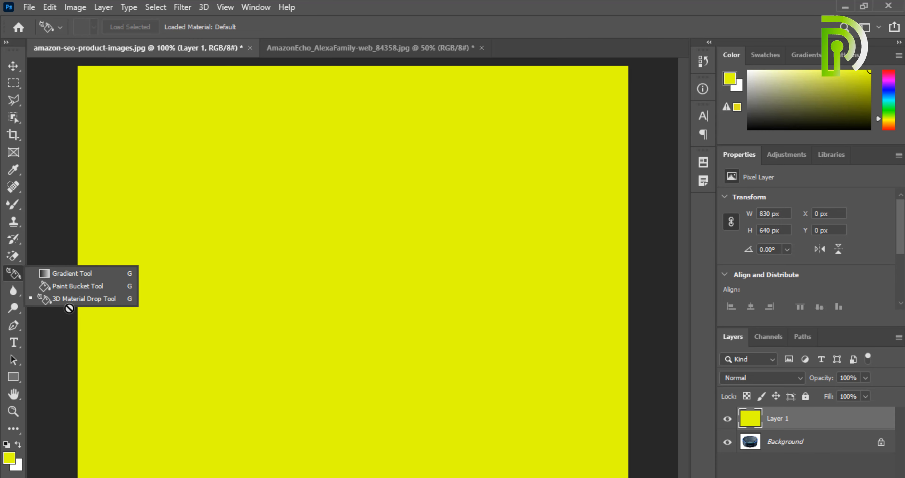
left_click(78, 299)
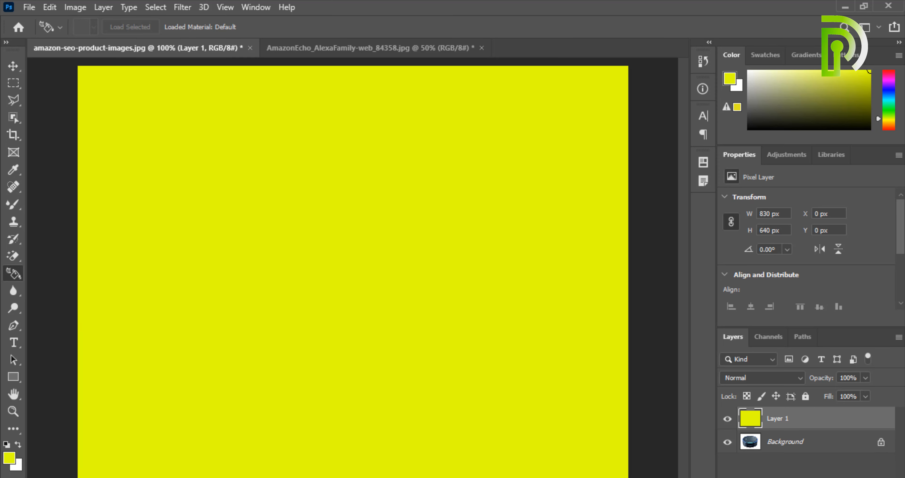
- Delete the yellow layer and unlock the Background layer of the product image
key("Delete")
left_click(881, 418)
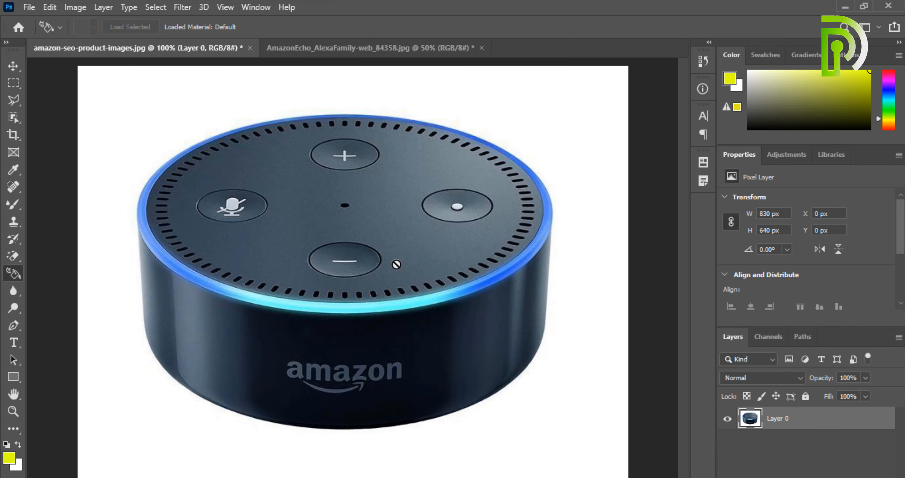
- Show the available pen tools and activate the Pen Tool in Path mode
left_click(10, 331)
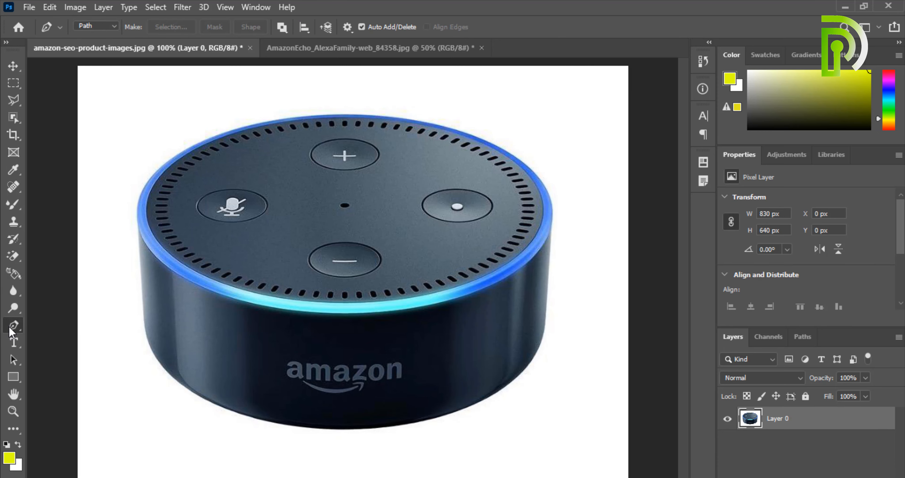
right_click(10, 331)
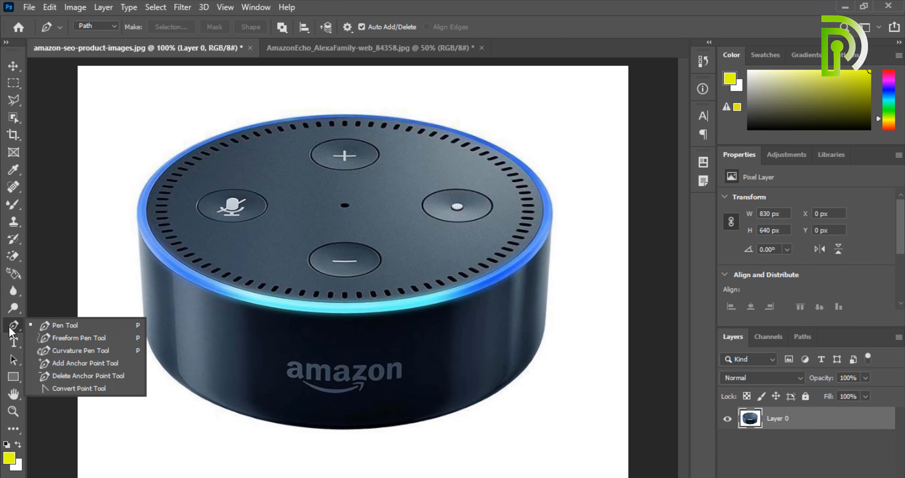
left_click(81, 328)
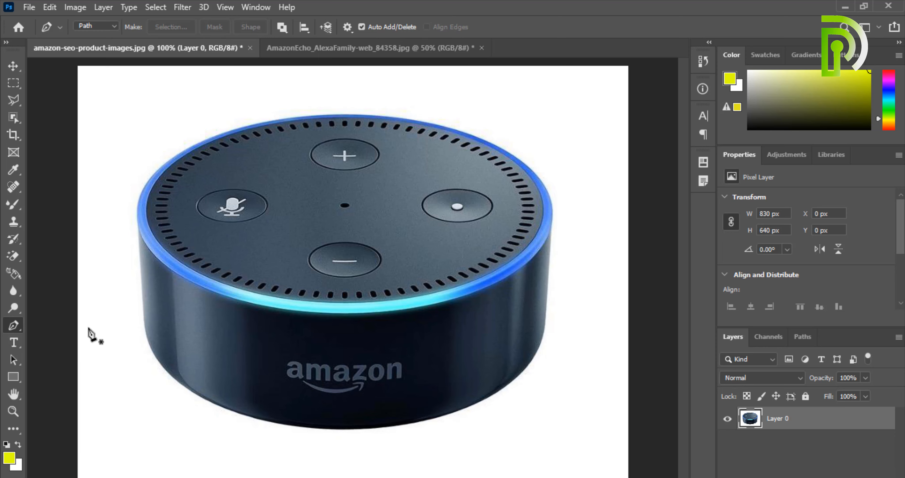
- Trace a closed curved path around the rim of the device's top face with the Pen Tool
left_click(137, 206)
left_click_drag(387, 116, 595, 138)
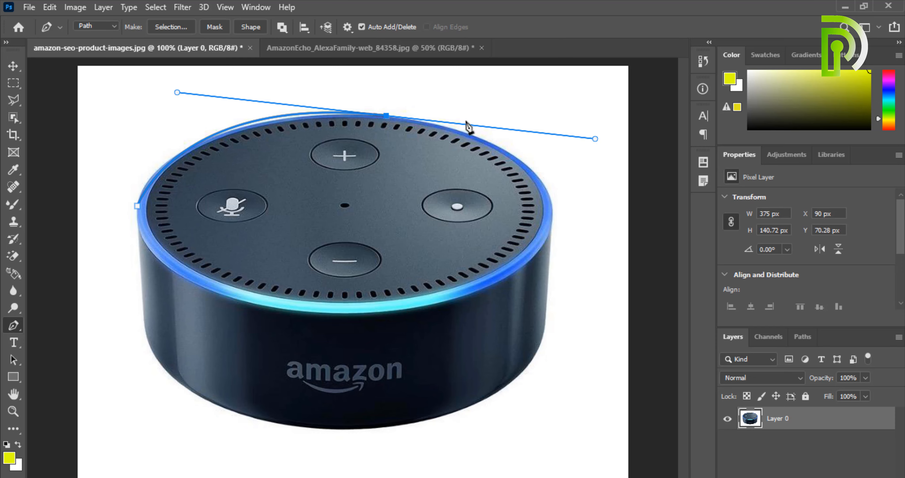
left_click(387, 115, "alt")
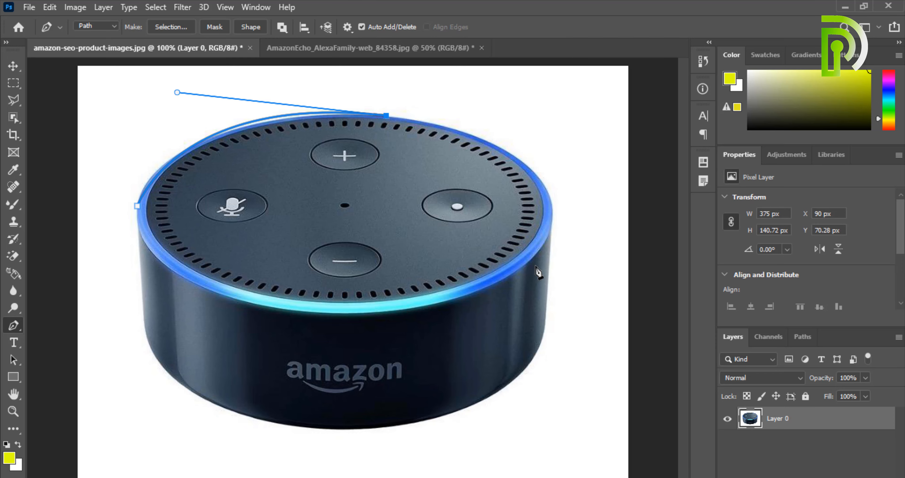
left_click_drag(531, 259, 453, 378)
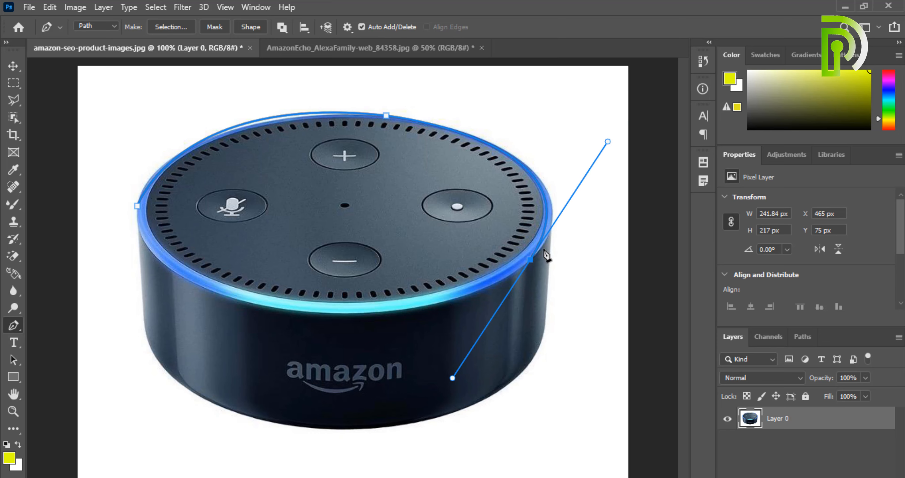
left_click(530, 260, "alt")
left_click_drag(274, 307, 114, 285)
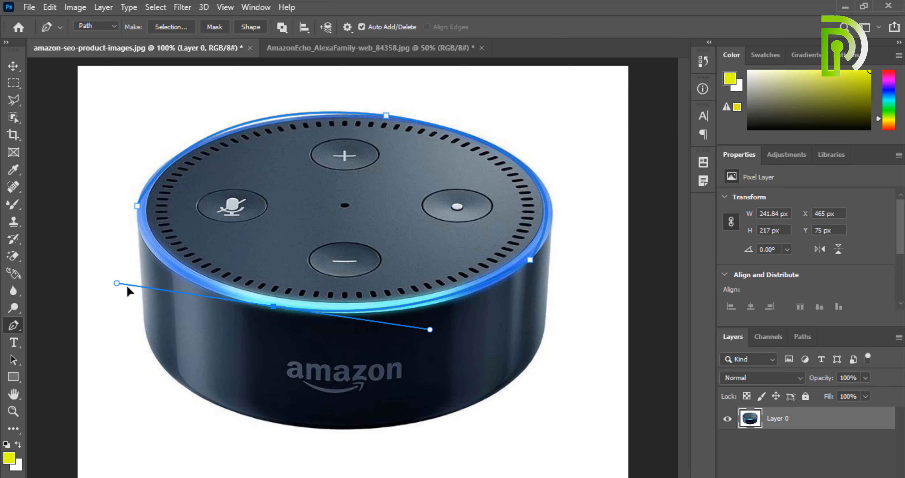
left_click(273, 307, "alt")
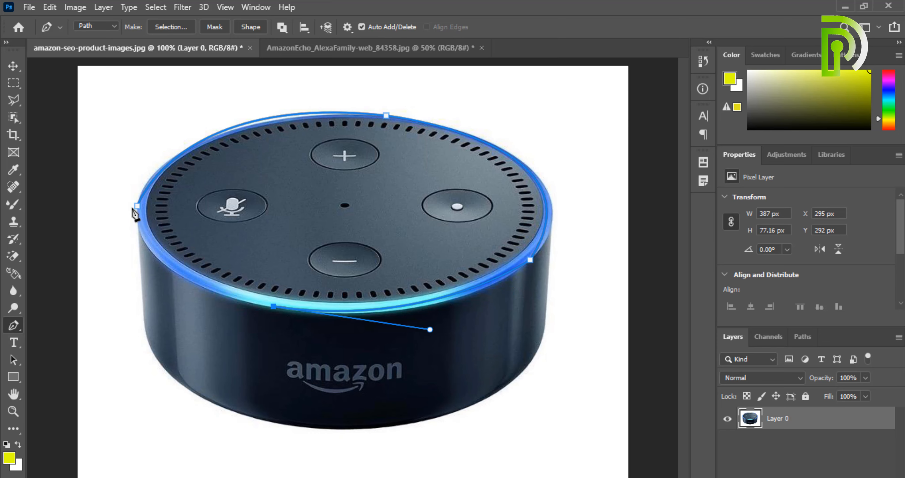
left_click_drag(137, 205, 145, 129)
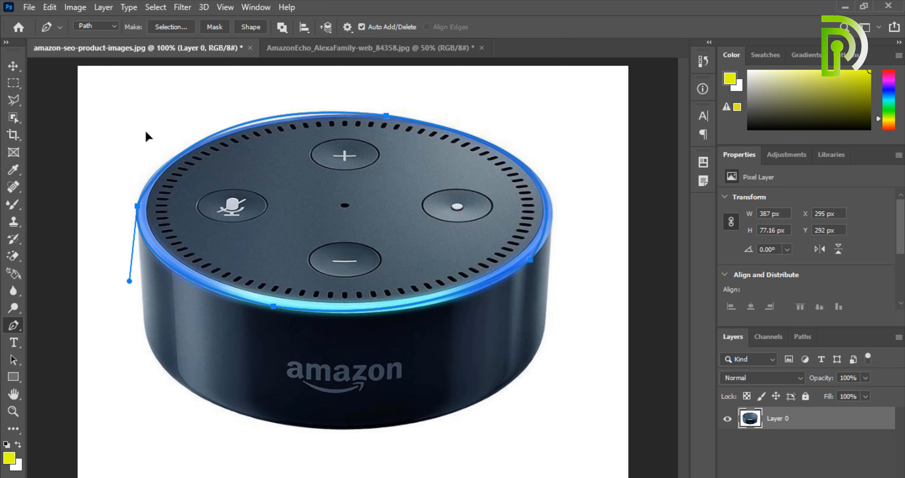
- Convert the pen path into a new anti-aliased selection with a feather radius of 0 pixels
right_click(204, 157)
left_click(228, 213)
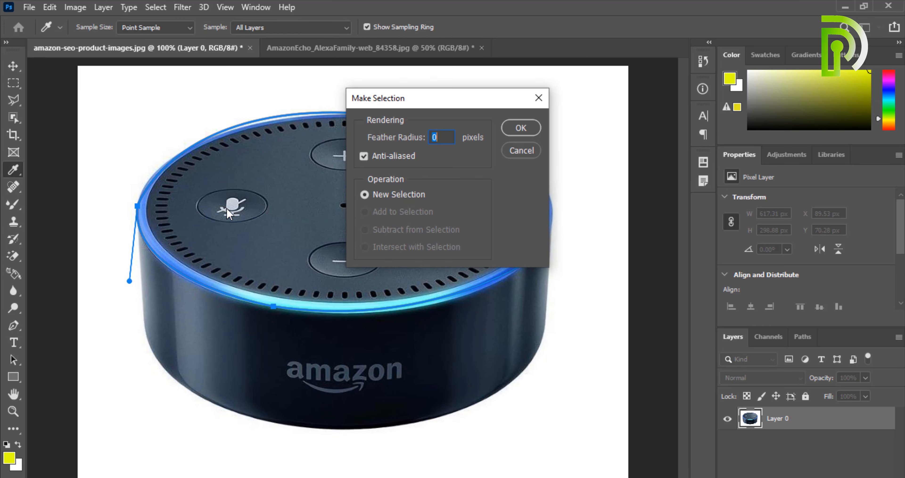
left_click(513, 130)
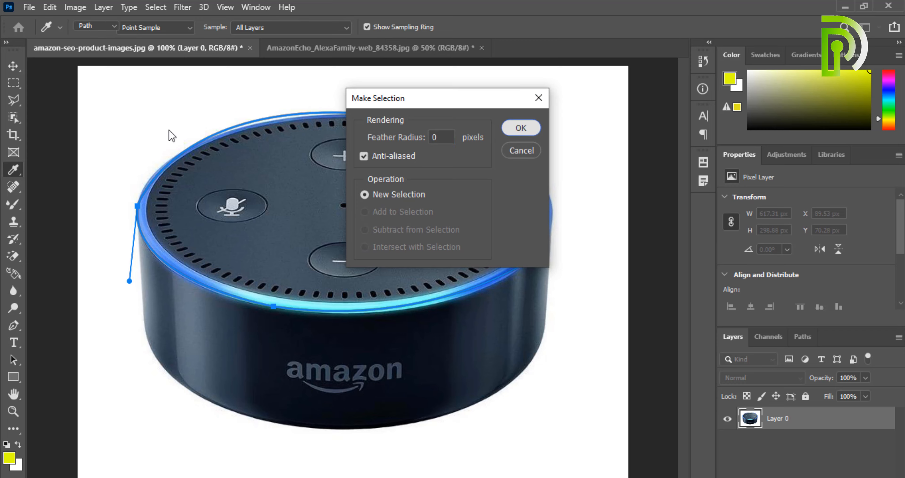
- Try moving the selected top face of the device down over the body, and undo the move and selection
key("v")
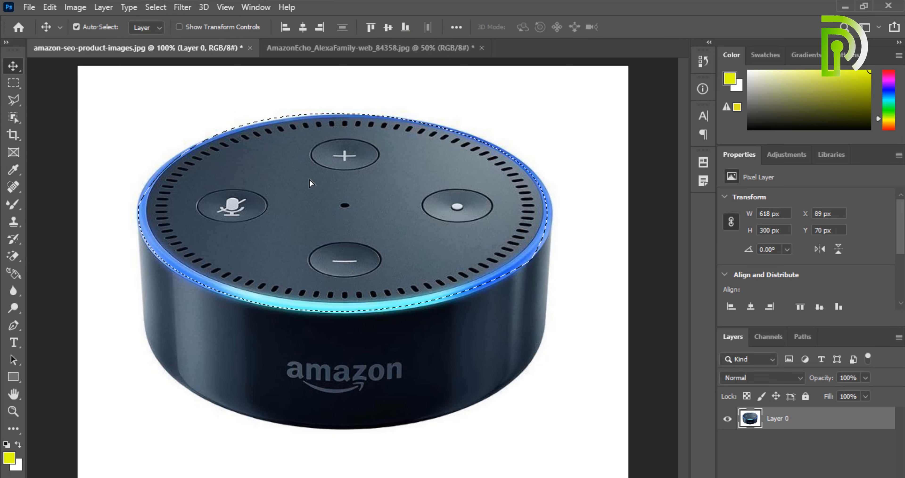
left_click_drag(339, 211, 370, 263)
key("ctrl+z")
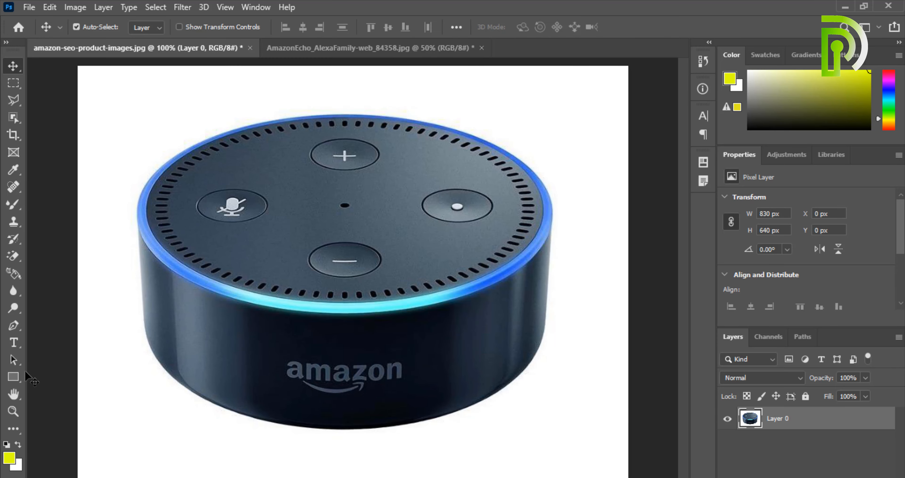
- Draw a closed freehand path loosely around the device's top face with the Freeform Pen Tool
left_click_drag(13, 325, 58, 330)
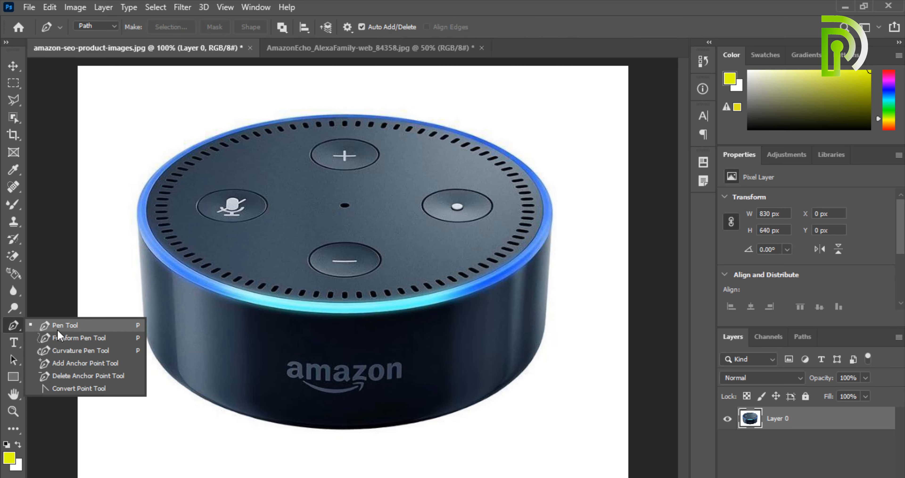
left_click(73, 338)
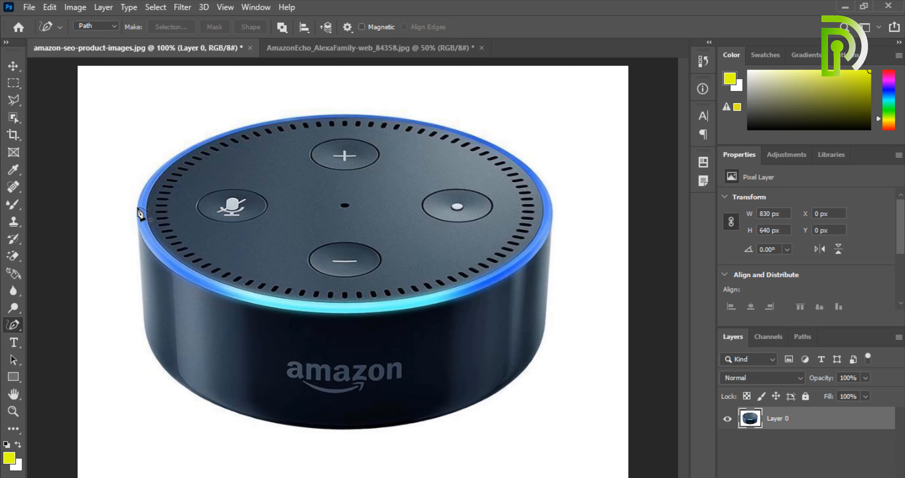
mouse_move(140, 213)
left_mouse_down()
mouse_move(158, 165)
mouse_move(206, 138)
mouse_move(312, 111)
mouse_move(398, 110)
mouse_move(458, 119)
mouse_move(514, 150)
mouse_move(543, 189)
mouse_move(553, 222)
mouse_move(535, 278)
mouse_move(417, 343)
mouse_move(262, 300)
mouse_move(156, 230)
mouse_move(139, 207)
left_mouse_up()
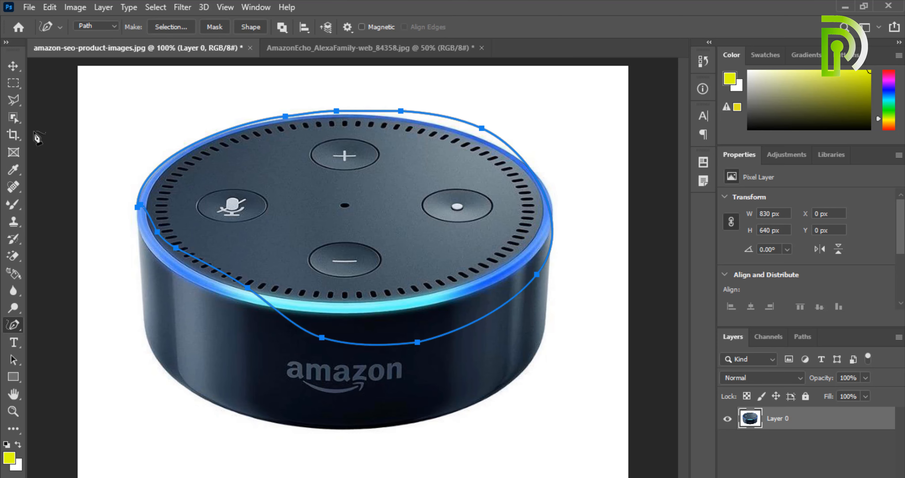
left_click(14, 102)
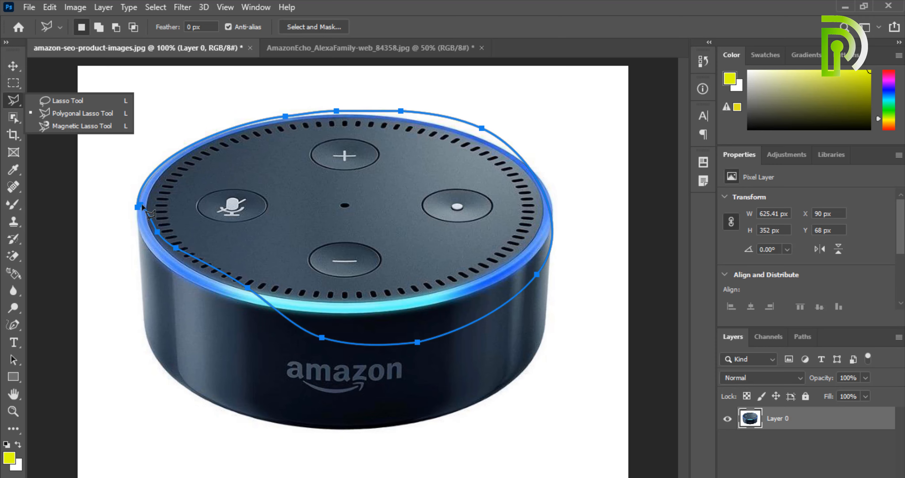
left_click(13, 66)
right_click(245, 197)
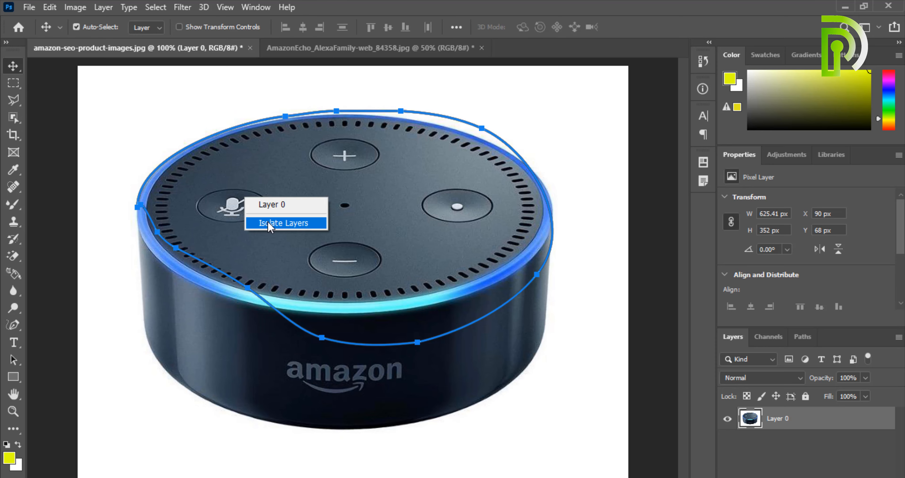
key("Escape")
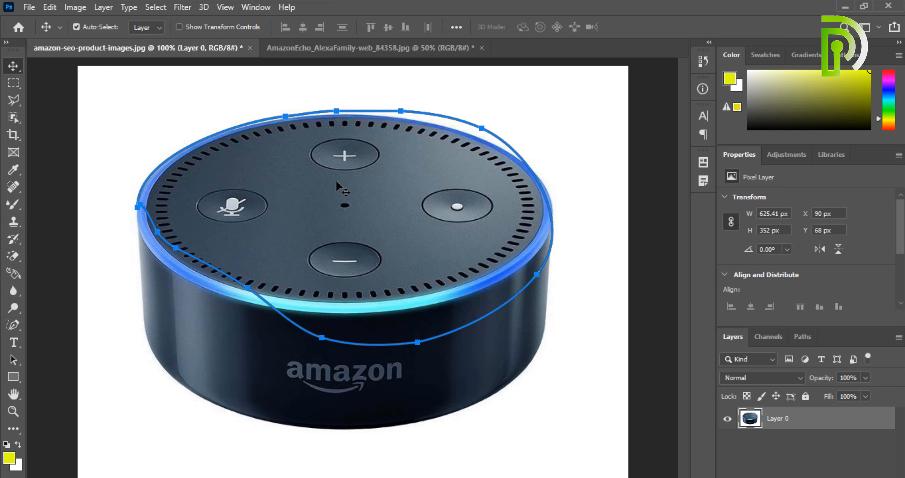
right_click(338, 181)
key("Escape")
- Reactivate the Freeform Pen Tool and convert the freehand path into a new anti-aliased selection with 0 pixels feather
left_click(13, 325)
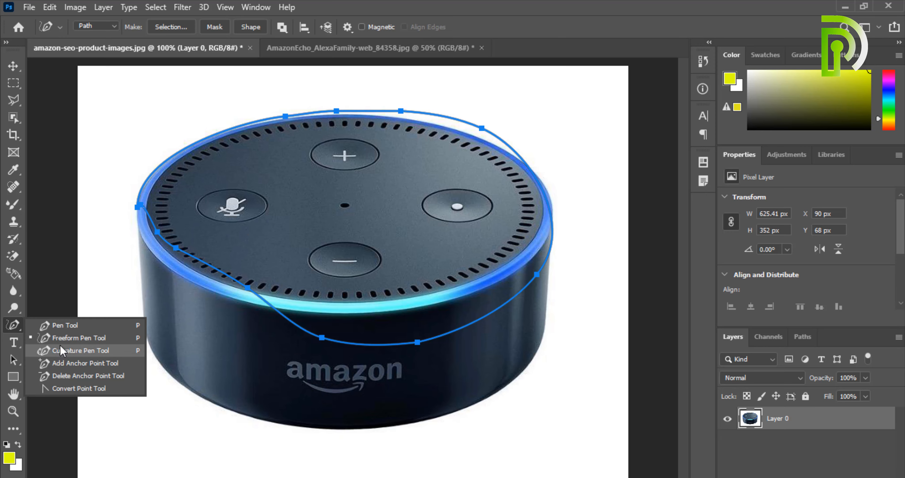
left_click(66, 339)
right_click(297, 215)
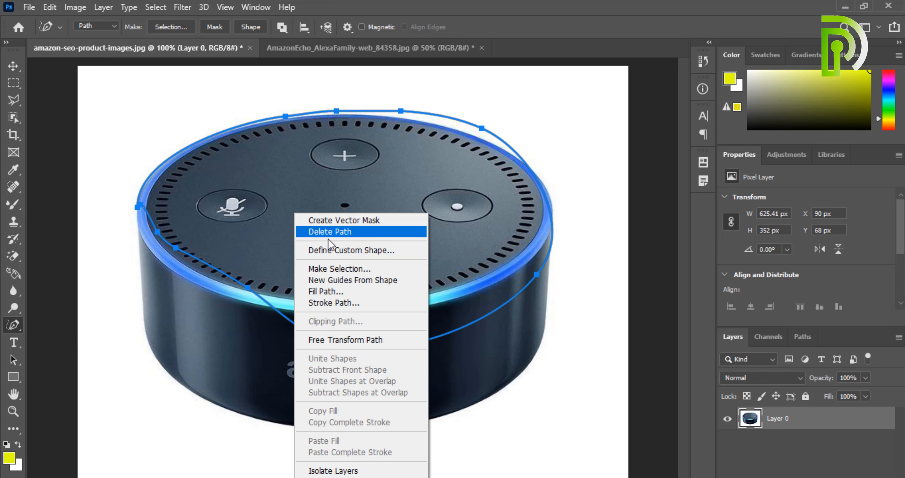
left_click(333, 269)
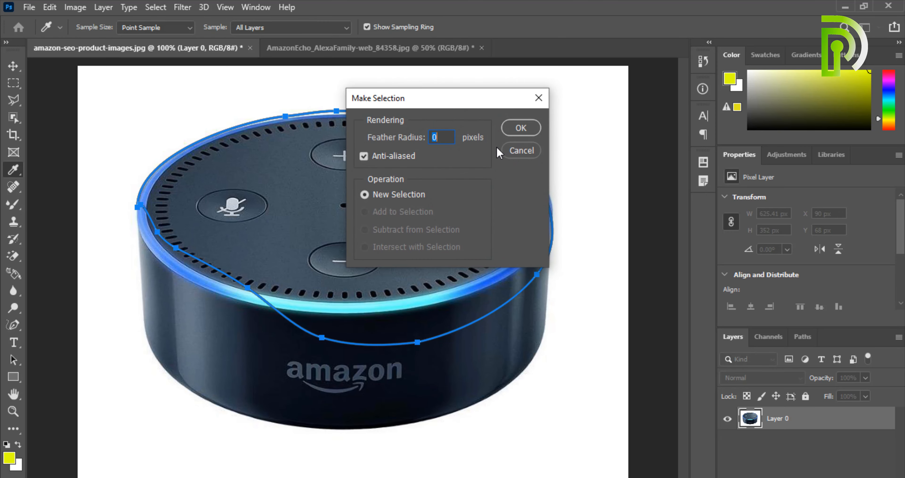
left_click(516, 132)
- Try moving the area selected from the freehand path, and undo the move and the selection
left_click(13, 65)
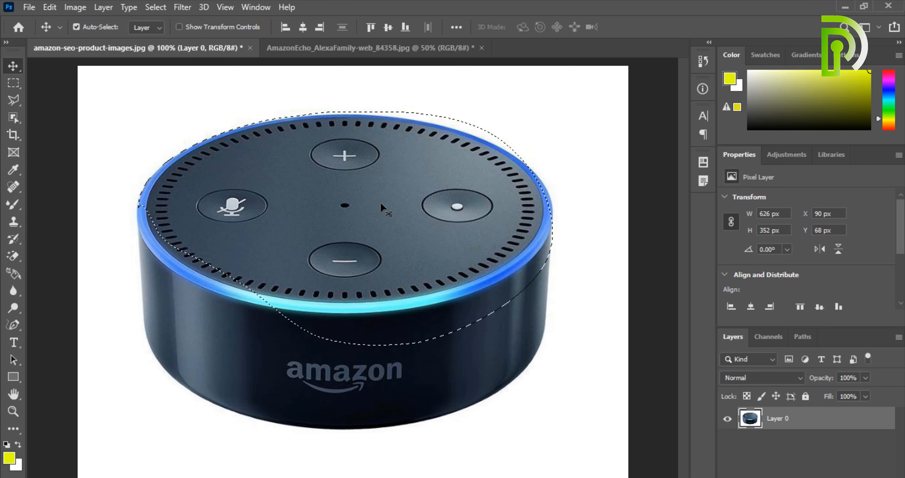
left_click_drag(420, 219, 451, 237)
key("ctrl+z")
key("ctrl+z")
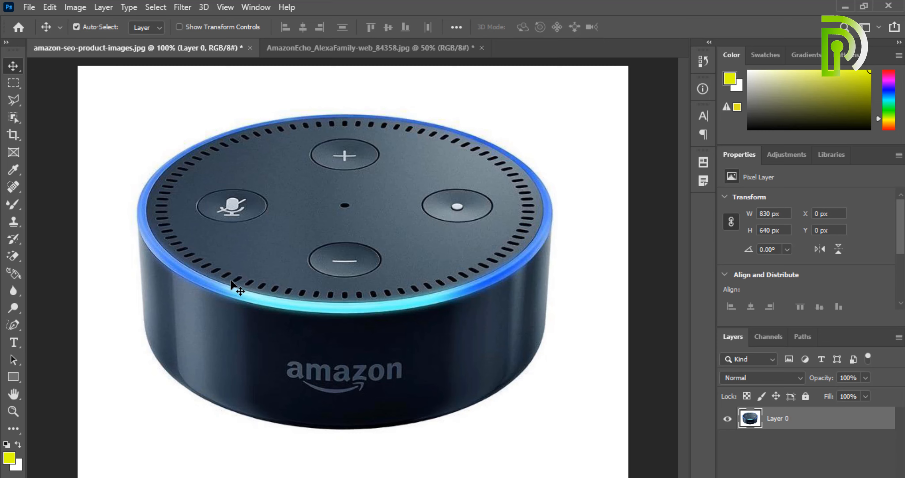
- Draw a closed path with four anchor points around the device's top rim using the Curvature Pen Tool
left_click(12, 326)
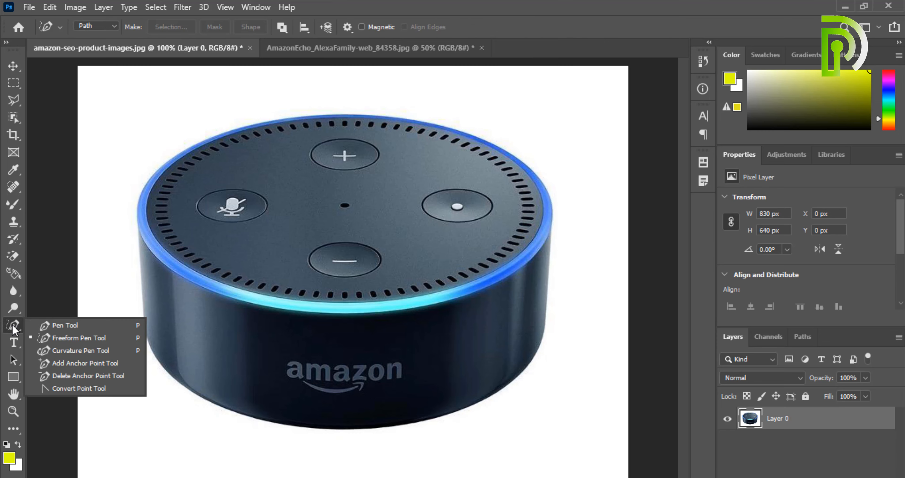
left_click(76, 355)
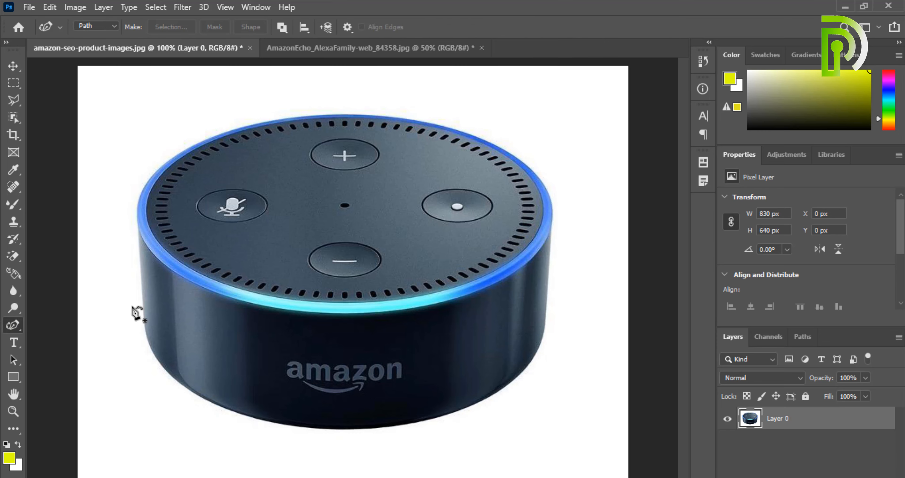
left_click(174, 270)
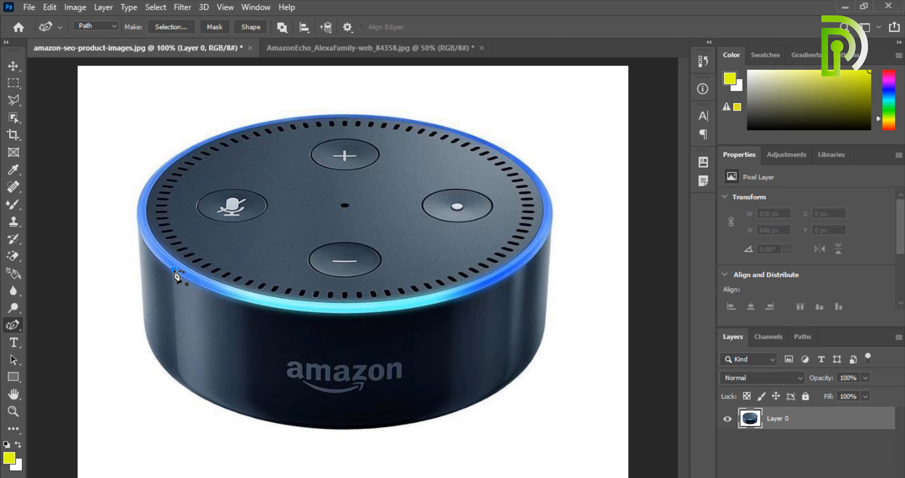
left_click(351, 113)
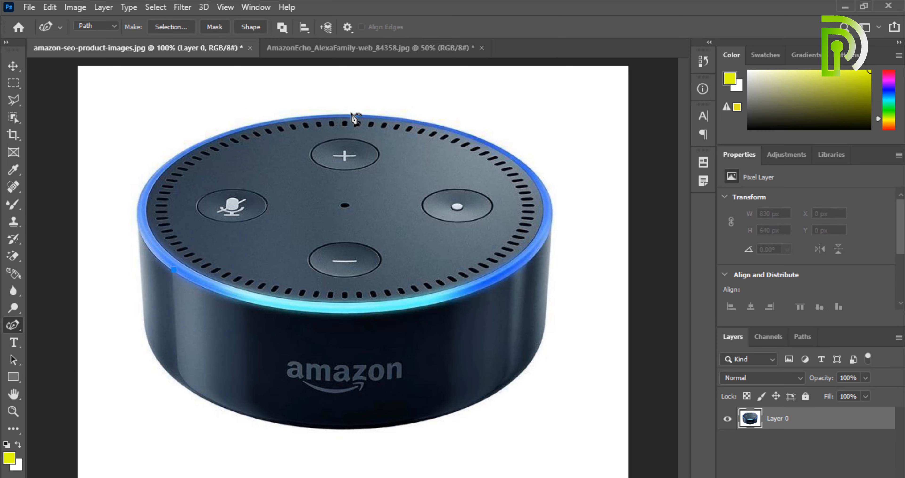
left_click(547, 189)
left_click(338, 313)
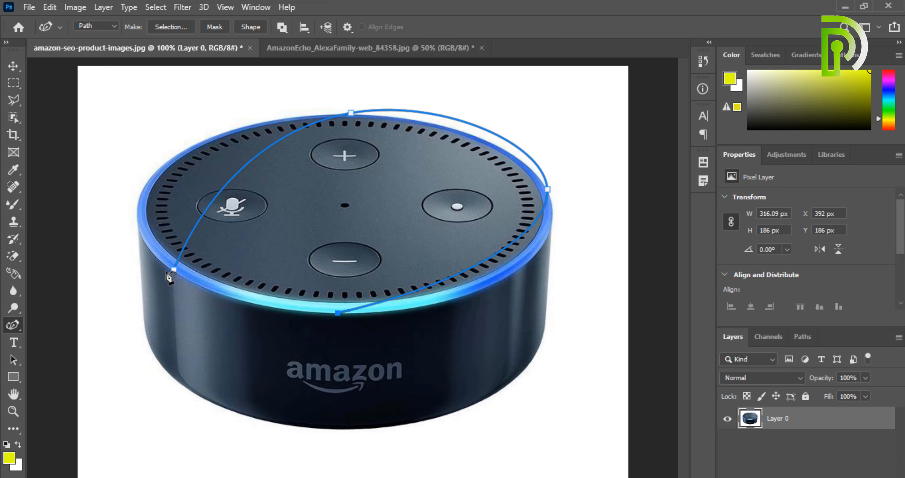
left_click(173, 270)
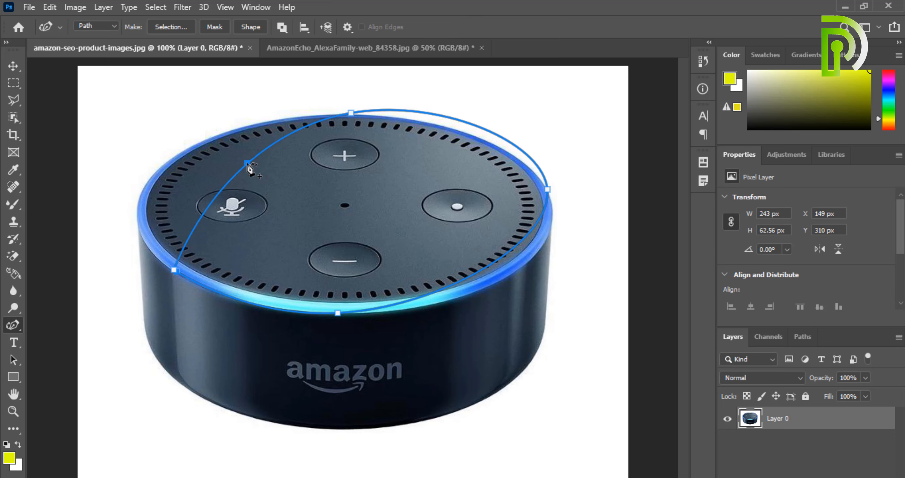
- Add and reposition anchor points so the curvature path follows the left and upper-right edges of the device's rim
left_click_drag(249, 166, 136, 206)
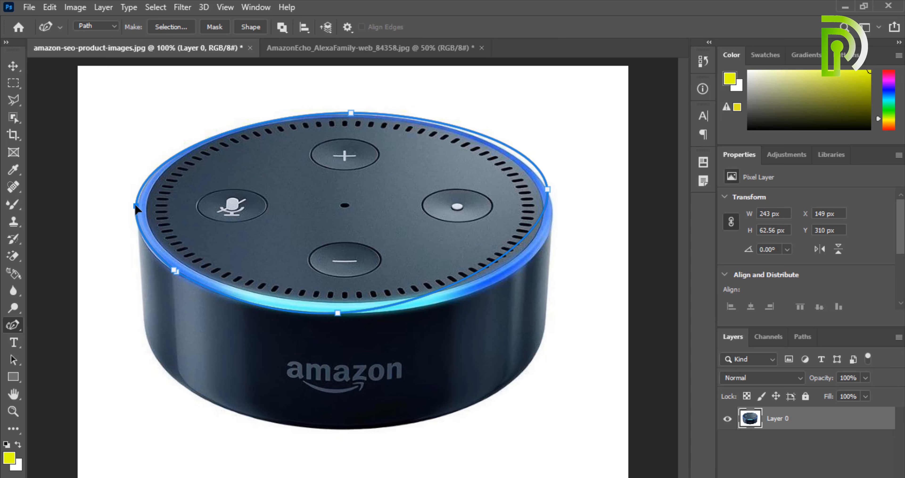
left_click(514, 149)
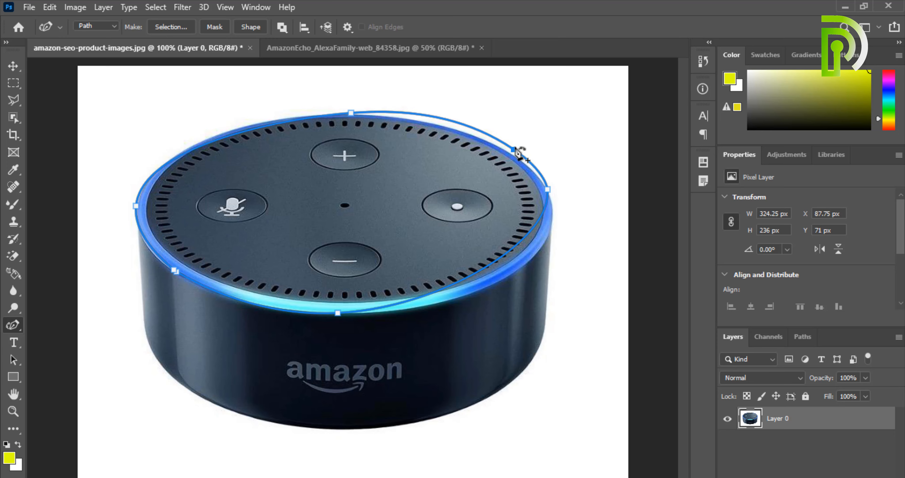
left_click_drag(514, 150, 508, 153)
left_click(547, 185)
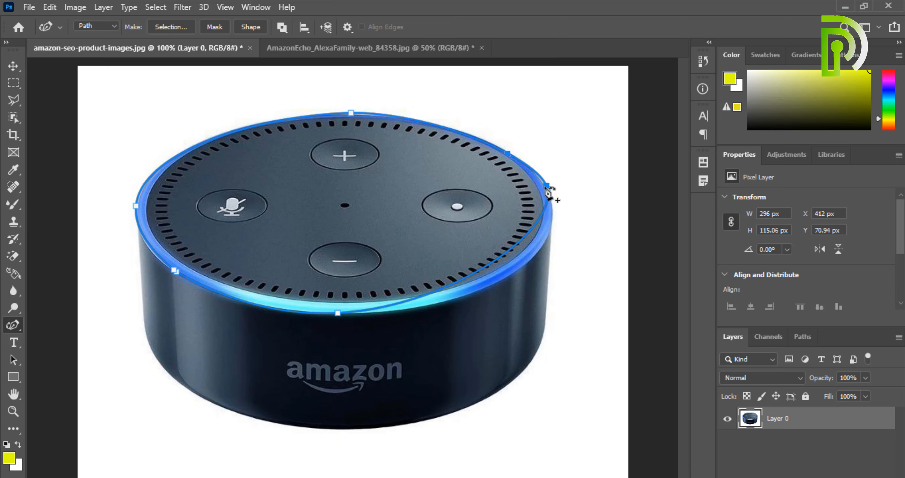
left_click_drag(548, 189, 553, 208)
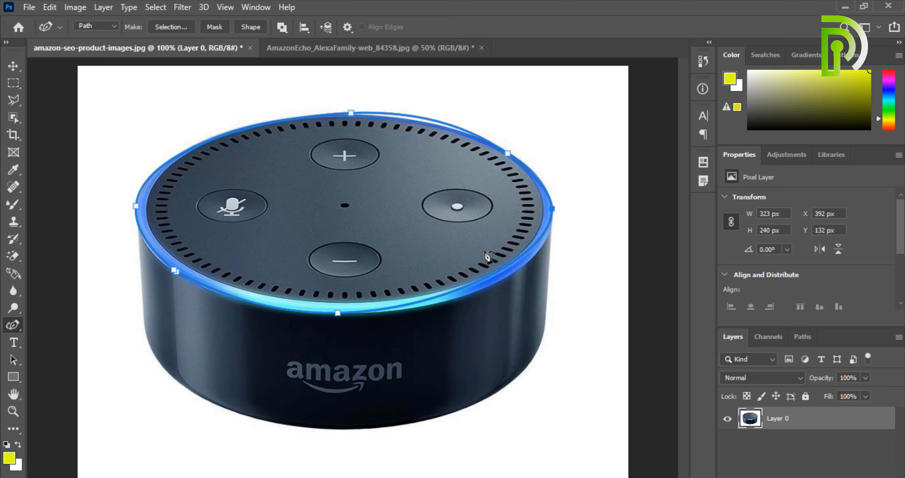
- Add and reposition anchor points so the curvature path follows the lower-right, lower-left and top edges of the device's rim
left_click_drag(473, 284, 507, 274)
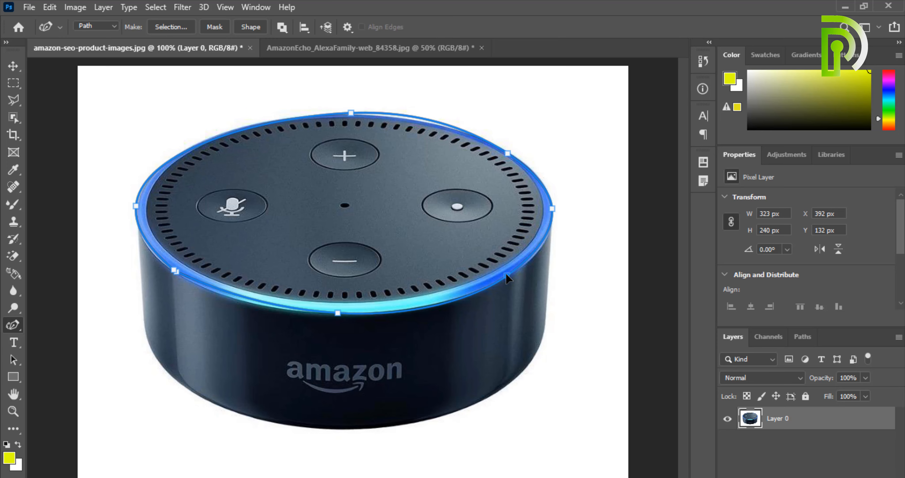
left_click(232, 295)
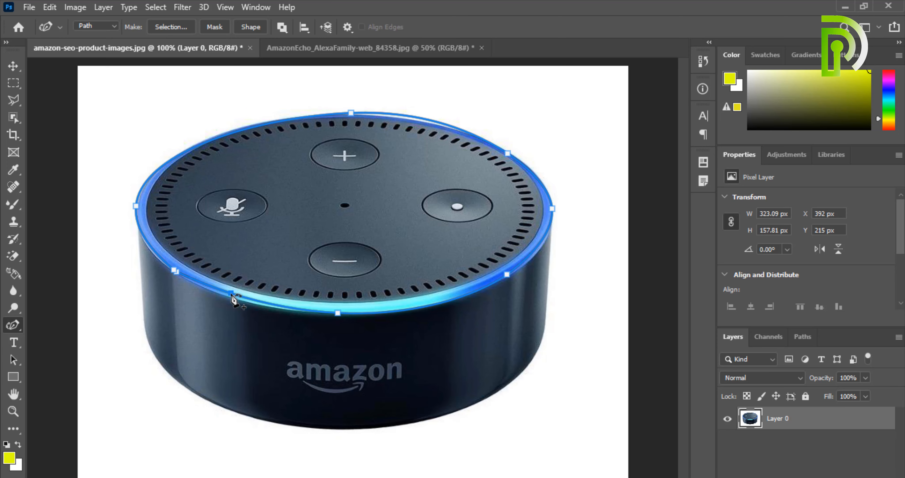
left_click_drag(231, 293, 228, 296)
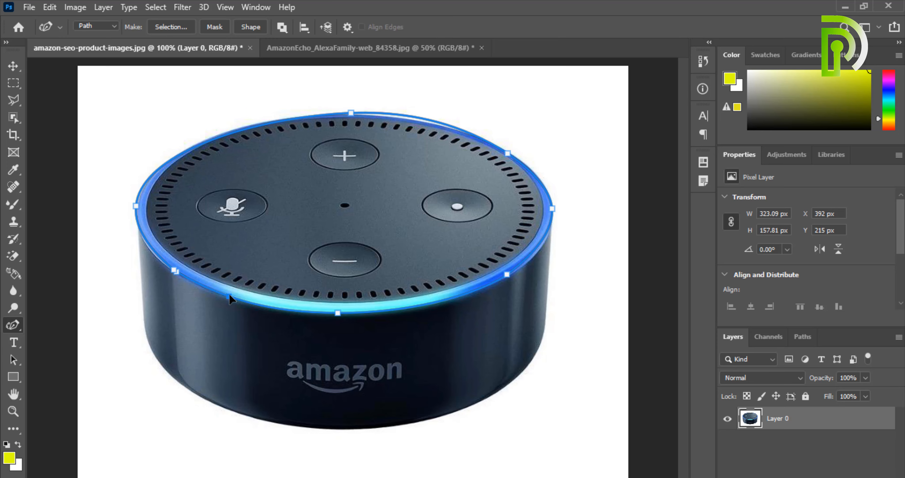
left_click(411, 116)
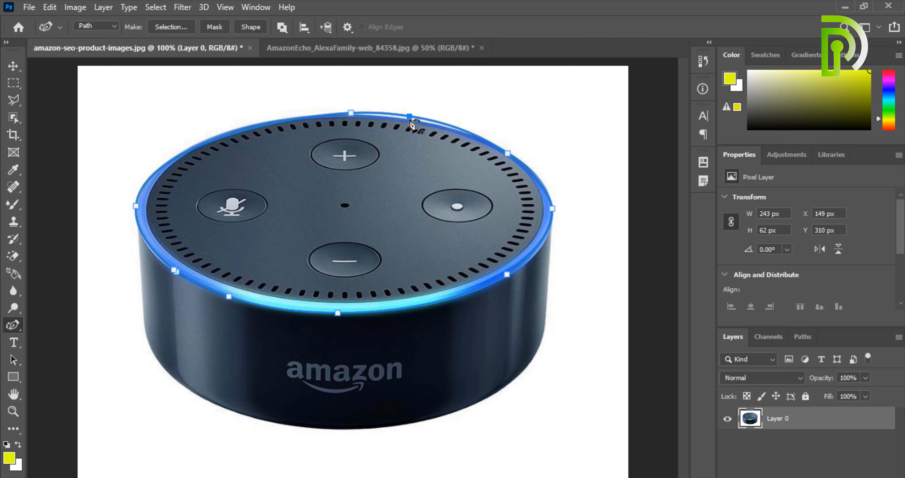
left_click_drag(410, 120, 413, 120)
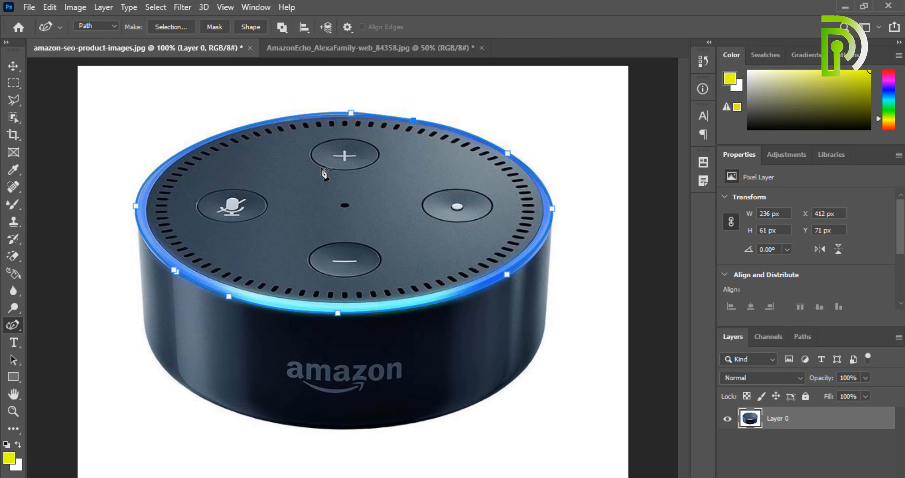
- Convert the curvature path into a new anti-aliased selection with a feather radius of 0 pixels
right_click(323, 169)
left_click(361, 221)
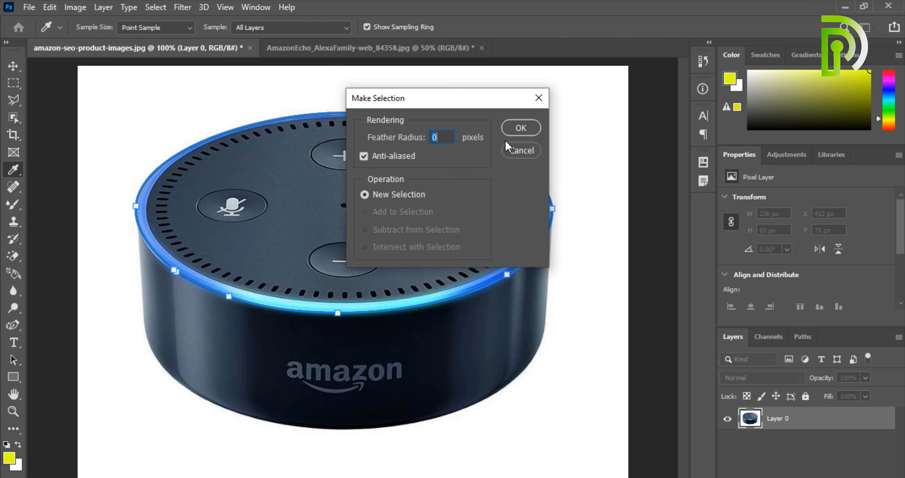
left_click(517, 128)
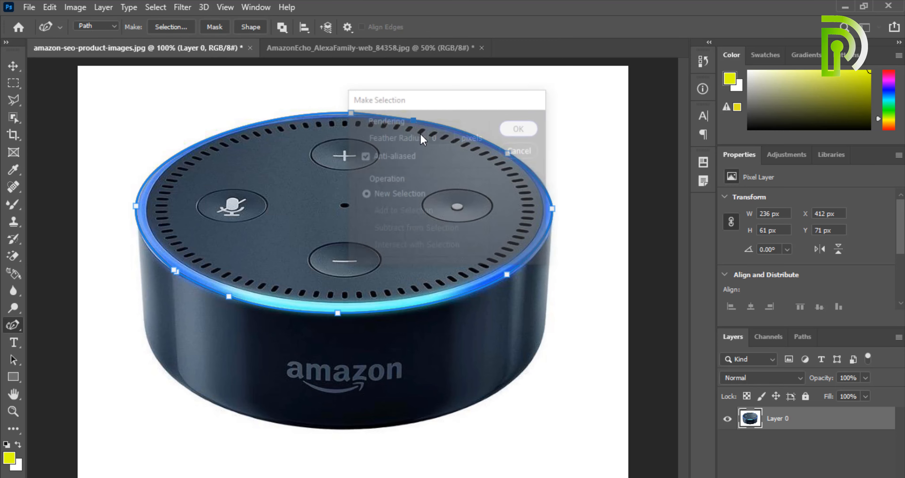
- Try moving the top face selected from the curvature path, and undo the move and the selection
left_click(13, 67)
left_click_drag(349, 172, 420, 179)
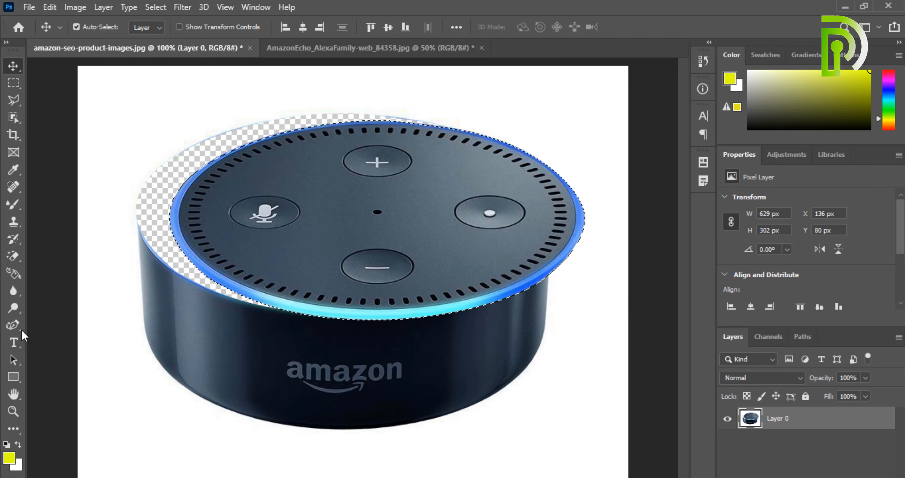
left_click(13, 325)
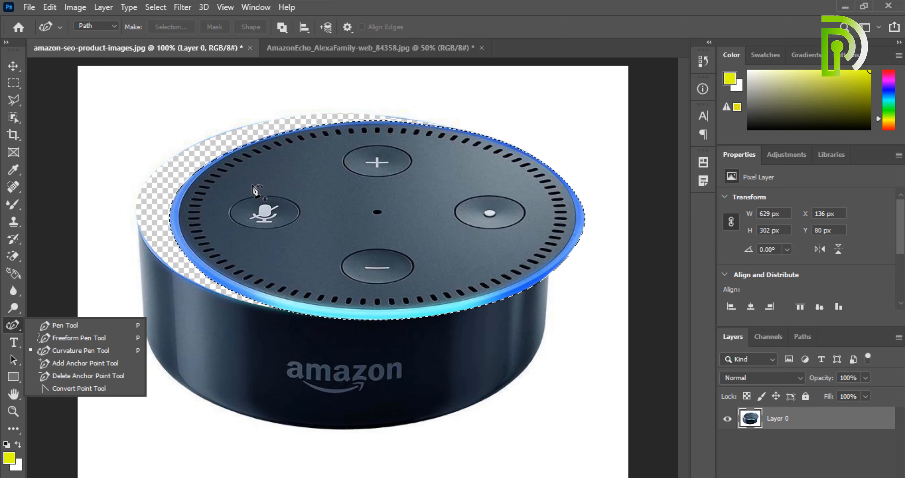
left_click(169, 238)
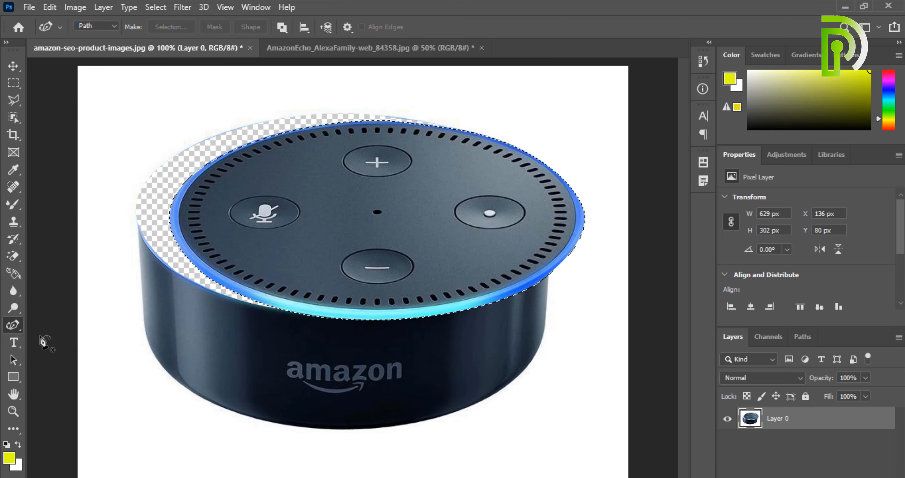
left_click(13, 66)
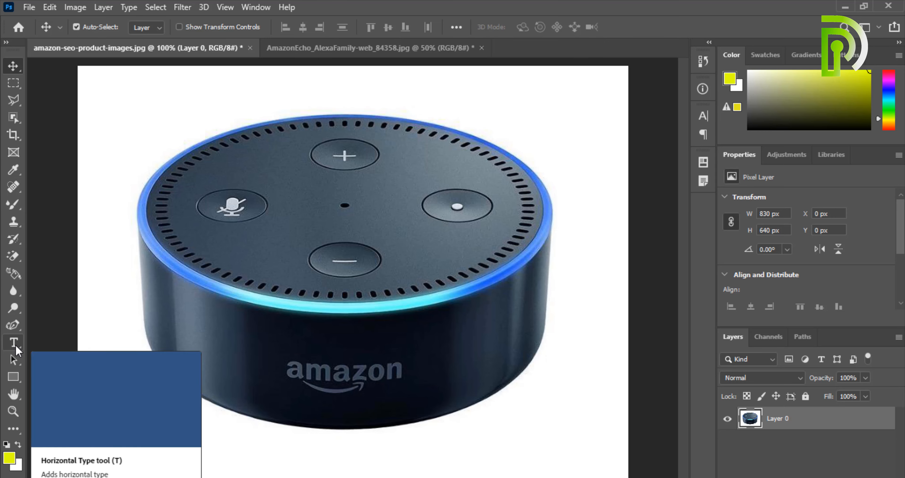
- Draw a rough closed path with seven anchor points around the device's top face using the Pen Tool
left_click(13, 325)
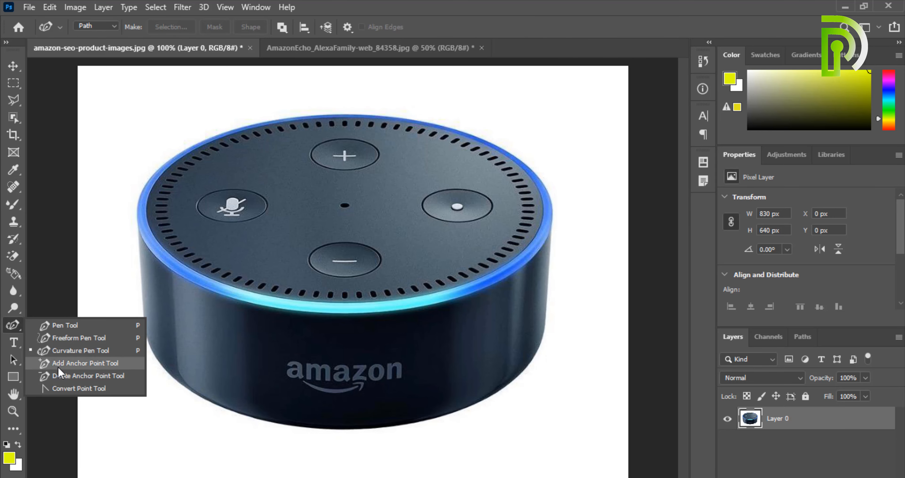
left_click(58, 325)
left_click(163, 262)
left_click(263, 157)
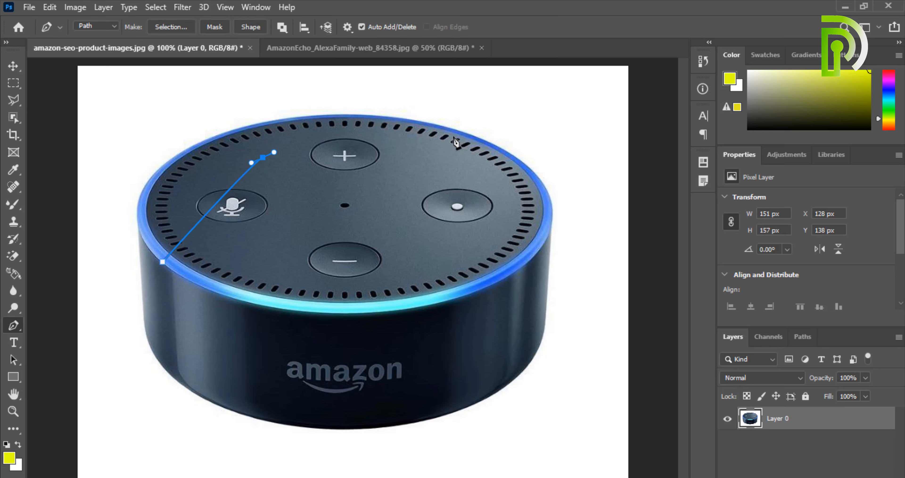
left_click(453, 136)
left_click(495, 178)
left_click(484, 255)
left_click(329, 296)
left_click(265, 301)
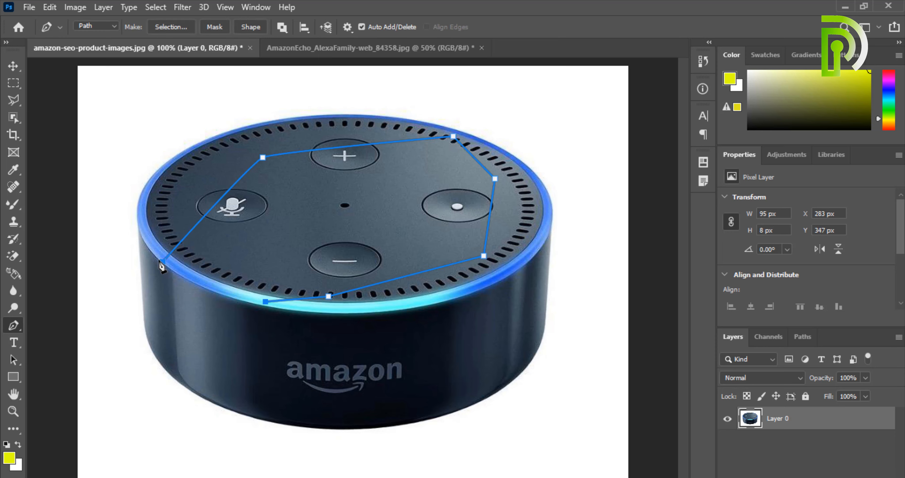
left_click(163, 262)
- Fit the path's left and upper-left side to the device's rim with the Add Anchor Point Tool, adjusting a new point's direction handles
right_click(12, 329)
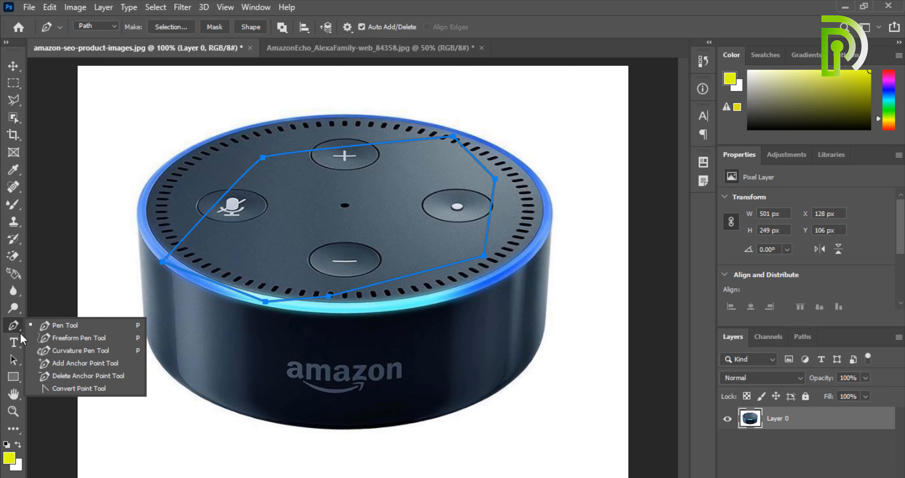
left_click(53, 368)
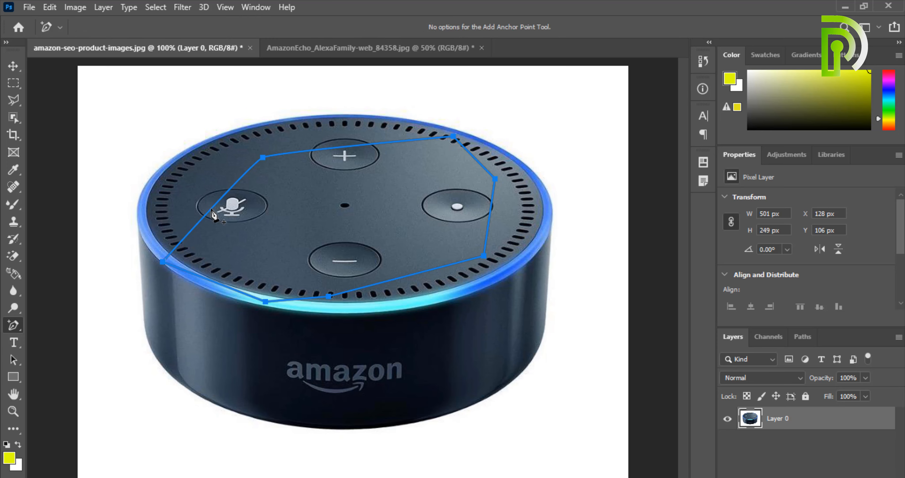
left_click_drag(213, 215, 149, 187)
left_click_drag(264, 160, 255, 126)
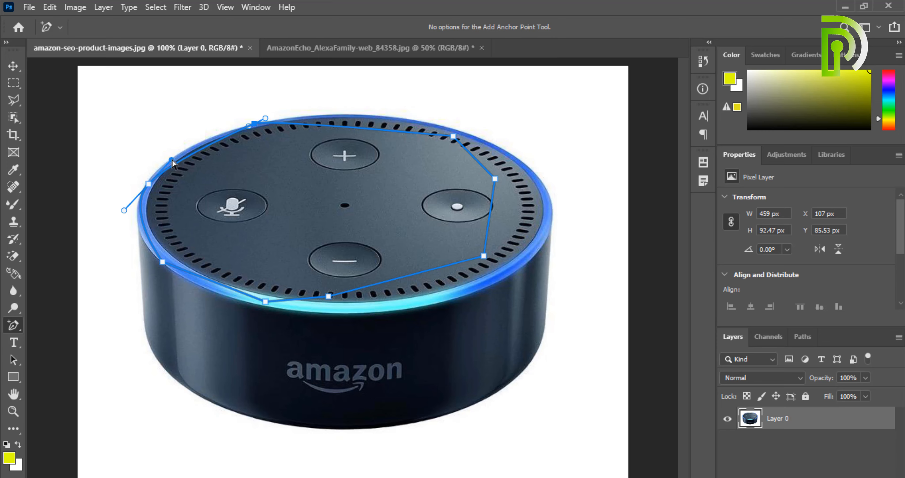
left_click_drag(172, 160, 166, 142)
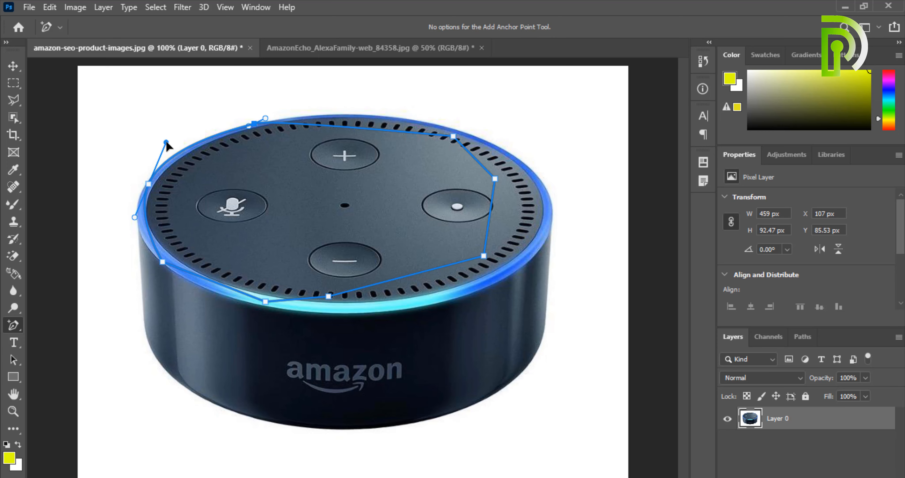
left_click_drag(134, 218, 120, 233)
- Add and reposition anchor points so the path follows the top and upper-right edges of the device's rim
left_click(375, 131)
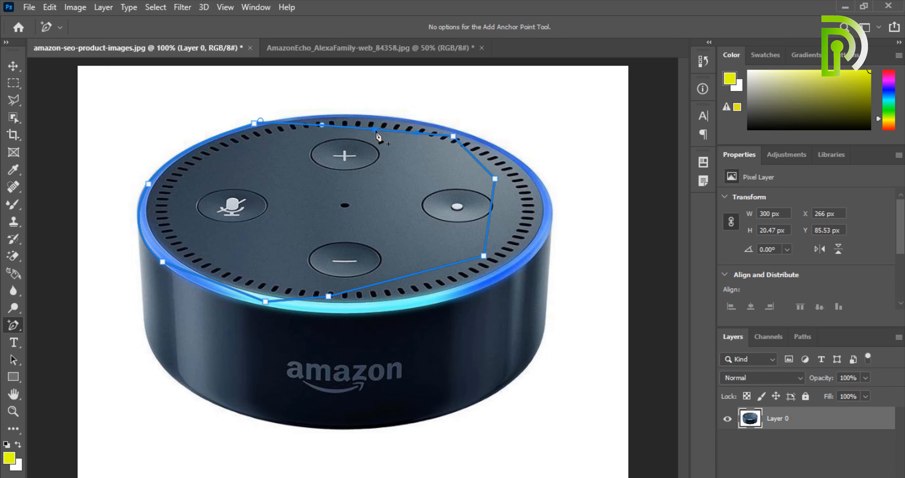
left_click_drag(376, 131, 381, 116)
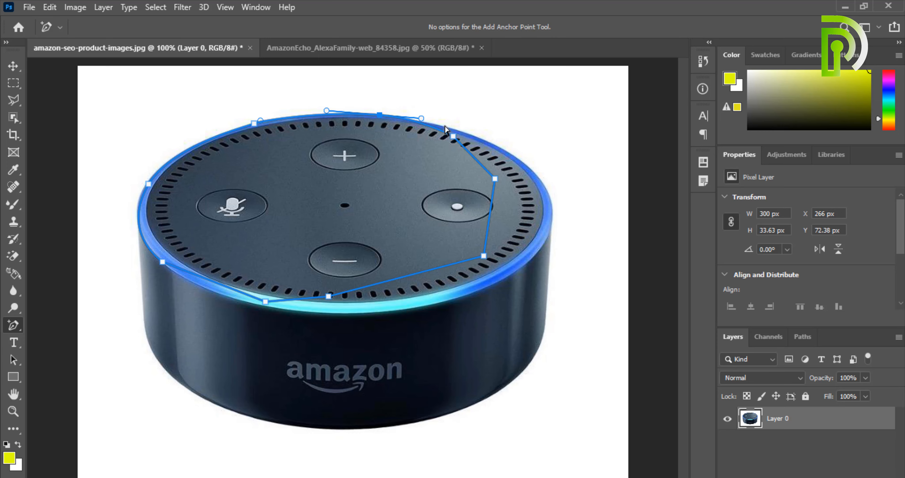
mouse_move(451, 134)
left_mouse_down()
mouse_move(464, 136)
mouse_move(462, 126)
left_mouse_up()
left_click_drag(495, 180, 552, 202)
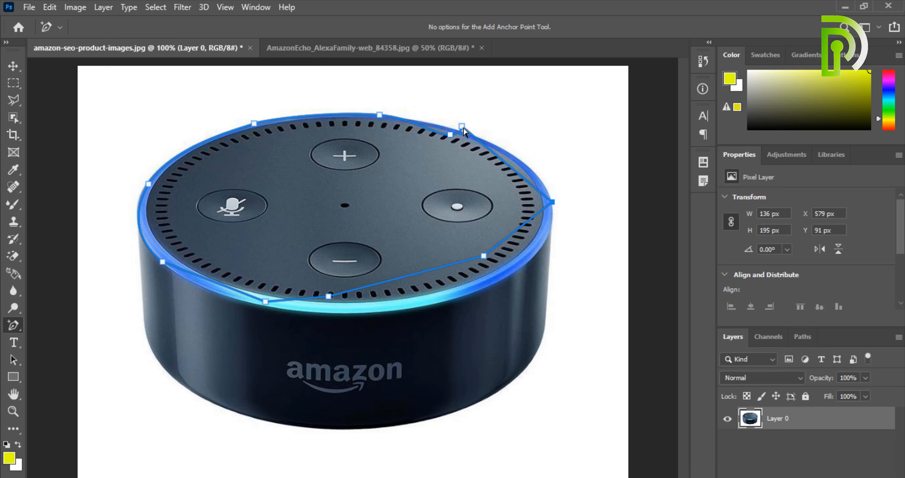
left_click_drag(462, 127, 441, 140)
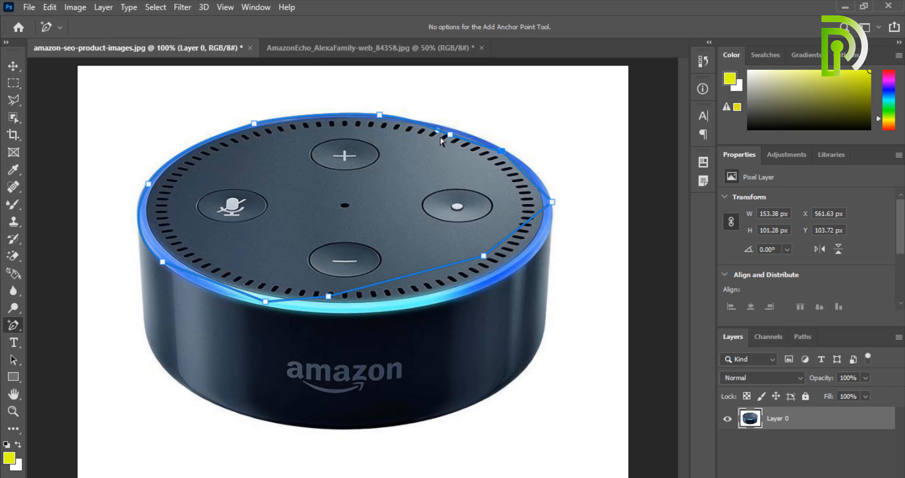
left_click(453, 132)
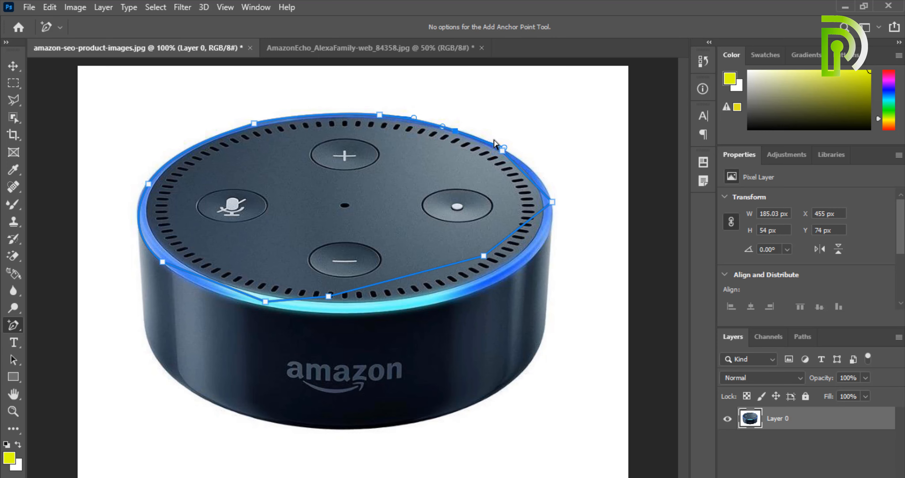
left_click(503, 151)
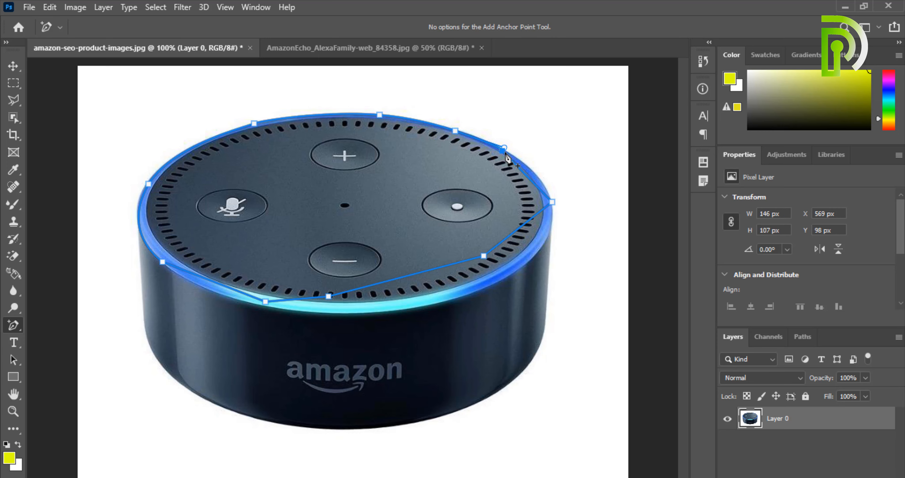
left_click(553, 202)
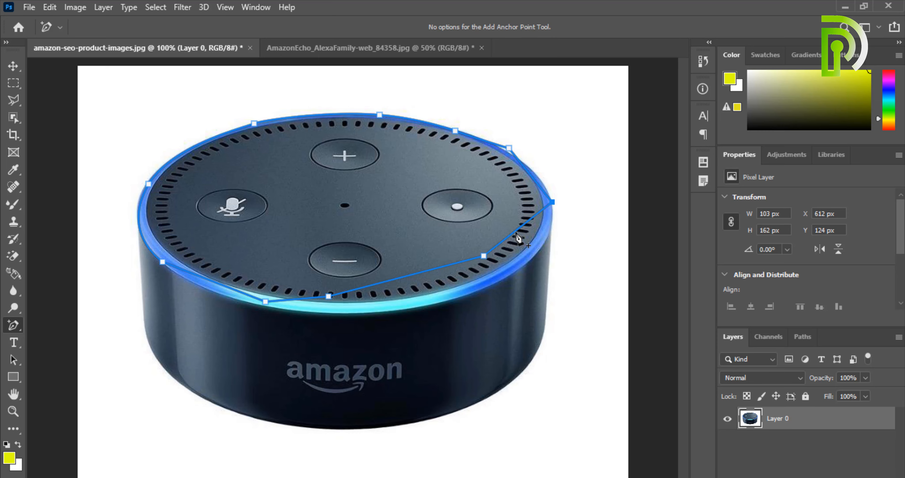
- Add an anchor point on the path's lower-right segment and pull the lower anchor points out to the device's rim
left_click_drag(516, 232, 493, 291)
left_click_drag(486, 259, 465, 299)
left_click_drag(329, 296, 330, 313)
- Make a new anti-aliased selection from the adjusted pen path with 0 pixels feather
right_click(314, 202)
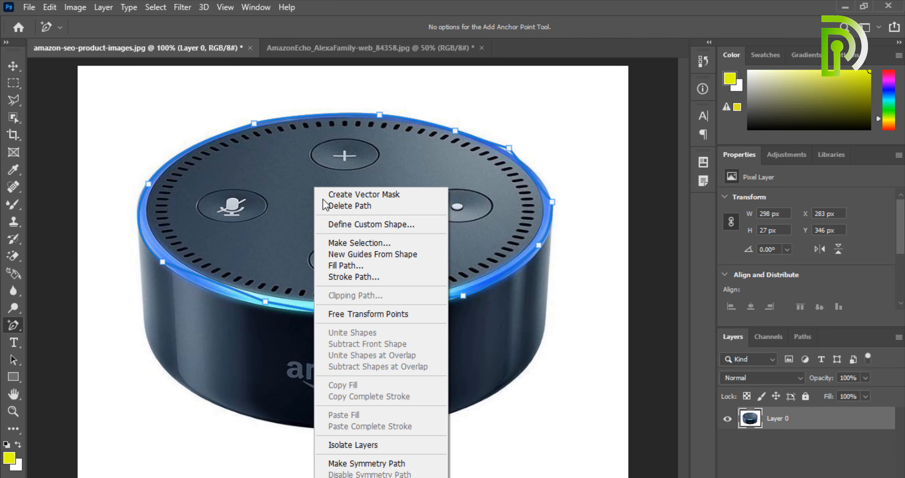
left_click(346, 242)
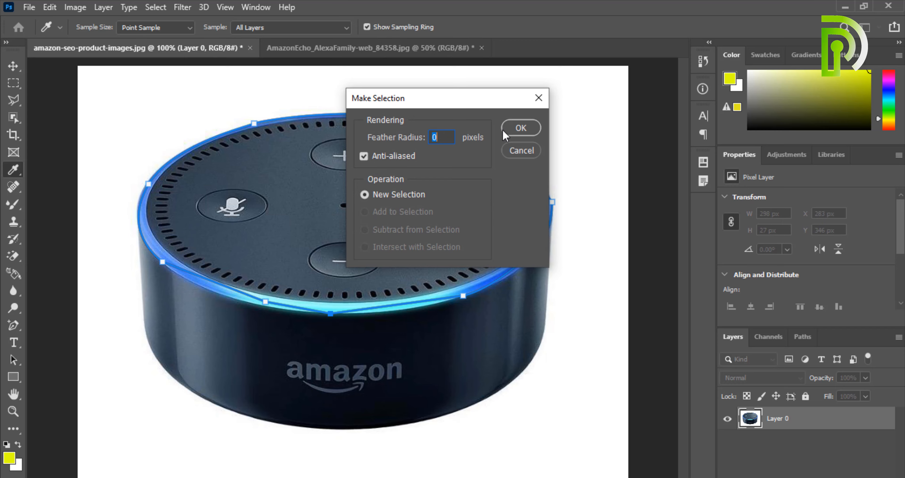
left_click(505, 134)
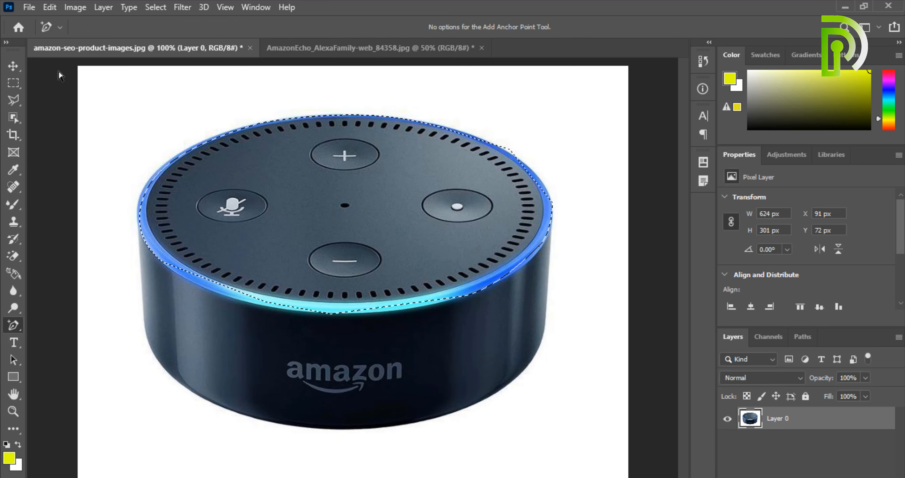
- Try moving the area selected from the adjusted pen path, undo the move and deselect
key("v")
left_click_drag(479, 209, 500, 206)
left_click_drag(454, 220, 457, 207)
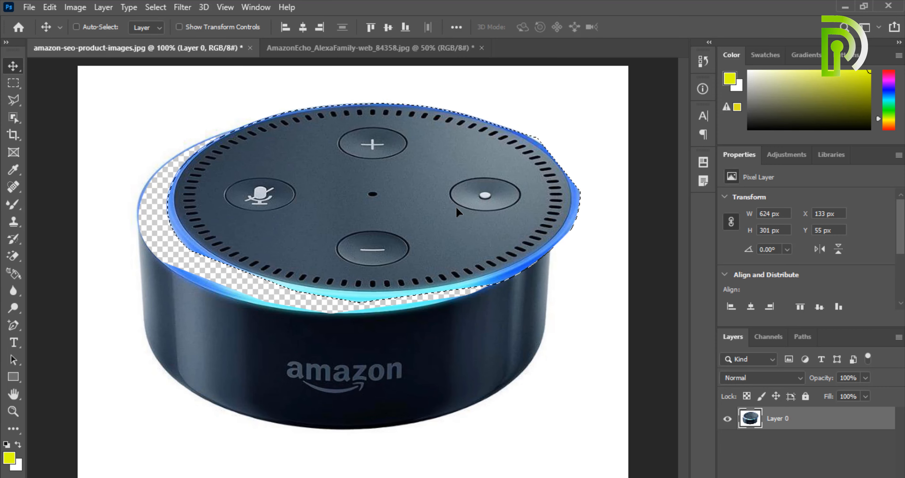
key("ctrl+z")
key("ctrl+d")
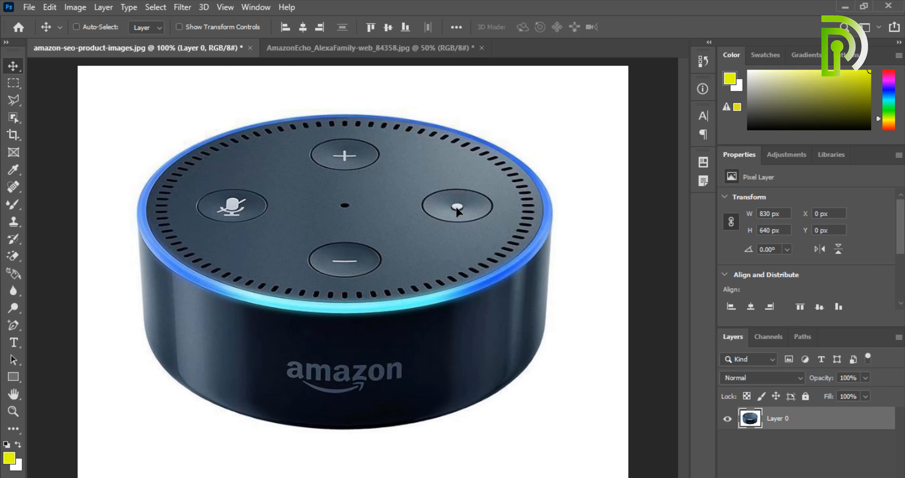
- Draw an irregular closed path with 15 anchor points, mixing straight and curved segments, across the device's top face using the Pen Tool
left_click(14, 326)
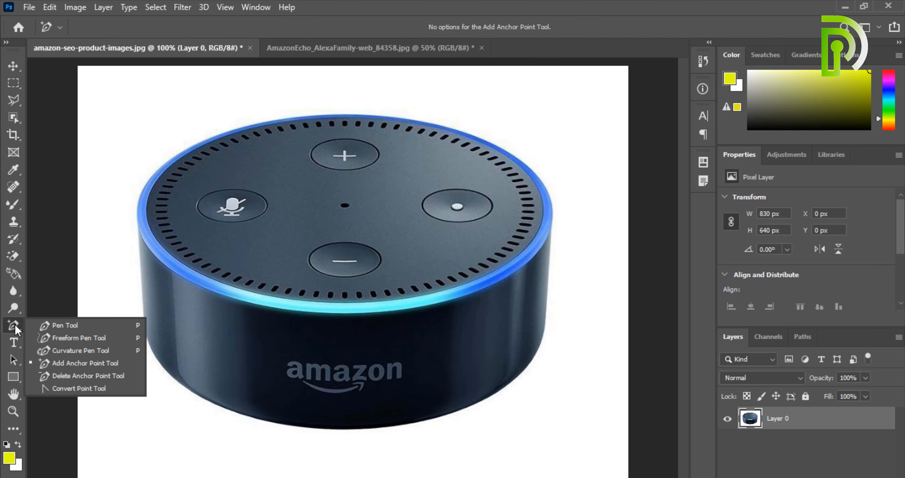
left_click(61, 324)
left_click(198, 207)
left_click(277, 152)
left_click(465, 157)
left_click(488, 207)
left_click(483, 285)
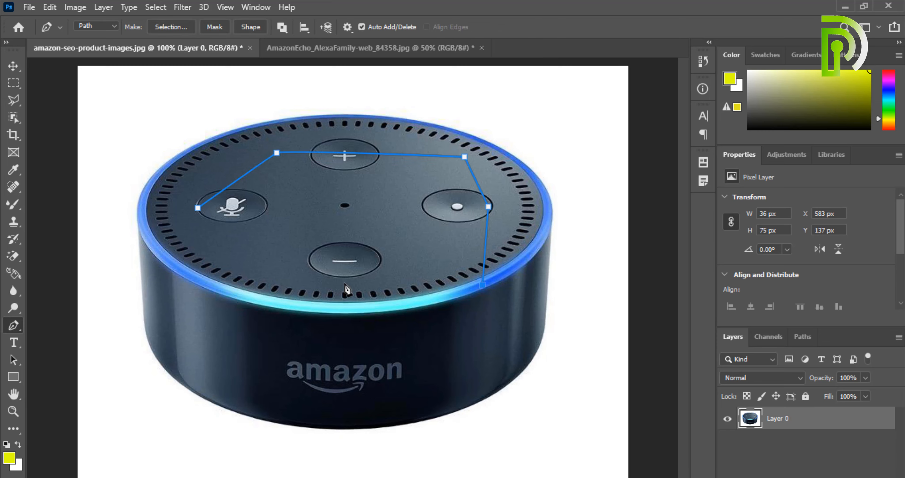
left_click_drag(293, 268, 275, 263)
left_click_drag(241, 250, 235, 248)
left_click(228, 234)
left_click(324, 215)
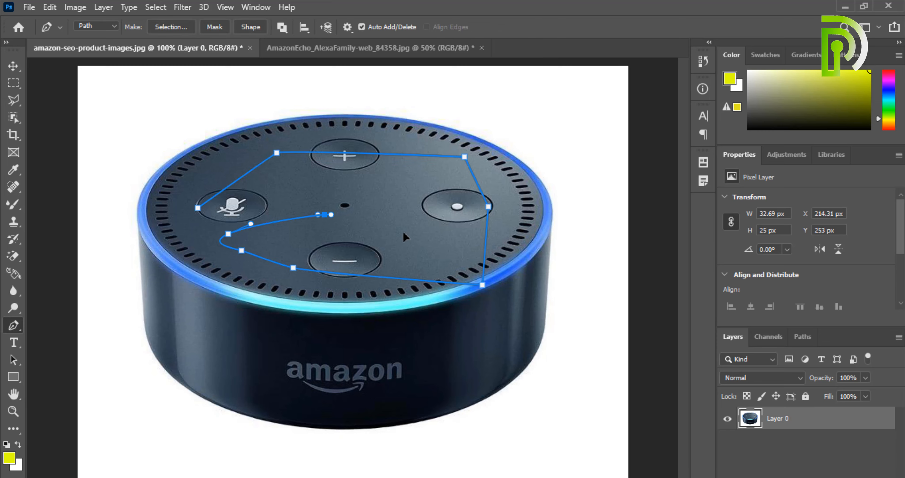
left_click(406, 233)
left_click(434, 204)
left_click(416, 173)
left_click(351, 174)
left_click(307, 183)
left_click_drag(296, 191, 276, 198)
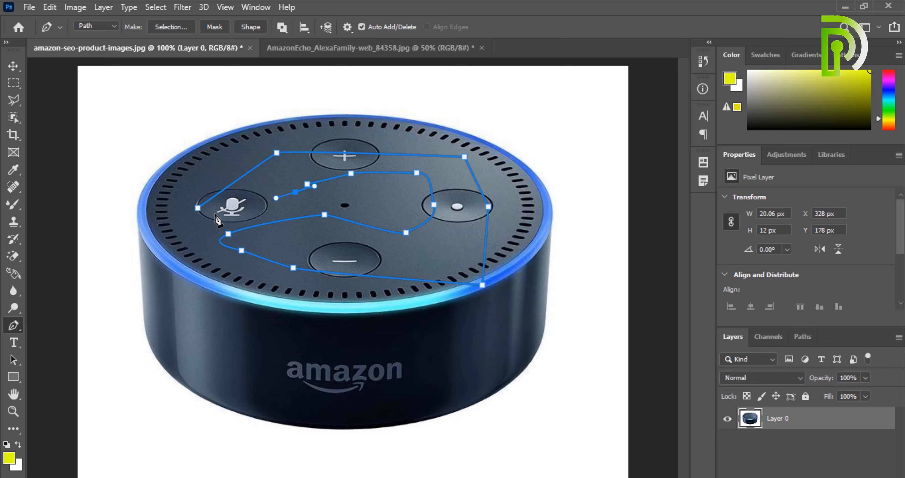
left_click(199, 207)
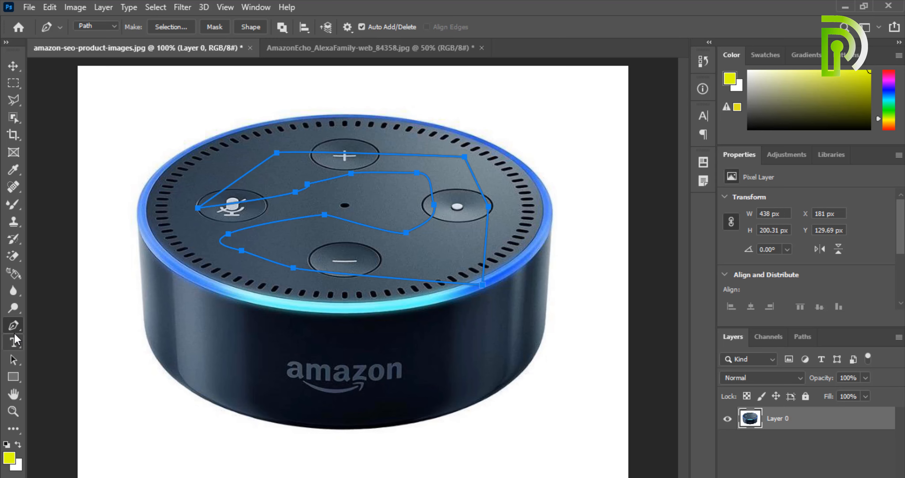
- Remove the anchor points along the irregular path's inner curves using the Delete Anchor Point Tool
right_click(13, 325)
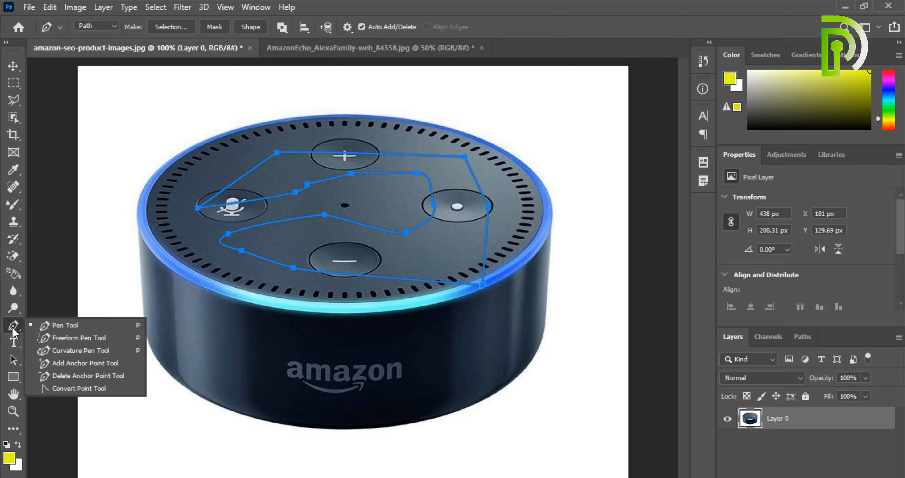
left_click(60, 377)
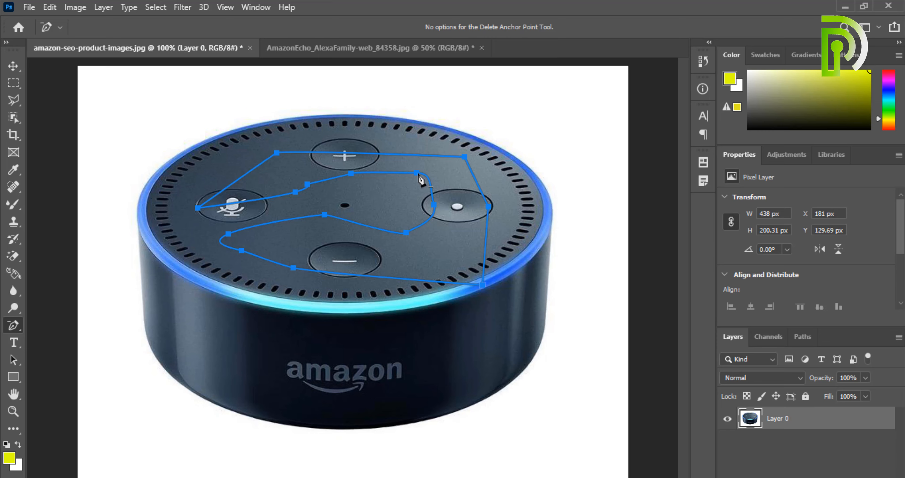
left_click(306, 184)
left_click(347, 174)
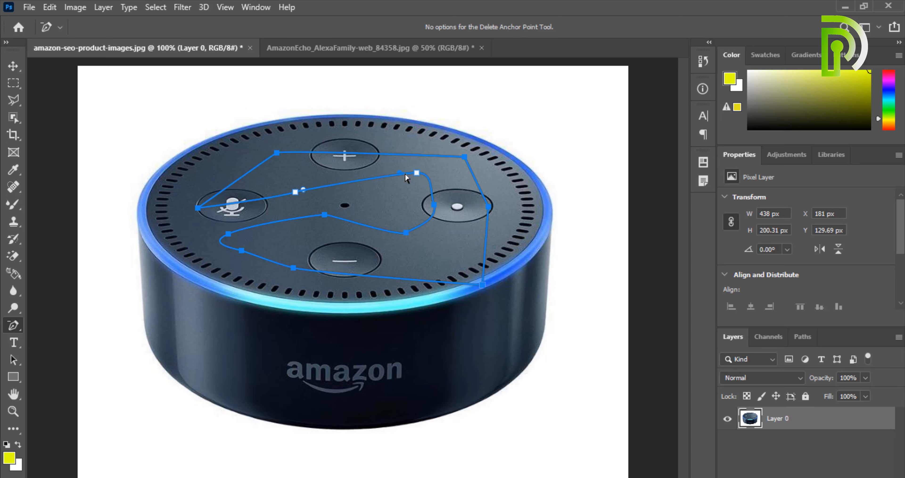
left_click(418, 175)
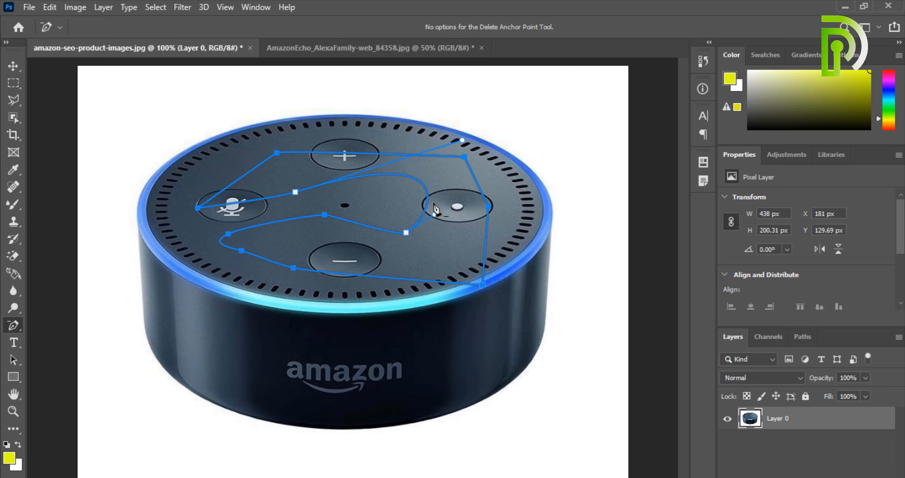
left_click(406, 234)
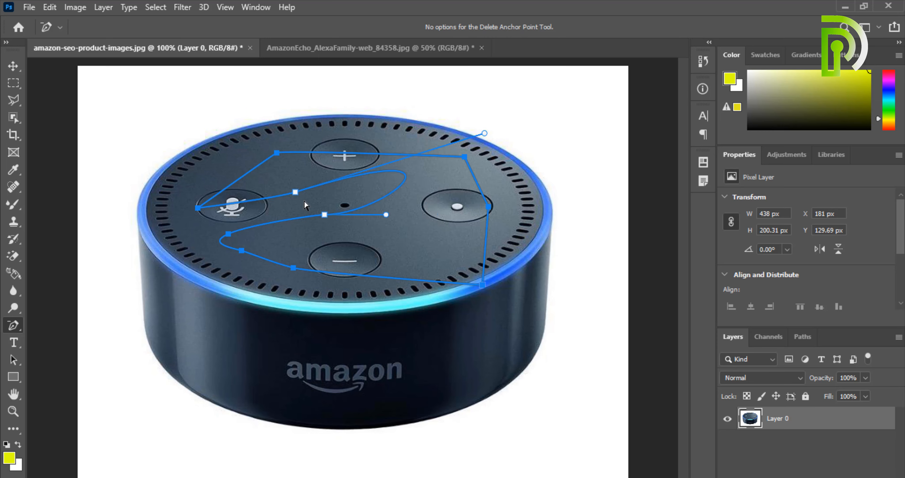
left_click(295, 193)
left_click(325, 216)
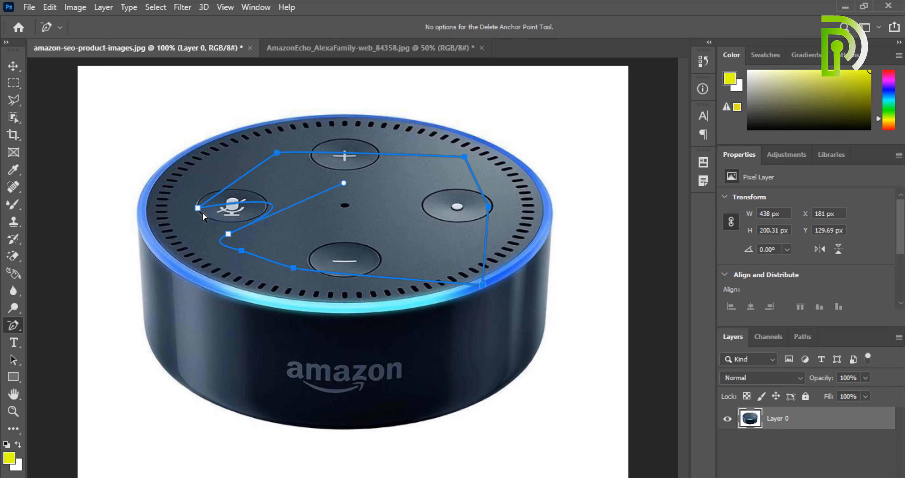
left_click(228, 234)
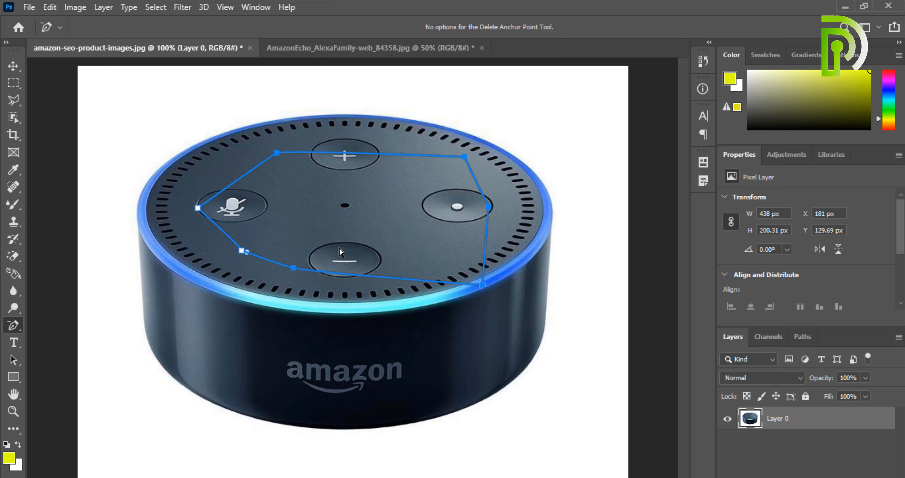
- Delete the remaining outer anchor points until the whole irregular path is gone
left_click(294, 269)
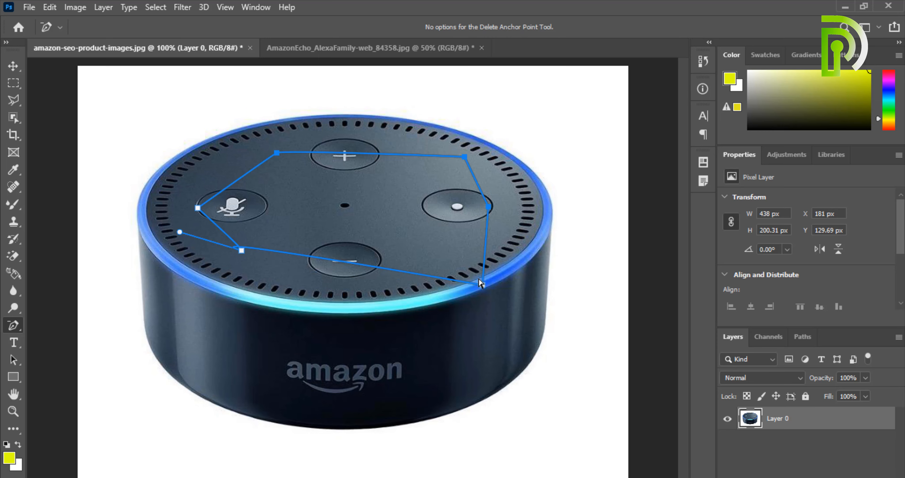
left_click(483, 284)
left_click(489, 207)
left_click(465, 157)
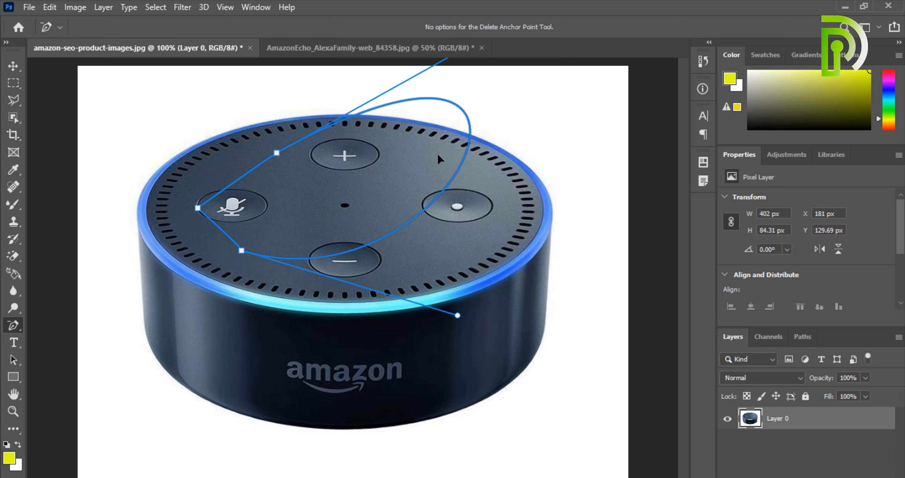
left_click(277, 153)
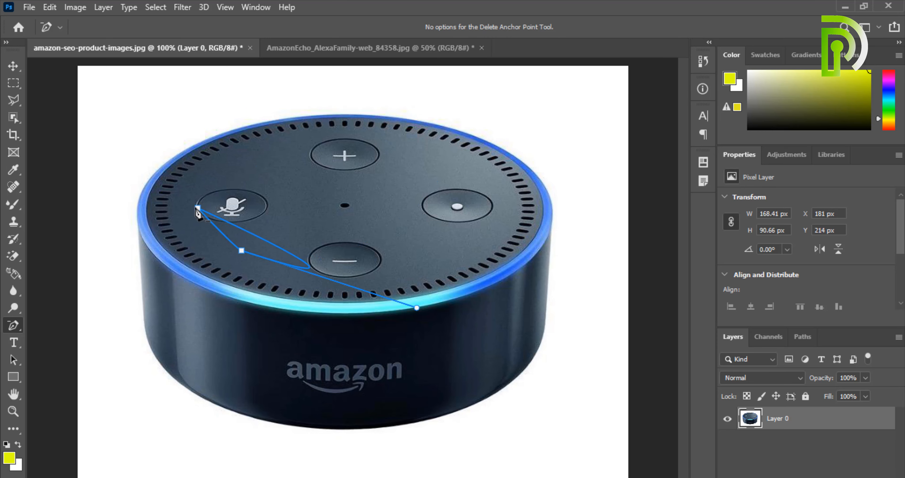
left_click(197, 209)
left_click(243, 252)
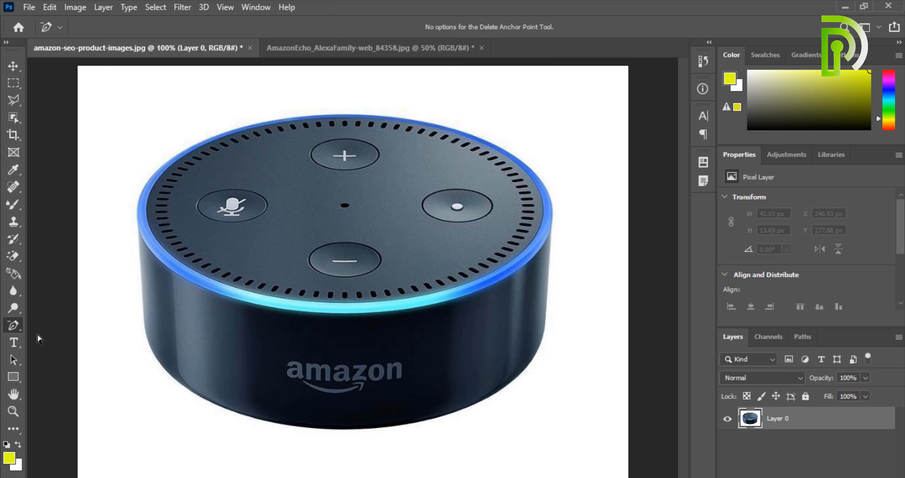
- Draw a closed path with seven anchor points around the buttons on the device's top face using the Pen Tool
right_click(12, 326)
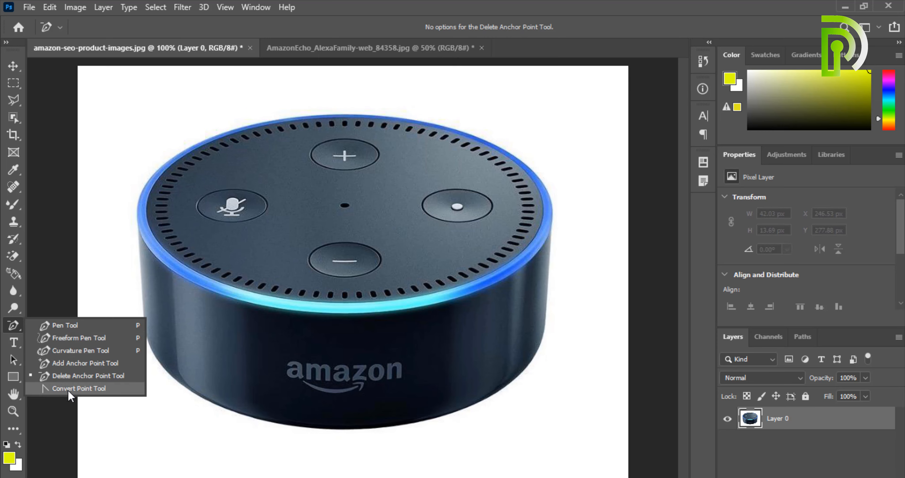
left_click(49, 327)
left_click(232, 258)
left_click(238, 182)
left_click(377, 138)
left_click(485, 172)
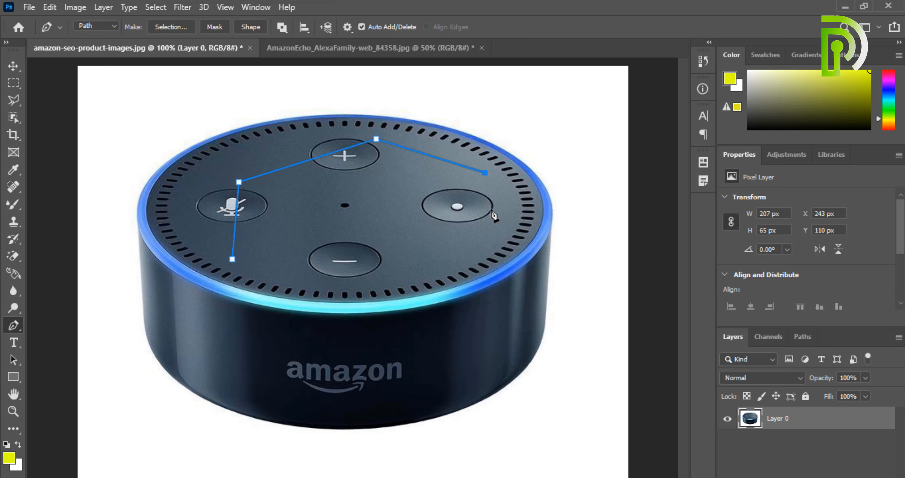
left_click(499, 257)
left_click(446, 282)
left_click(257, 285)
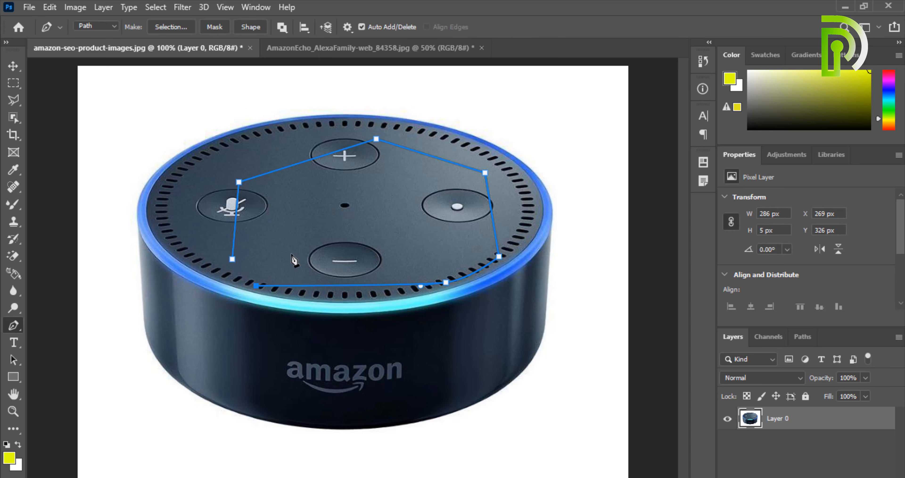
left_click(230, 260)
- Convert the new path's lower-left and lower-right corner points into smooth curve points using the Convert Point Tool
right_click(13, 325)
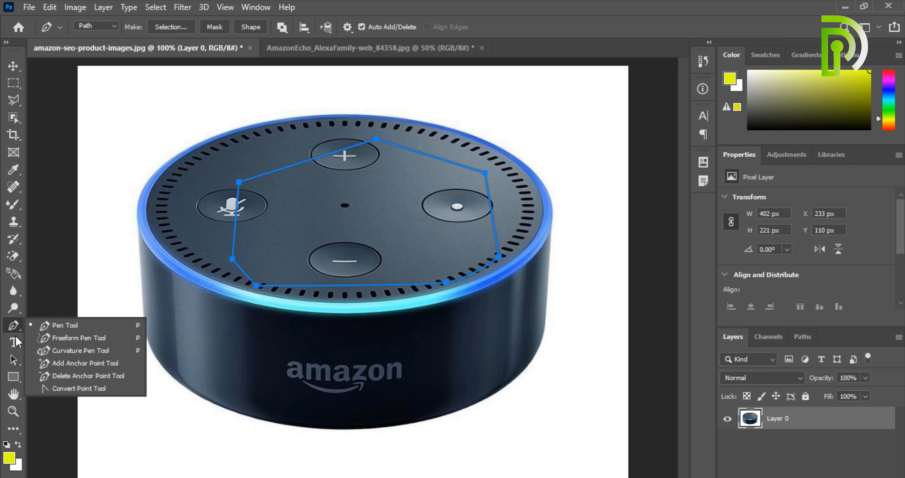
left_click(46, 388)
left_click_drag(232, 259, 178, 187)
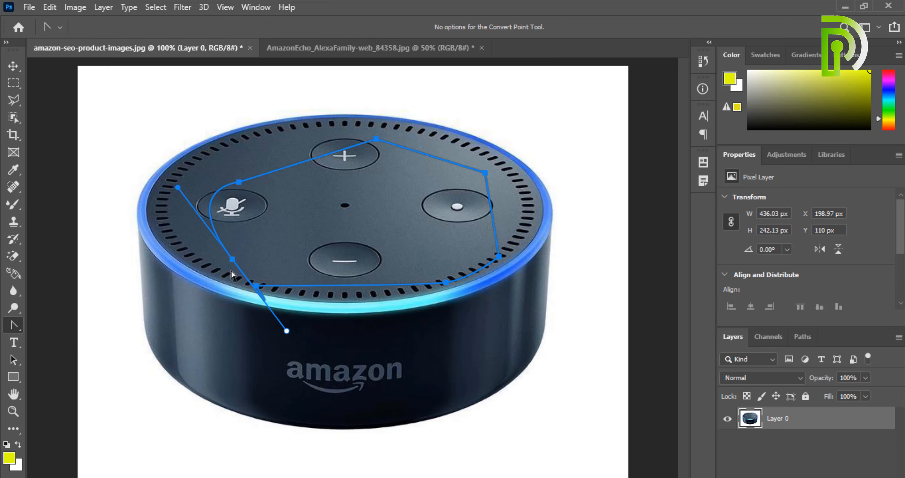
left_click_drag(233, 261, 242, 340)
left_click_drag(232, 261, 307, 271)
left_click_drag(445, 283, 593, 234)
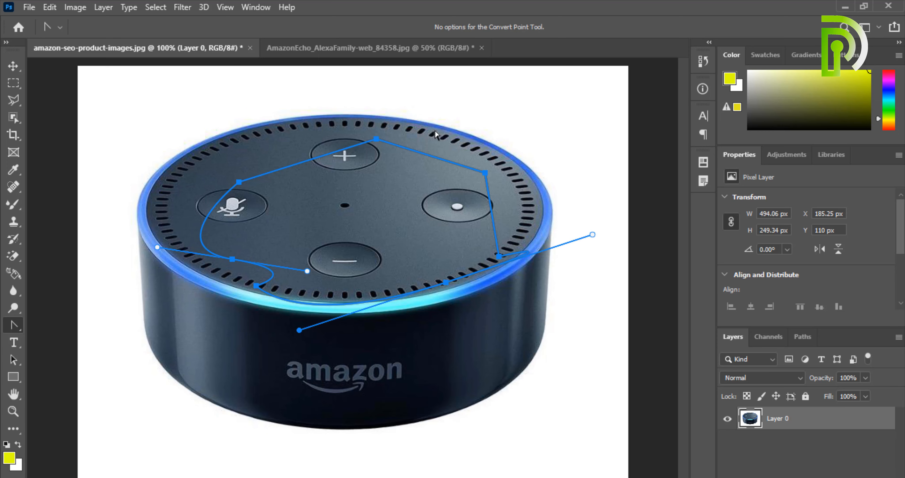
- Convert the path's upper and right anchor points into smooth points with long direction handles and reshape the lower-left curve
left_click_drag(485, 172, 533, 226)
left_click_drag(437, 120, 400, 110)
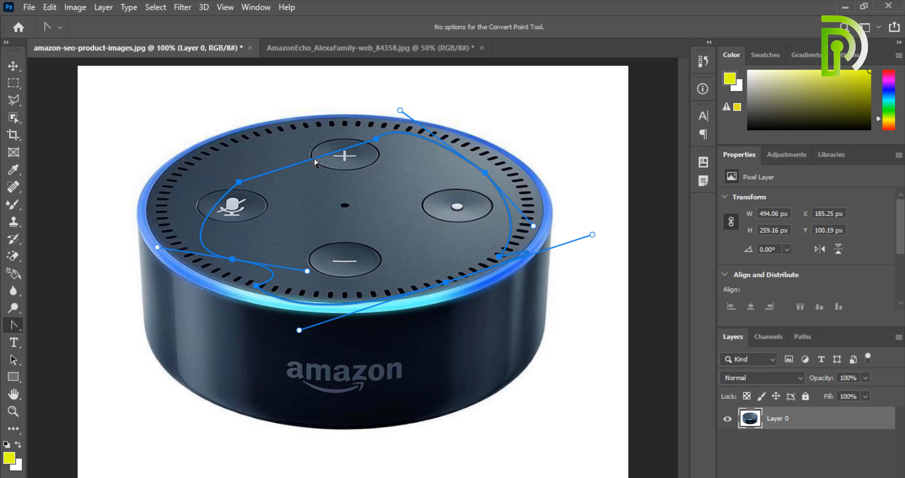
left_click_drag(239, 182, 312, 110)
left_click_drag(376, 139, 671, 176)
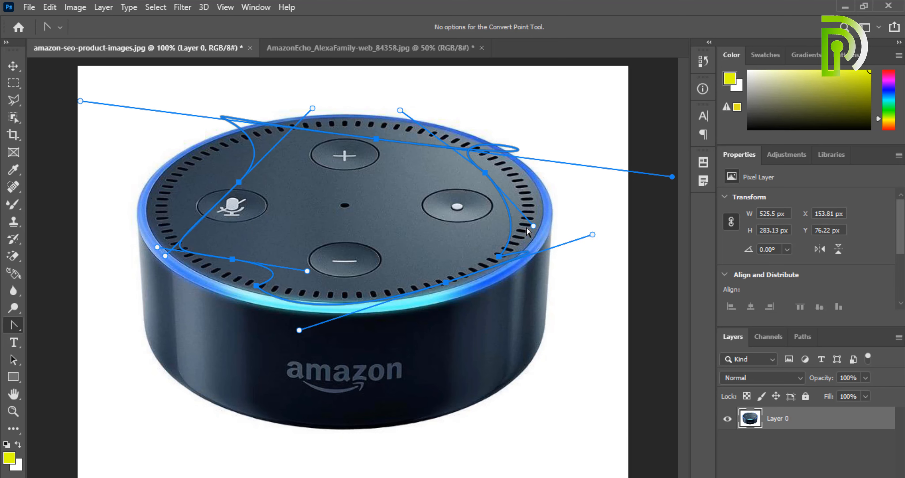
left_click_drag(492, 257, 405, 218)
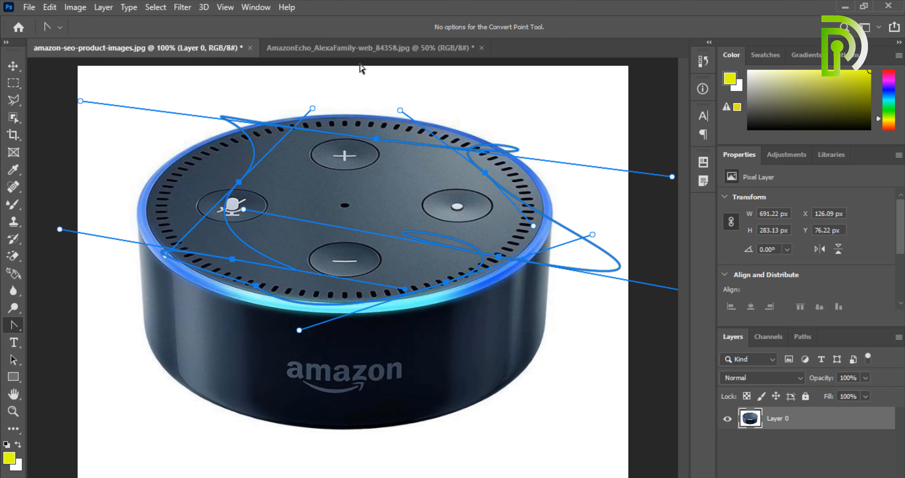
- Switch to AmazonEcho_AlexaFamily-web_84358.jpg and draw a straight Pen Tool segment up the tall speaker's left edge from its base
left_click(365, 50)
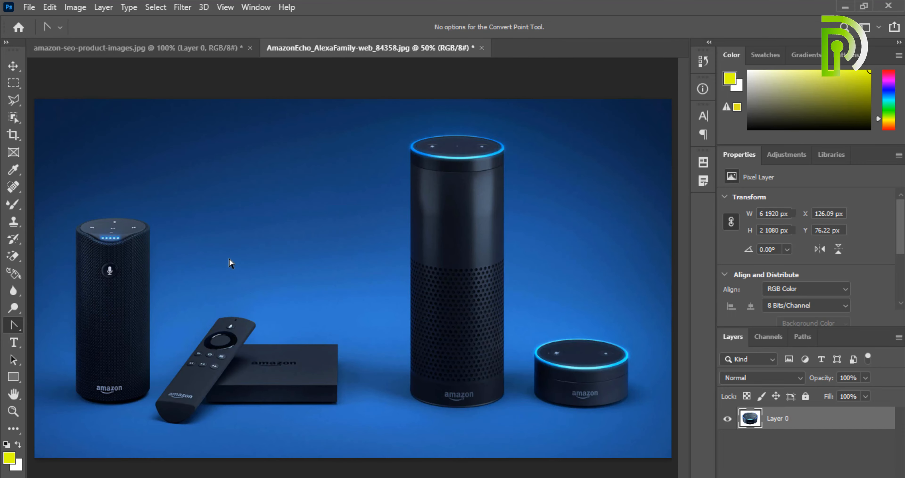
right_click(17, 329)
left_click(51, 328)
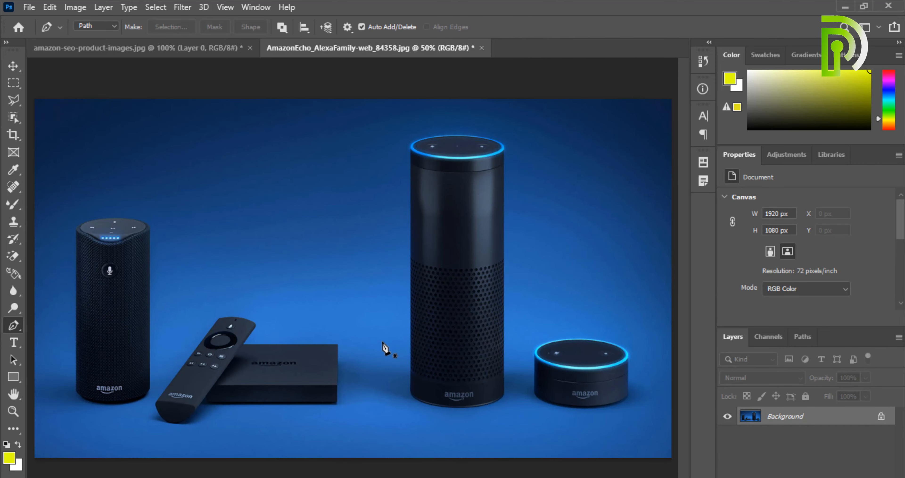
left_click(411, 363)
scroll(412, 363, "up", 1)
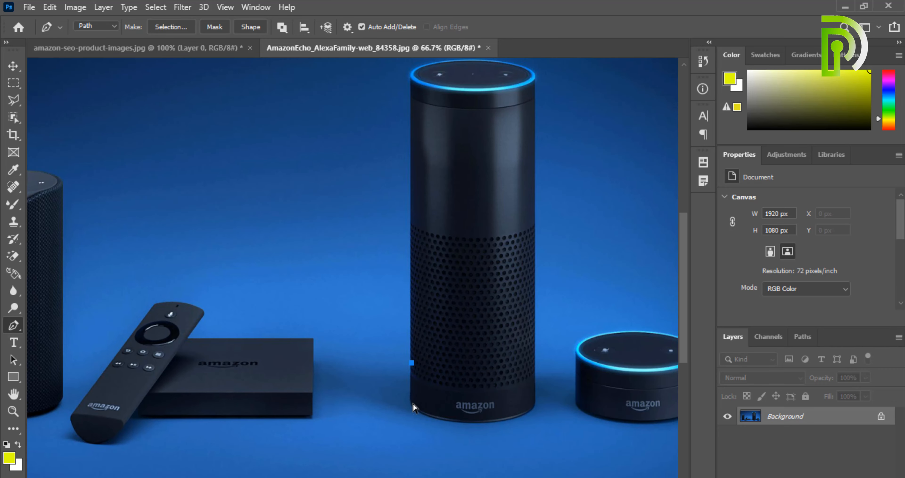
key("ctrl+z")
left_click(410, 403)
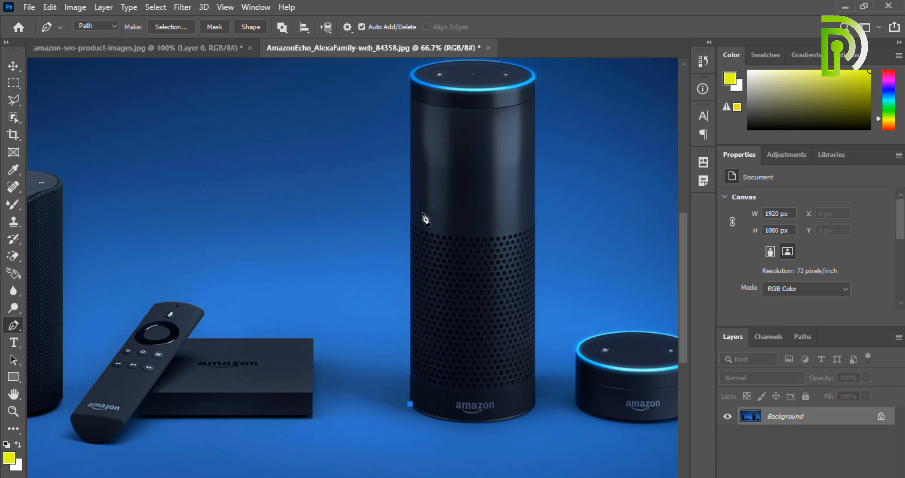
left_click(412, 78)
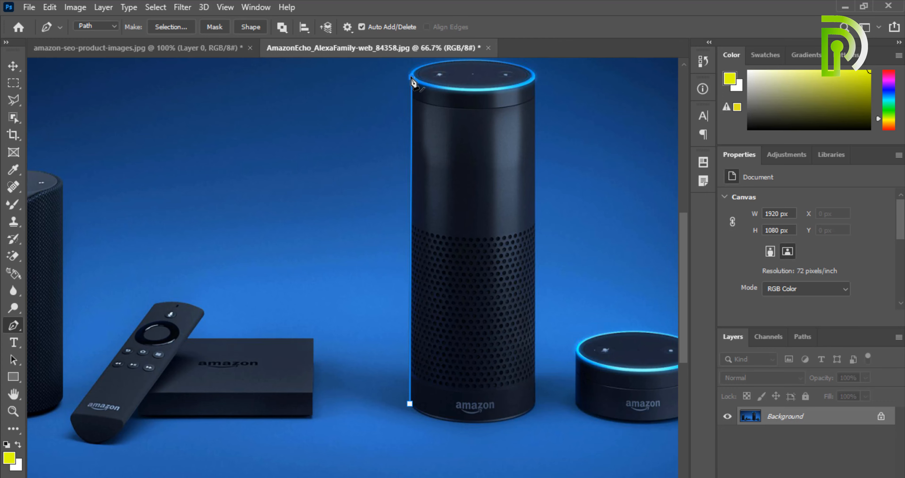
- Continue the path over the tall speaker's top rim, curving to its middle and right side and removing the outgoing handles
scroll(402, 292, "up", 2)
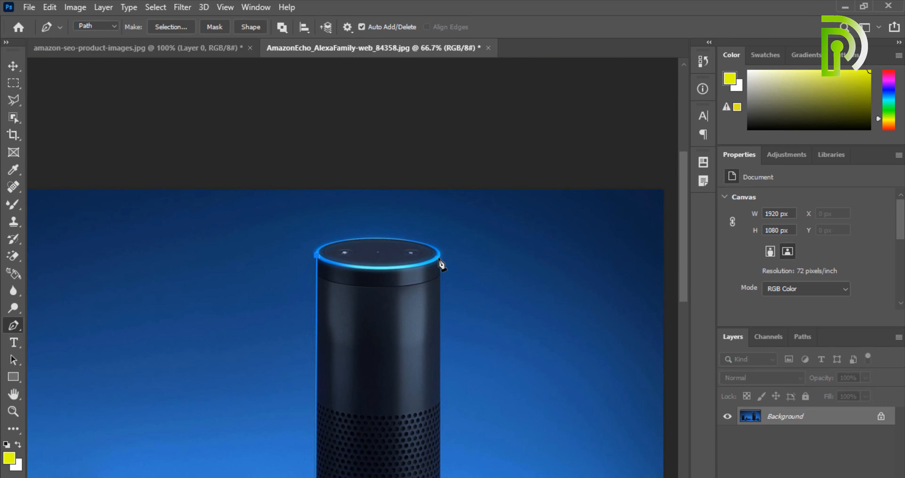
left_click_drag(440, 251, 542, 287)
key("ctrl+z")
left_click_drag(380, 238, 460, 239)
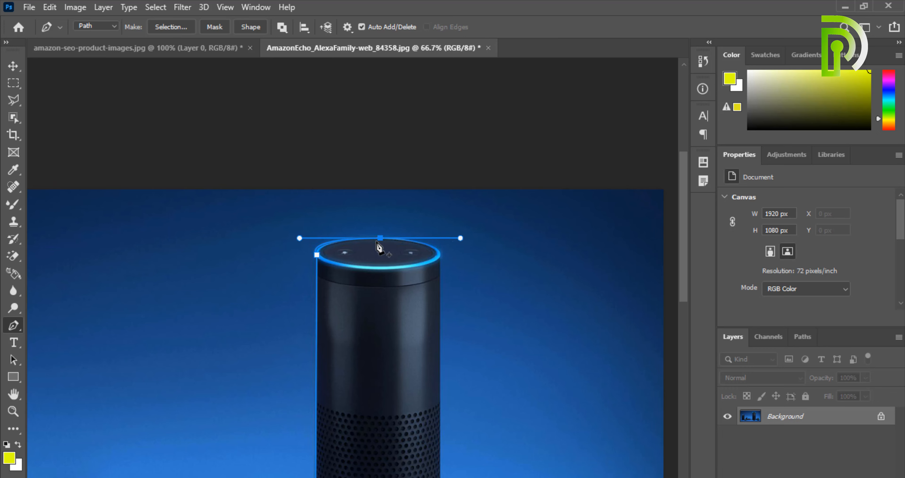
left_click(381, 238, "alt")
left_click(441, 255)
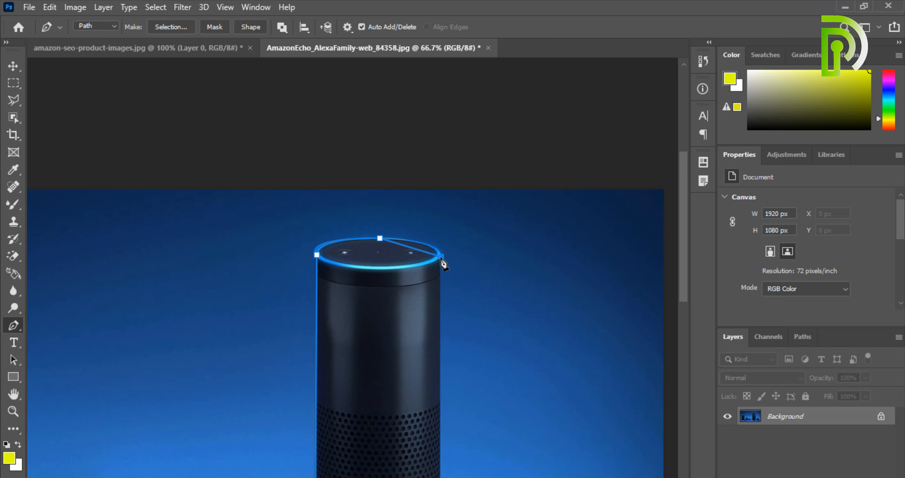
mouse_move(440, 277)
left_mouse_down()
mouse_move(441, 285)
mouse_move(443, 276)
left_mouse_up()
left_click(442, 256, "alt")
- Run the path down the tall speaker's right edge and close it with a curve along the rounded base
left_click_drag(441, 336, 427, 186)
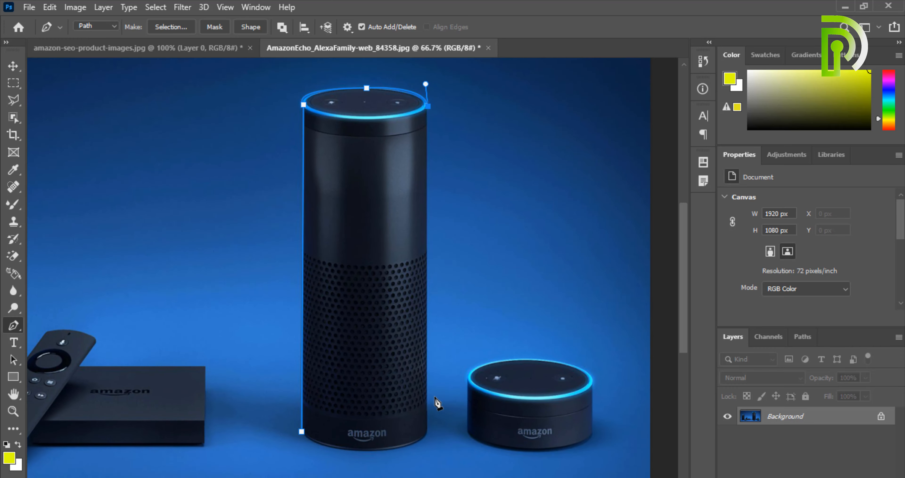
left_click(428, 432)
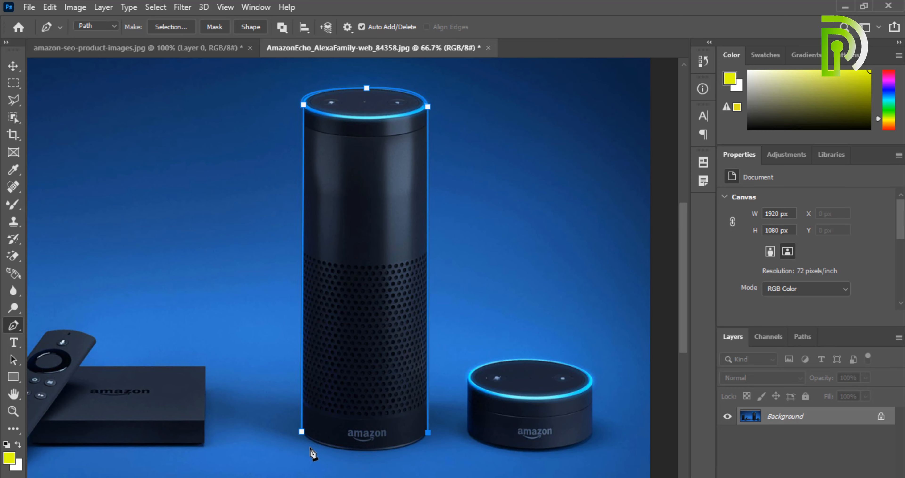
left_click_drag(302, 432, 232, 385)
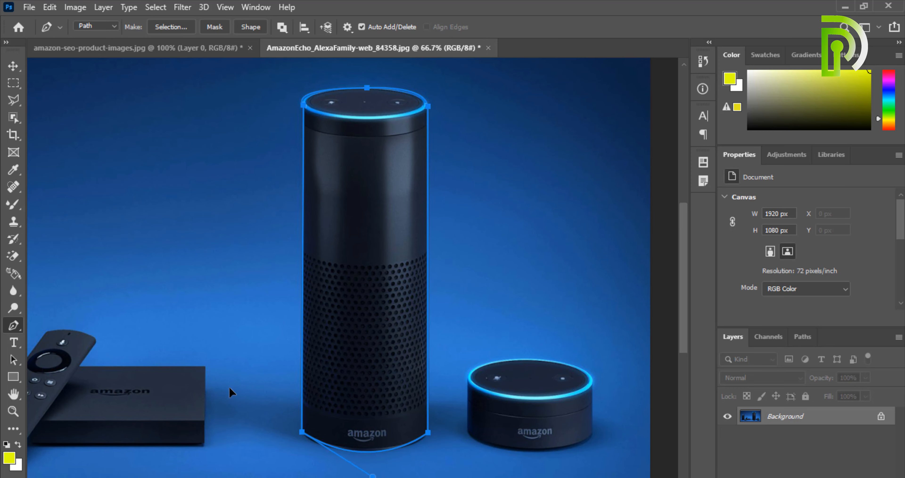
- Make a new anti-aliased selection from the tall speaker's path with 0 pixels feather
right_click(362, 318)
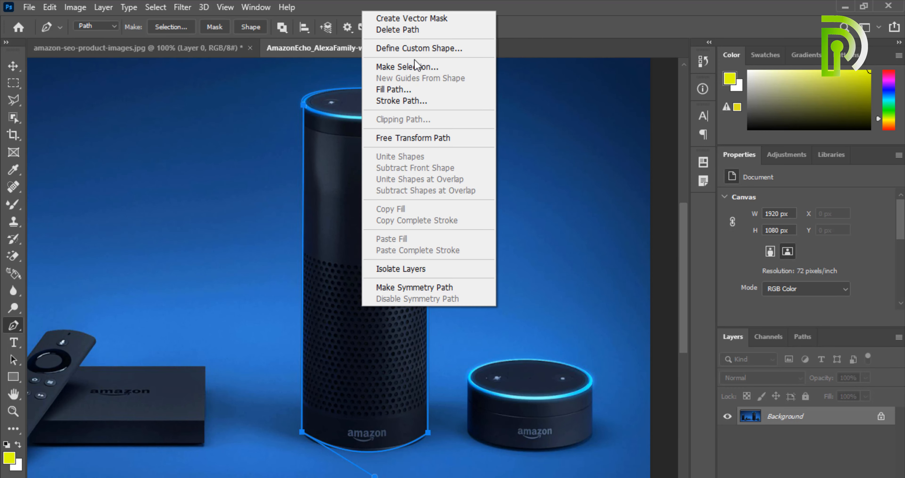
left_click(413, 66)
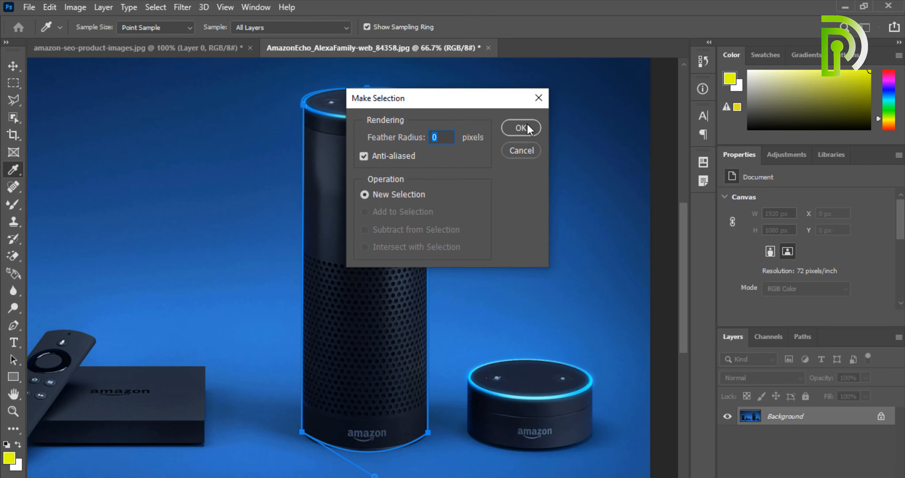
left_click(528, 129)
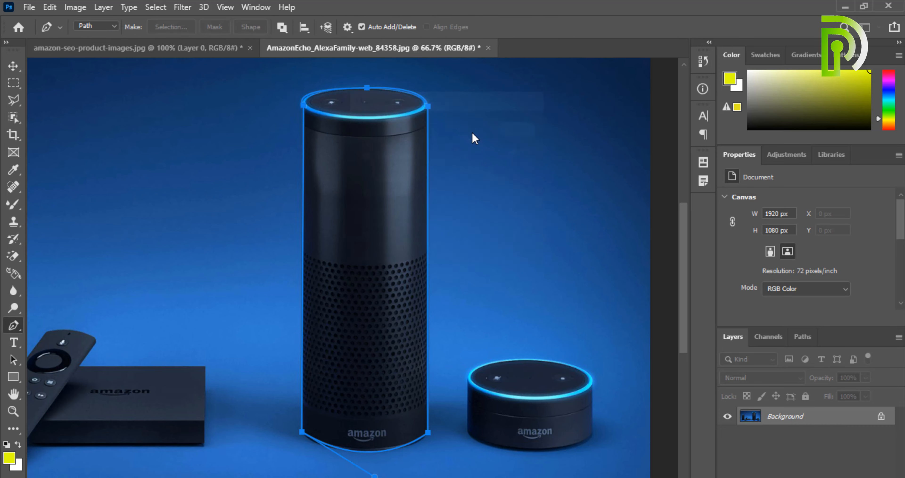
- Invert the tall speaker's selection and unlock the Background layer into a regular layer
left_click(153, 7)
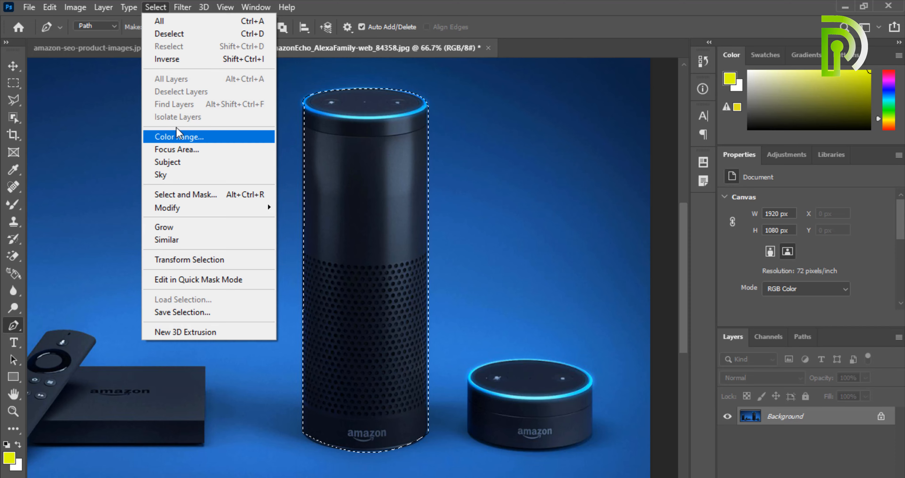
left_click(396, 6)
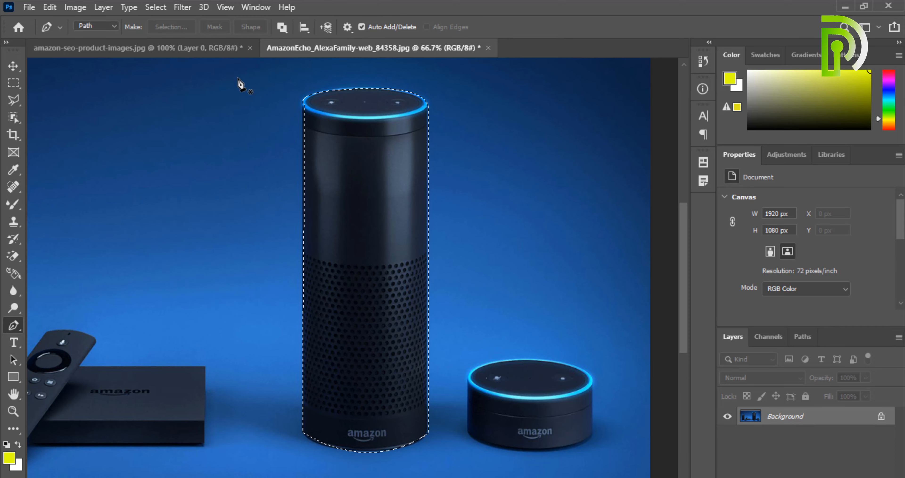
left_click(156, 9)
left_click(165, 63)
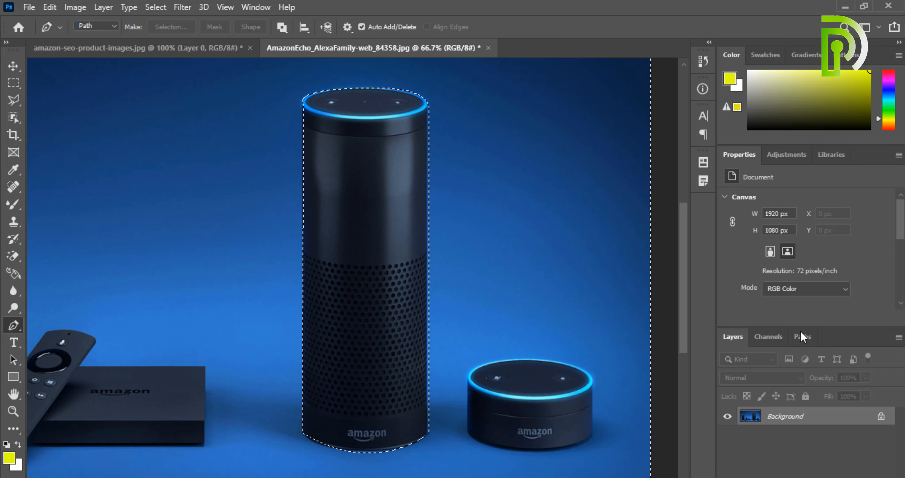
left_click(881, 417)
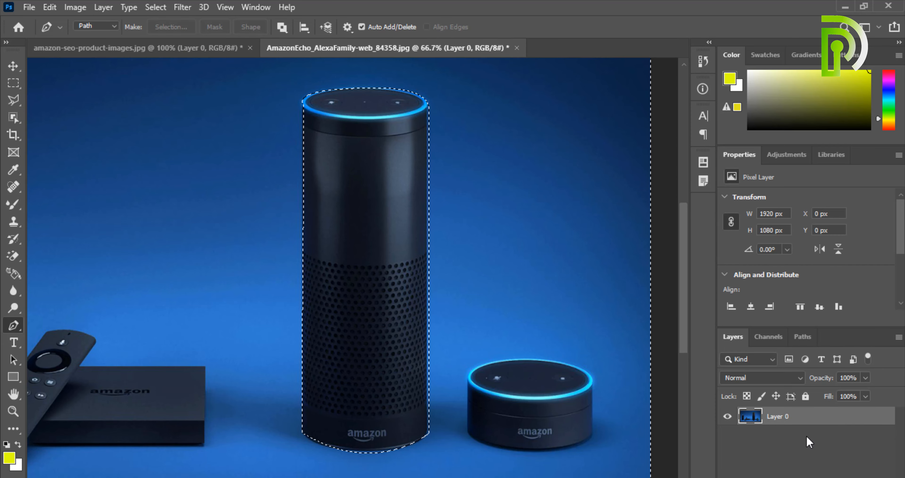
- Delete the blue background and other devices around the tall speaker and clear the selection
key("Delete")
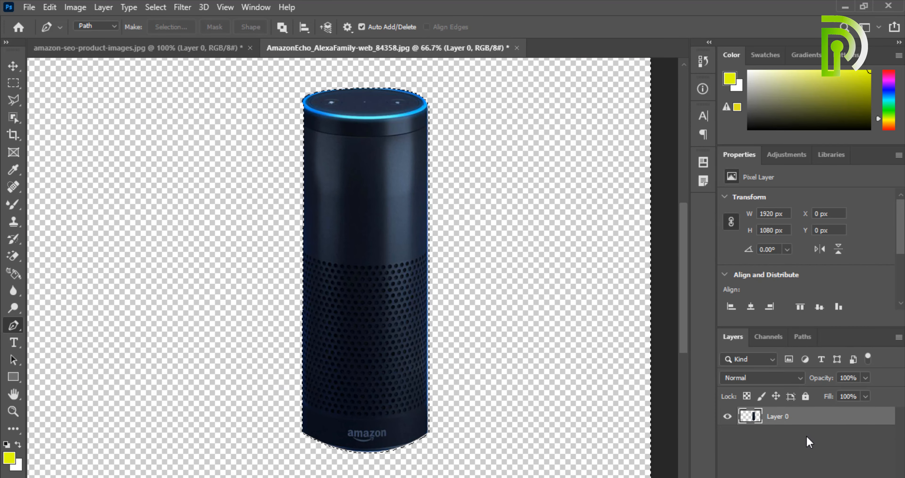
key("ctrl+z")
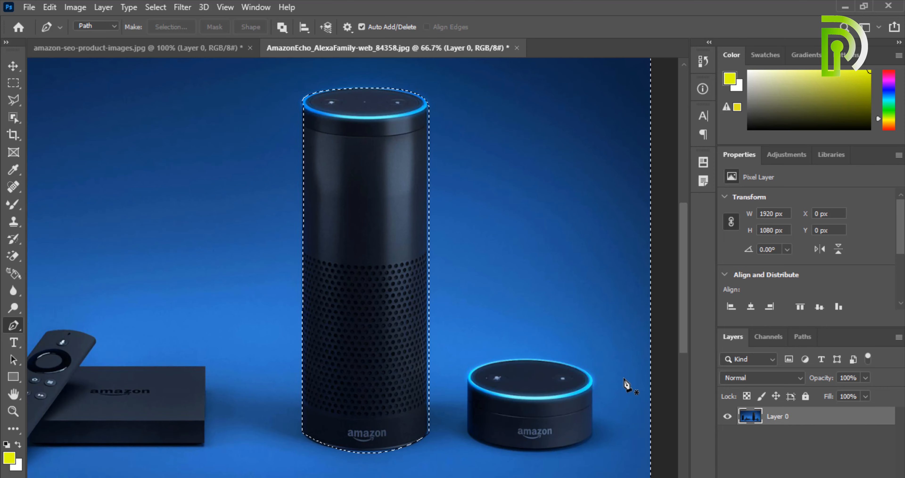
key("Delete")
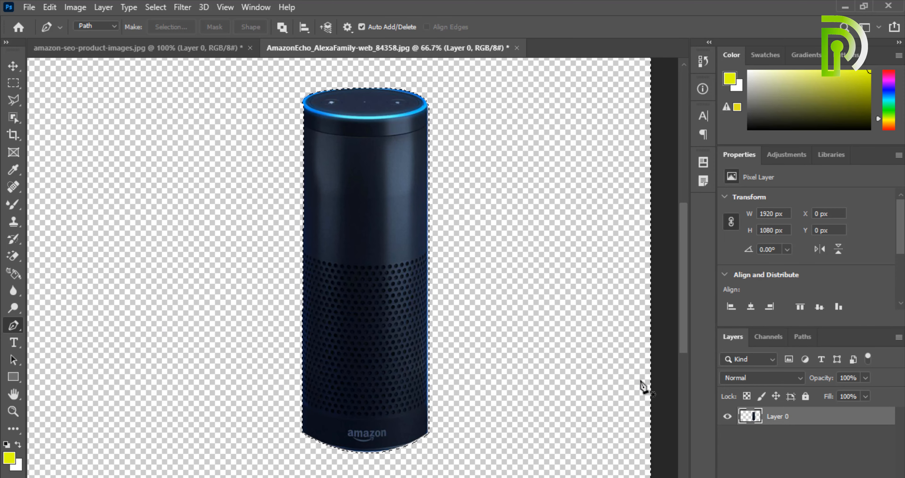
key("ctrl+d")
key("ctrl+minus")
key("ctrl+minus")
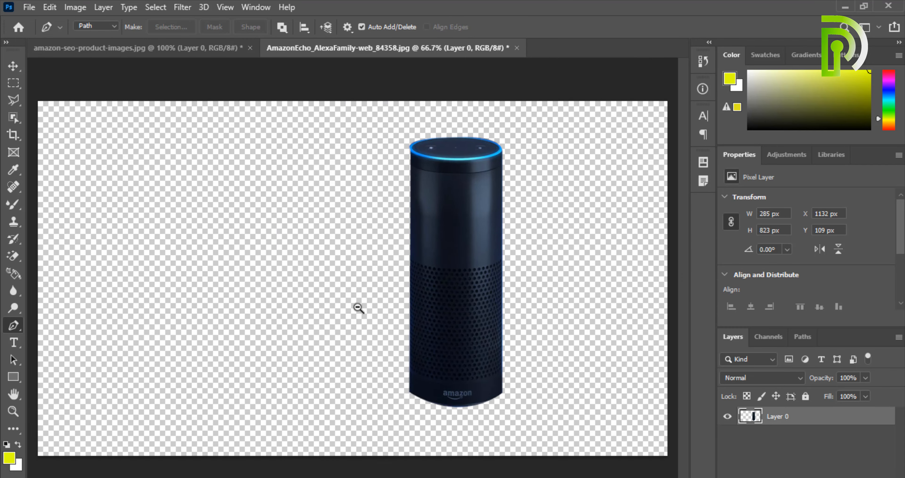
- Move the cut-out speaker near the middle of the canvas, to about X 888 px and Y 171 px
left_click(13, 66)
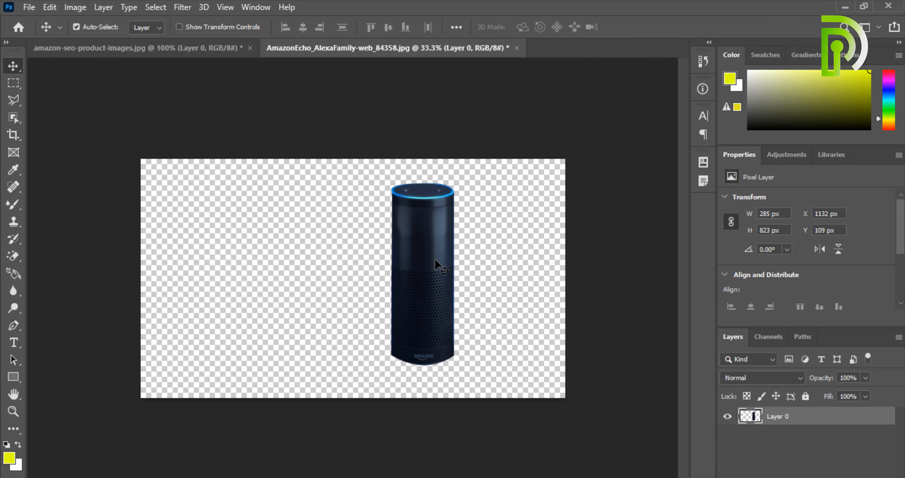
left_click_drag(435, 259, 343, 260)
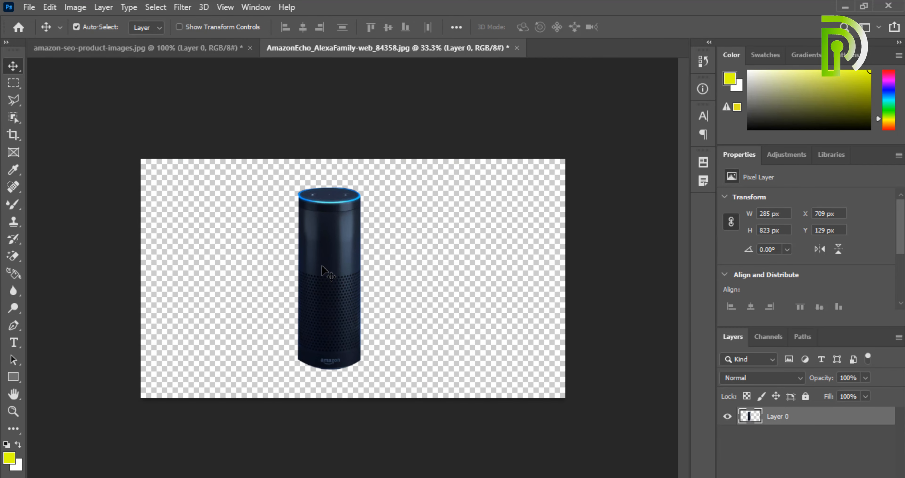
key("ctrl+plus")
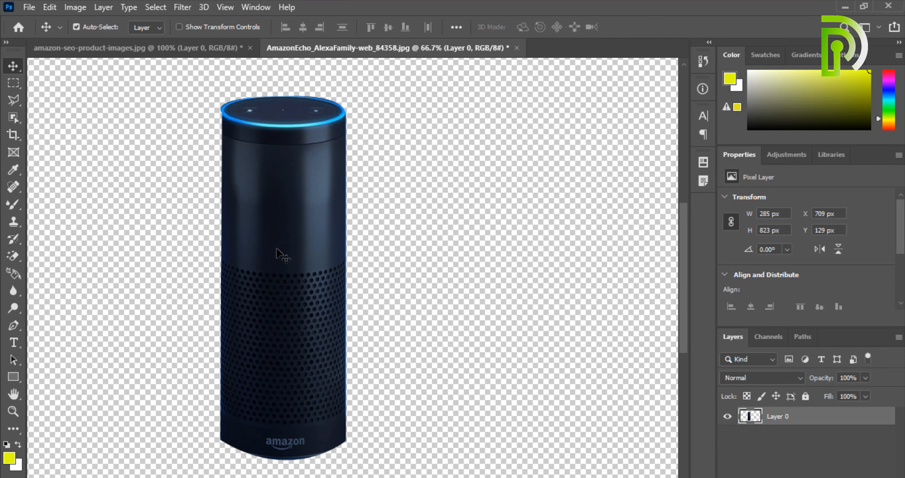
left_click_drag(348, 251, 371, 267)
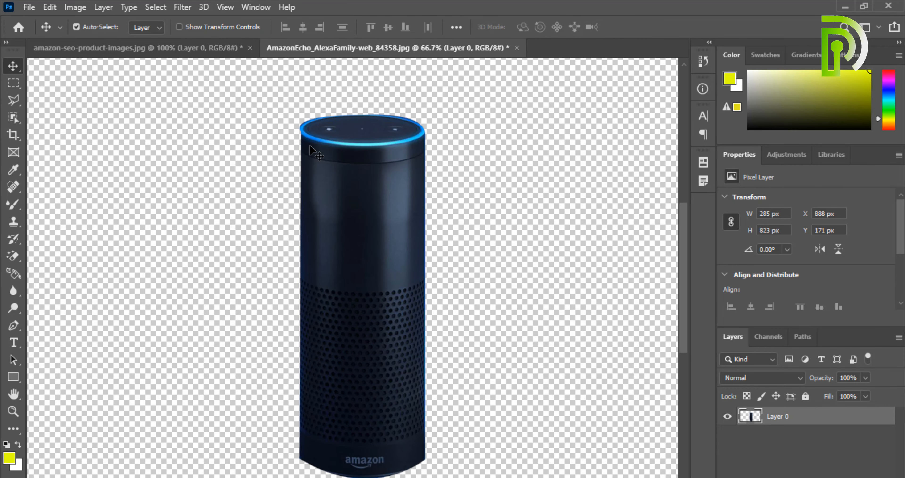
key("z")
left_click(380, 270, "alt")
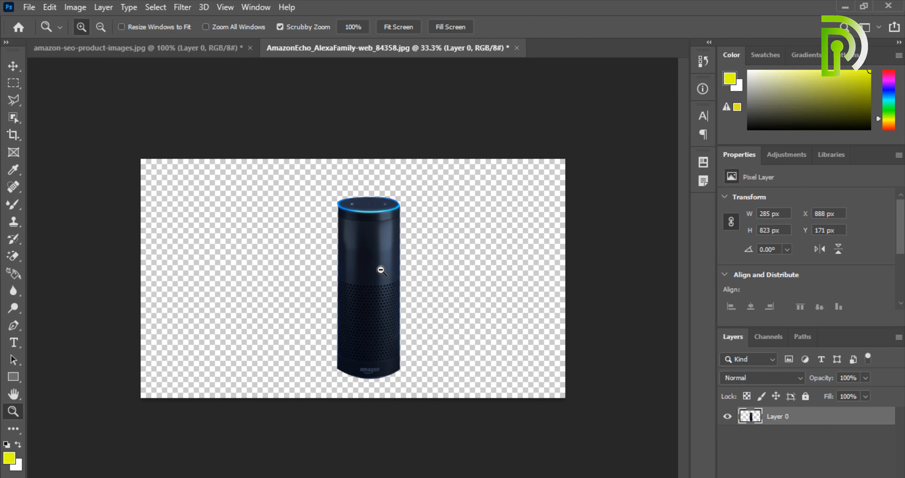
key("alt")
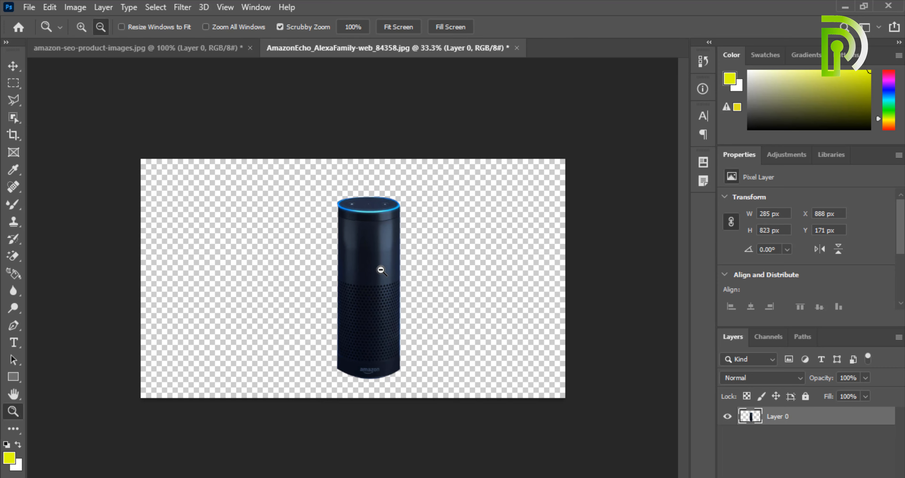
key("alt")
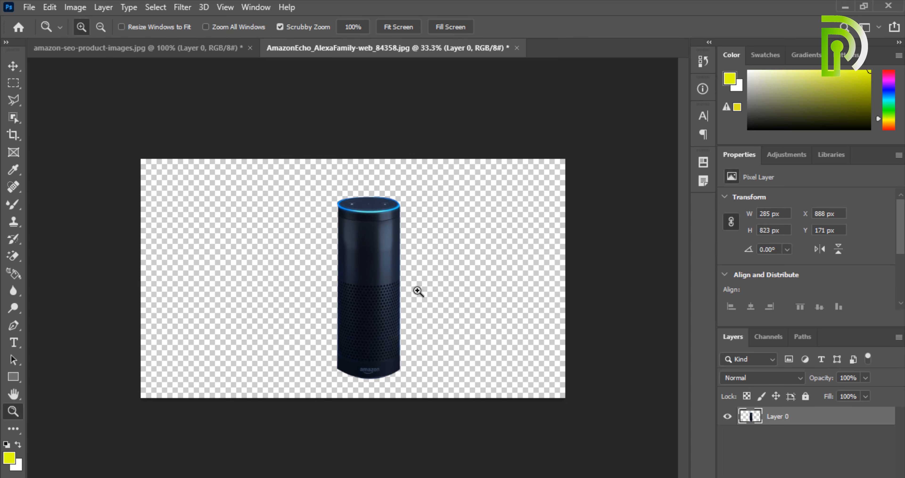
key("v")
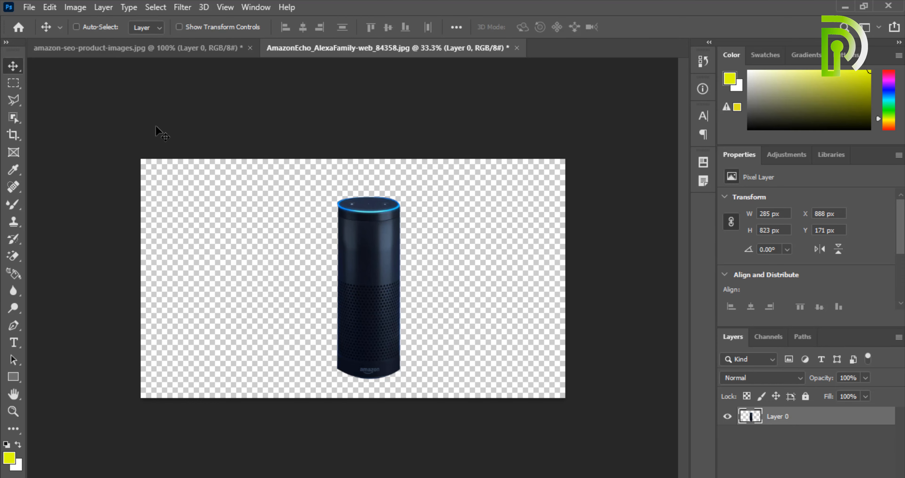
- Undo the speaker's moves, the background deletion and the layer unlocking, and clear the remaining selection
key("ctrl+z")
key("ctrl+z")
key("ctrl+z")
key("ctrl+z")
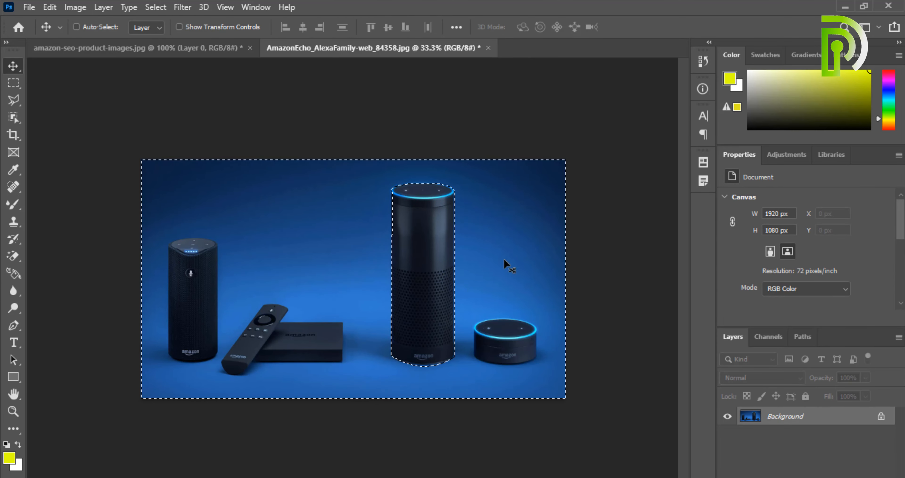
key("ctrl+d")
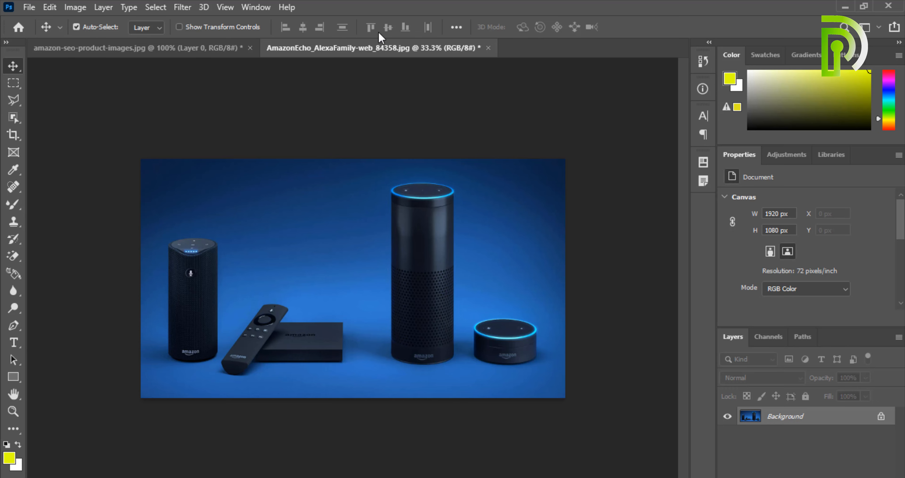
- Close AmazonEcho_AlexaFamily-web_84358.jpg and amazon-seo-product-images.jpg without saving their changes
left_click(489, 48)
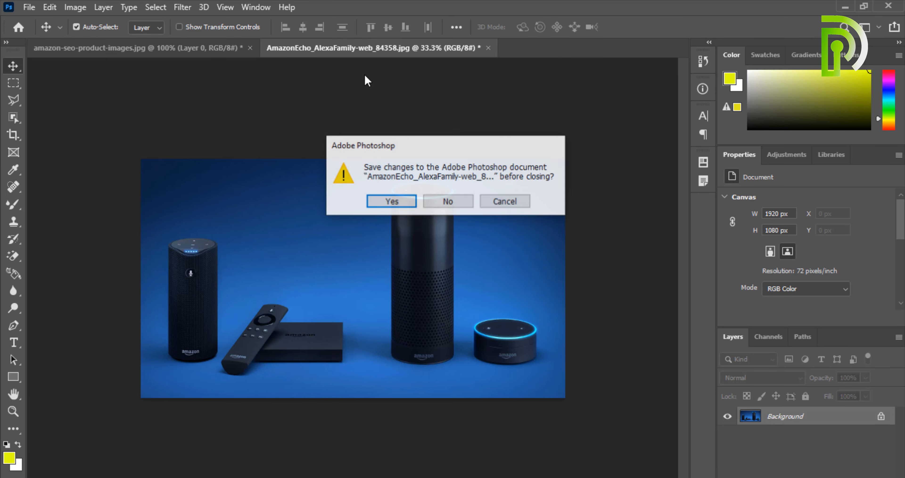
left_click(462, 204)
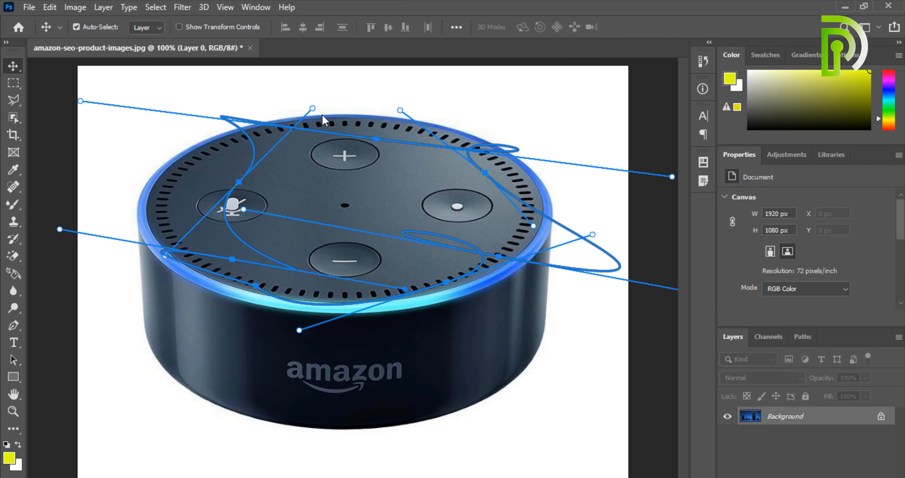
left_click(250, 48)
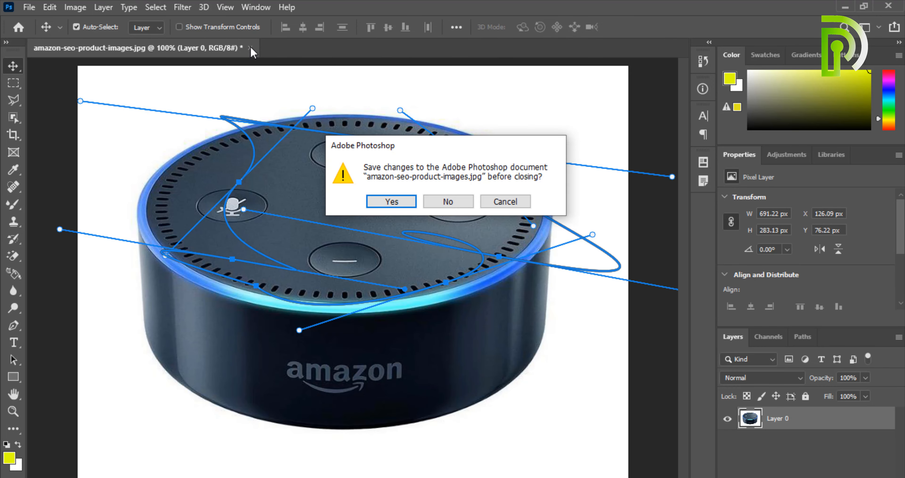
left_click(438, 202)
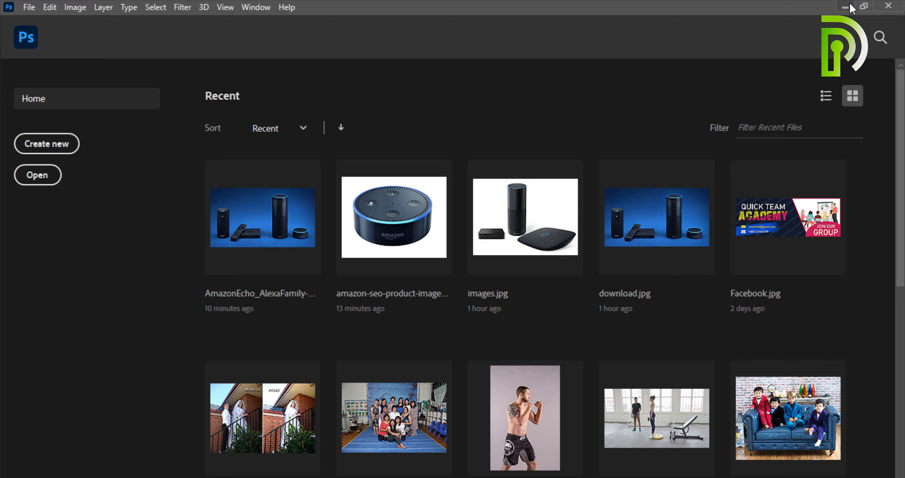